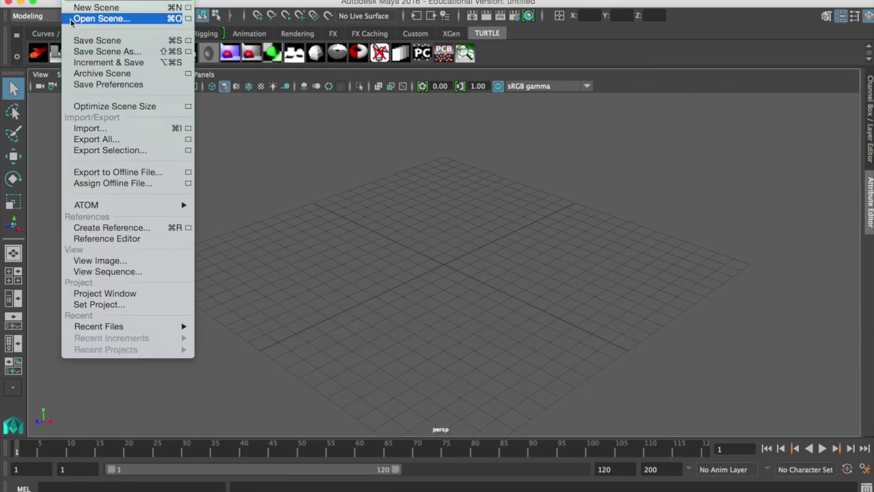
# - Import cornerUnitOUT.obj from the cornerOUT folder into the empty scene
pyautogui.click(88, 127)
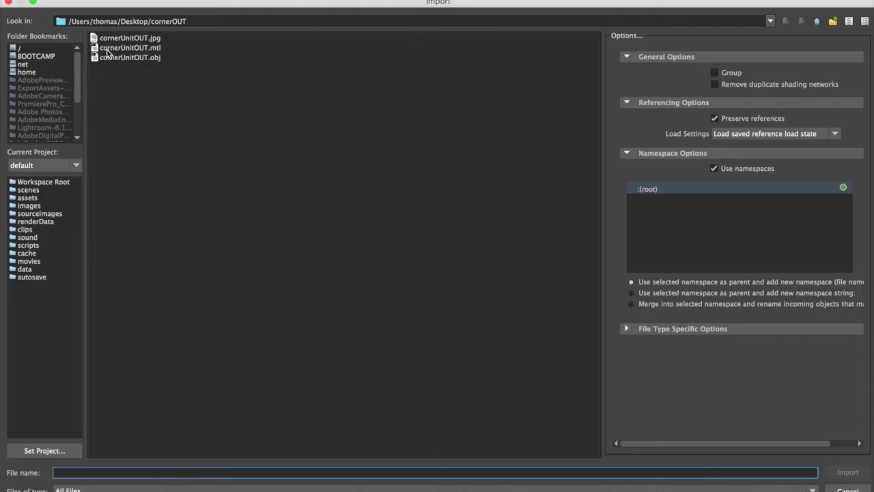
pyautogui.click(125, 58)
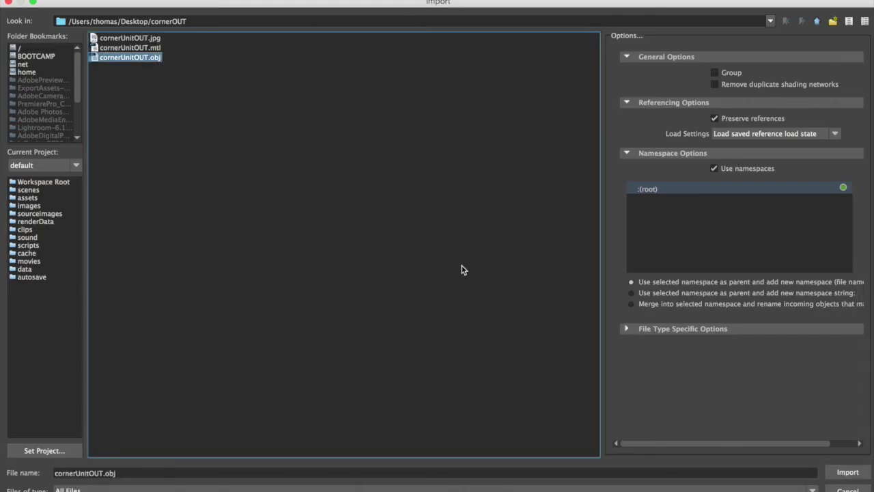
pyautogui.click(848, 475)
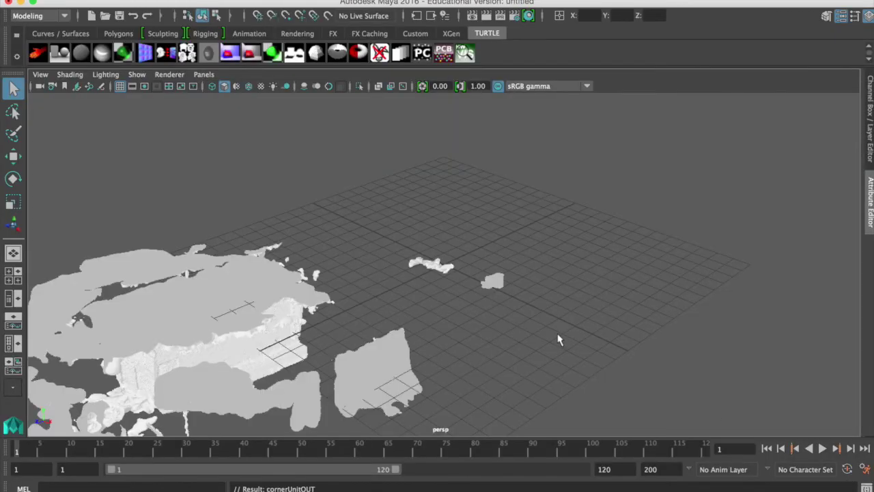
# - Inspect the building scan from several angles, select it and switch to Face component mode
pyautogui.keyDown('alt'); pyautogui.moveTo(442, 335); pyautogui.dragTo(409, 143); pyautogui.keyUp('alt')
pyautogui.keyDown('alt'); pyautogui.moveTo(305, 246); pyautogui.dragTo(519, 234); pyautogui.keyUp('alt')
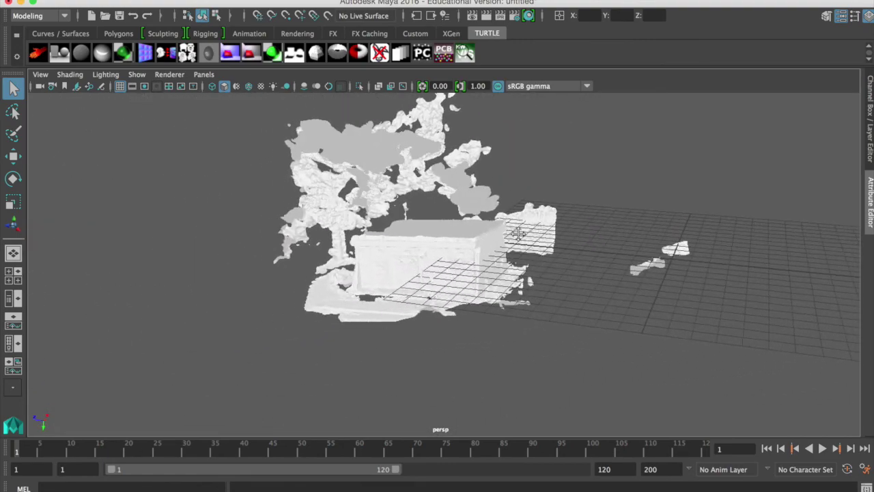
pyautogui.keyDown('alt'); pyautogui.moveTo(332, 291); pyautogui.dragTo(372, 231); pyautogui.keyUp('alt')
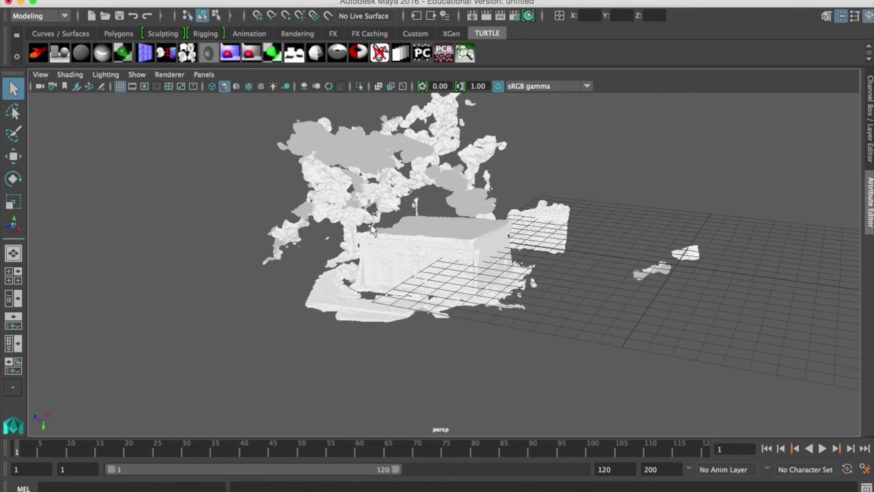
pyautogui.click(365, 192)
pyautogui.moveTo(365, 181); pyautogui.dragTo(366, 214, button='right')
pyautogui.keyDown('alt'); pyautogui.moveTo(396, 250); pyautogui.dragTo(308, 231); pyautogui.keyUp('alt')
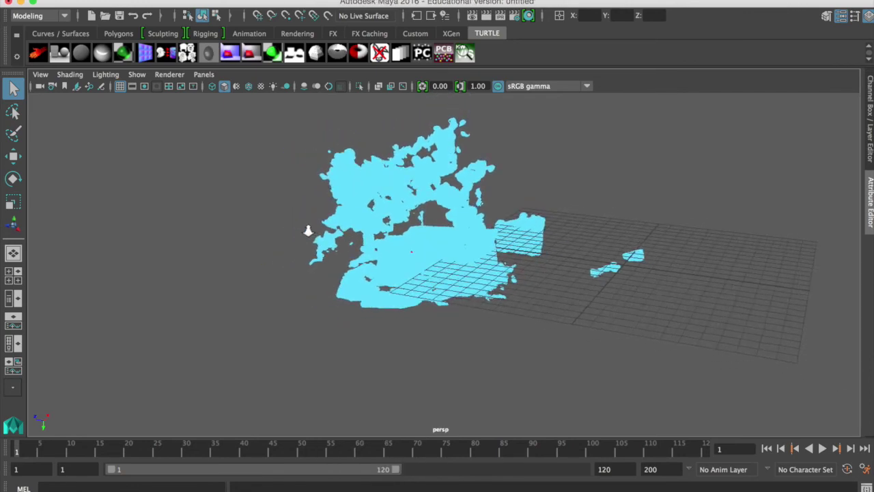
# - Delete the tree canopy faces above the building and the small pieces to the right
pyautogui.moveTo(268, 101); pyautogui.dragTo(560, 208)
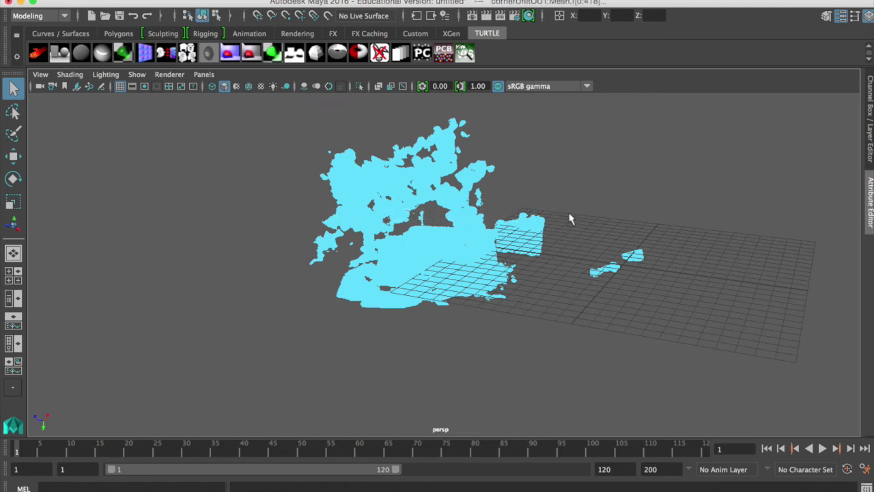
pyautogui.press('Delete')
pyautogui.moveTo(565, 209); pyautogui.dragTo(667, 320)
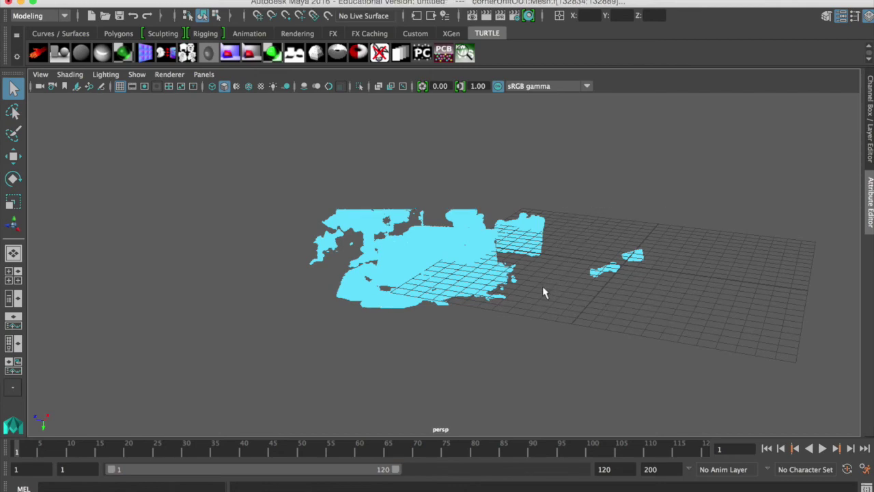
pyautogui.press('Delete')
# - Delete the stray faces along the bottom of the scan and the upper stray faces
pyautogui.keyDown('alt'); pyautogui.moveTo(547, 292); pyautogui.dragTo(566, 369); pyautogui.keyUp('alt')
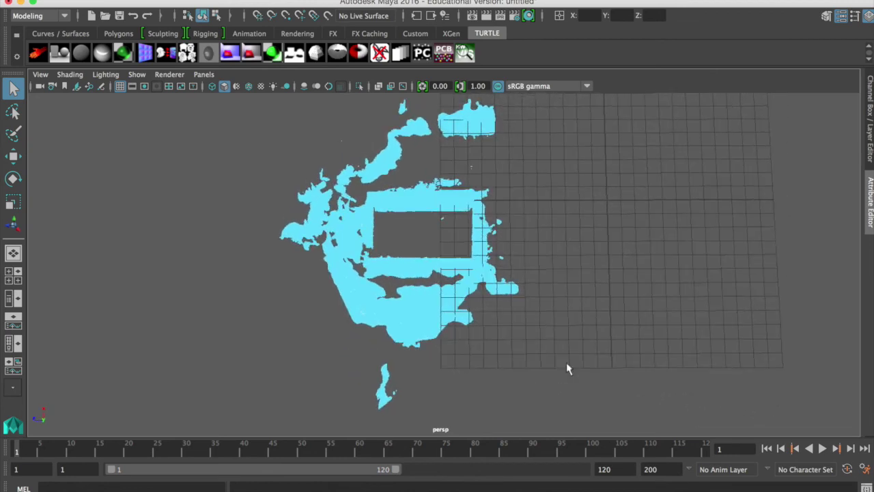
pyautogui.moveTo(251, 295); pyautogui.dragTo(538, 434)
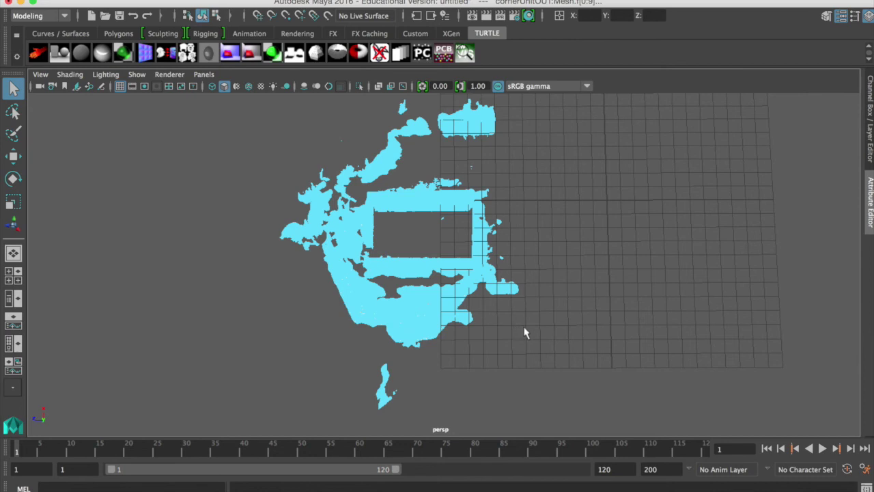
pyautogui.press('Delete')
pyautogui.keyDown('alt'); pyautogui.moveTo(523, 332); pyautogui.dragTo(390, 192); pyautogui.keyUp('alt')
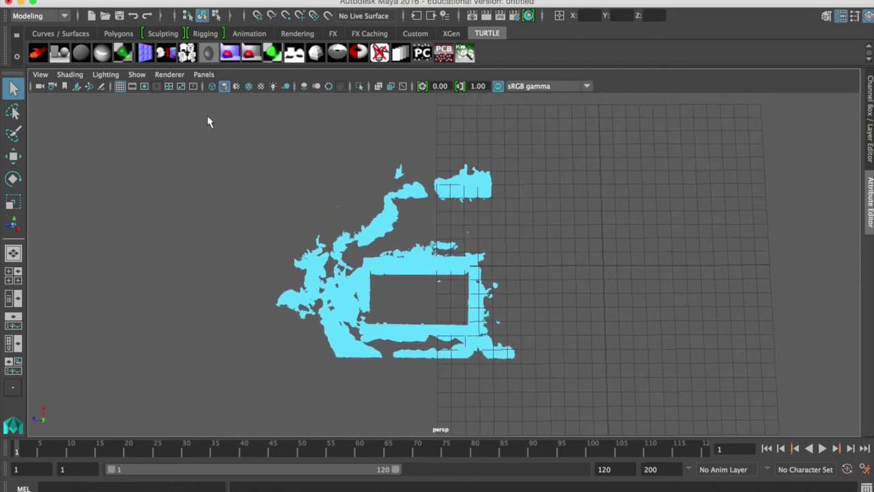
pyautogui.moveTo(208, 118); pyautogui.dragTo(519, 252)
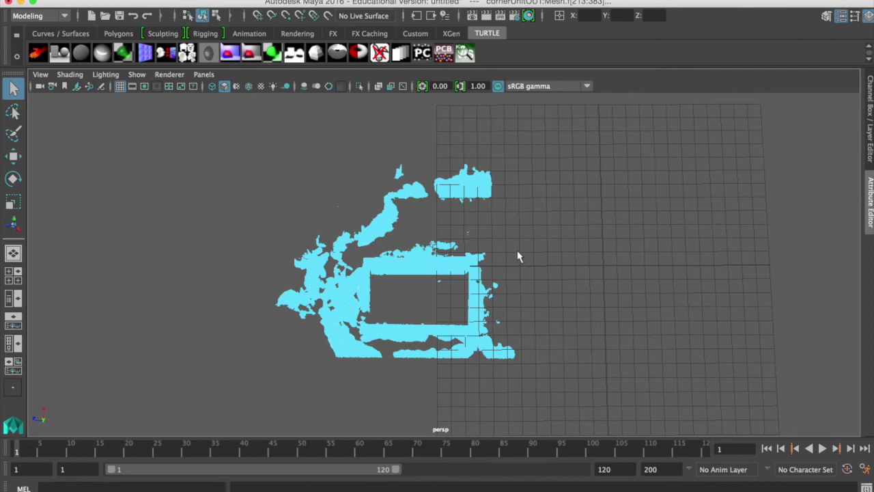
pyautogui.press('Delete')
# - Delete the left portion of the scan, then select stray faces at the right edge
pyautogui.moveTo(241, 206); pyautogui.dragTo(353, 404)
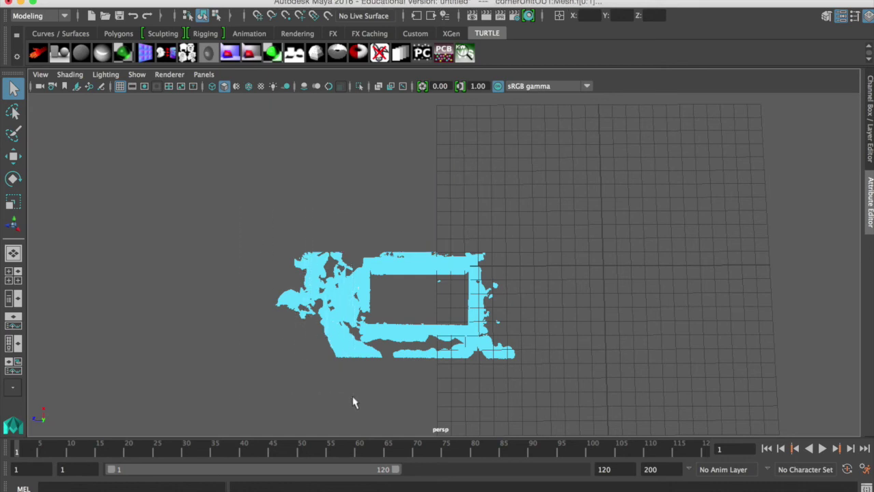
pyautogui.press('Delete')
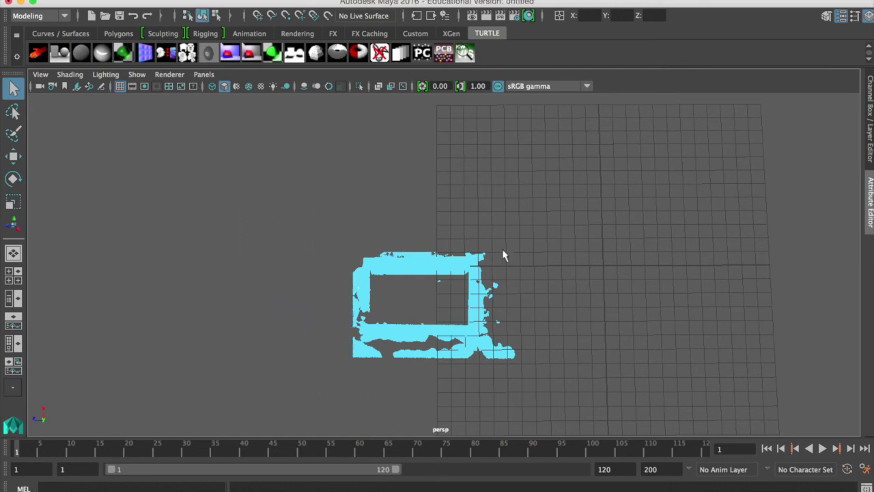
pyautogui.moveTo(492, 248); pyautogui.dragTo(560, 411)
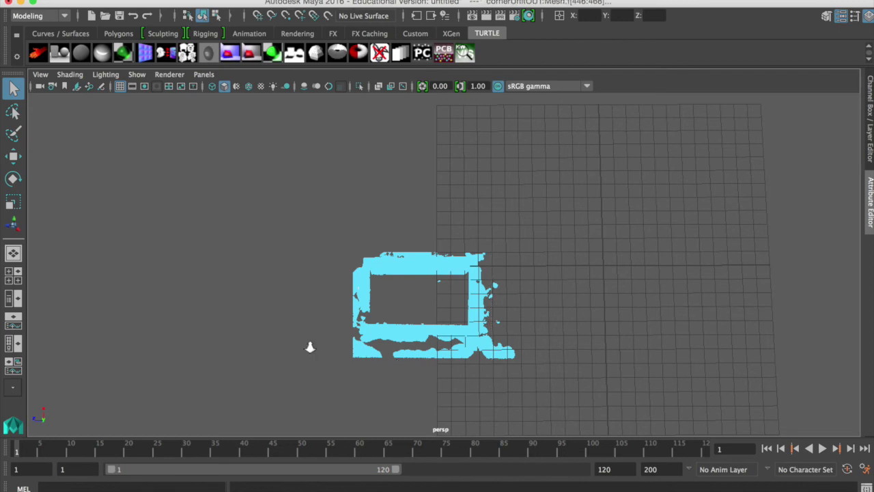
pyautogui.keyDown('alt'); pyautogui.moveTo(310, 347); pyautogui.dragTo(634, 374, button='right'); pyautogui.keyUp('alt')
pyautogui.keyDown('alt'); pyautogui.moveTo(468, 317); pyautogui.dragTo(411, 281, button='right'); pyautogui.keyUp('alt')
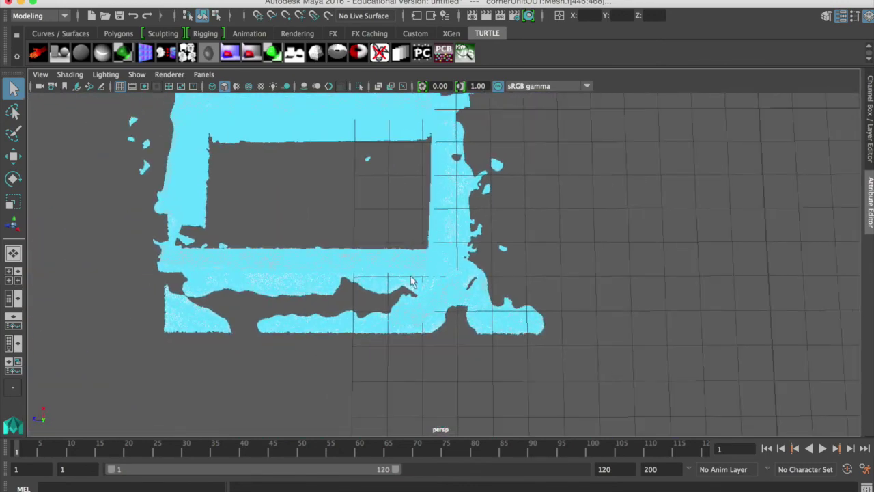
pyautogui.rightClick(462, 236)
# - Delete the leftover faces beyond the building's right corner
pyautogui.keyDown('alt'); pyautogui.moveTo(485, 208); pyautogui.dragTo(466, 156, button='right'); pyautogui.keyUp('alt')
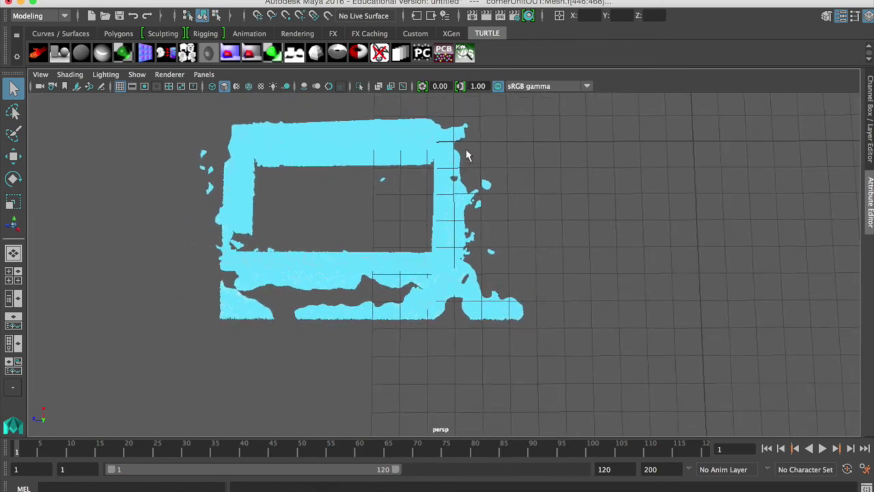
pyautogui.moveTo(456, 121); pyautogui.dragTo(572, 404)
pyautogui.keyDown('alt'); pyautogui.moveTo(354, 328); pyautogui.dragTo(668, 352, button='right'); pyautogui.keyUp('alt')
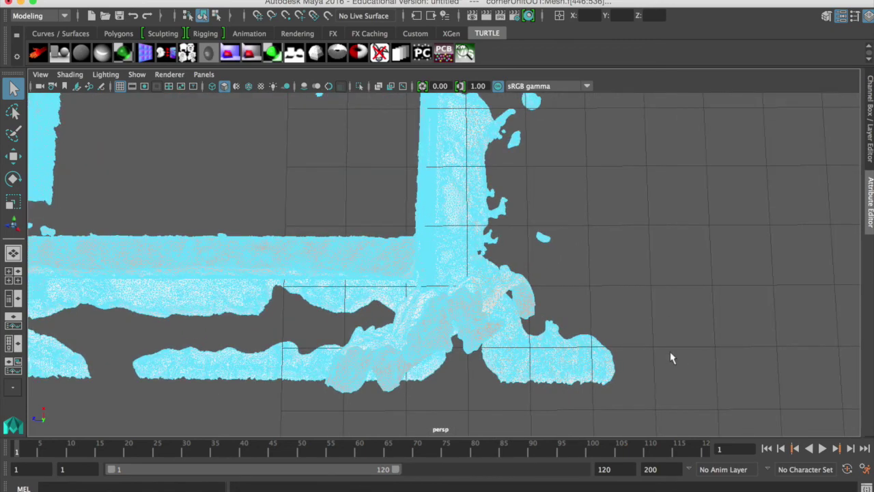
pyautogui.press('Delete')
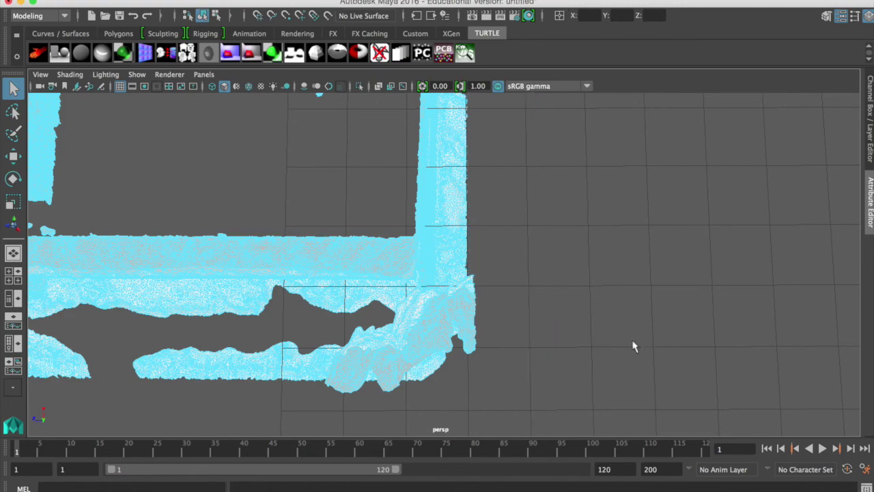
pyautogui.press('space')
pyautogui.press('space')
# - Delete the small floating blobs hovering above the building
pyautogui.moveTo(533, 236)
pyautogui.keyDown('alt'); pyautogui.mouseDown()
pyautogui.moveTo(435, 270)
pyautogui.moveTo(523, 224)
pyautogui.mouseUp(); pyautogui.keyUp('alt')
pyautogui.keyDown('alt'); pyautogui.moveTo(626, 246); pyautogui.dragTo(244, 189, button='right'); pyautogui.keyUp('alt')
pyautogui.keyDown('alt'); pyautogui.moveTo(243, 189); pyautogui.dragTo(345, 171); pyautogui.keyUp('alt')
pyautogui.moveTo(421, 146); pyautogui.dragTo(513, 200)
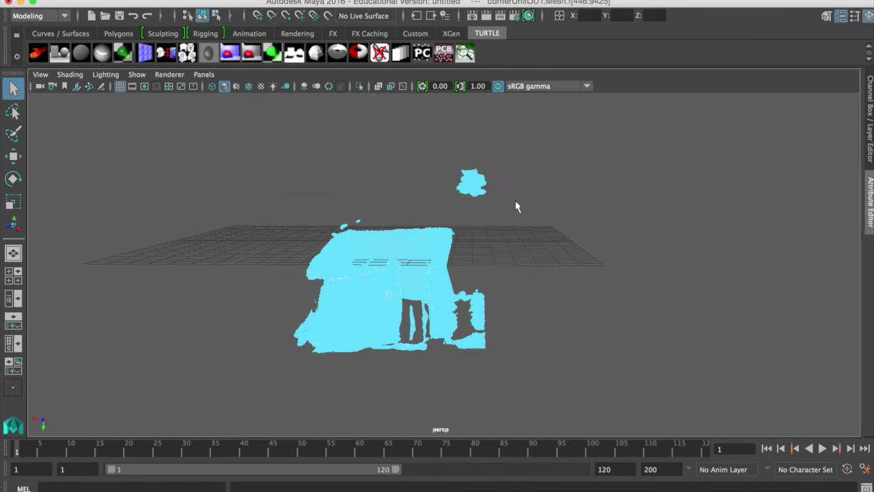
pyautogui.press('Delete')
pyautogui.keyDown('alt'); pyautogui.moveTo(382, 289); pyautogui.dragTo(406, 275); pyautogui.keyUp('alt')
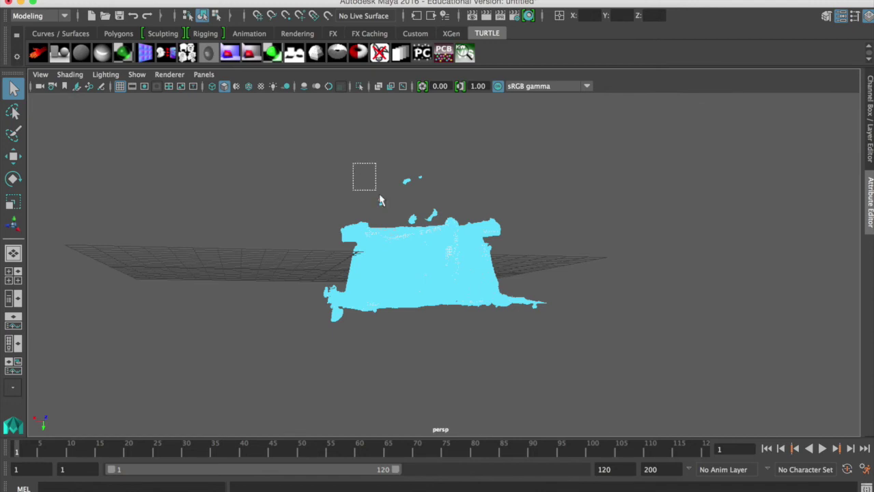
pyautogui.moveTo(380, 200); pyautogui.dragTo(454, 221)
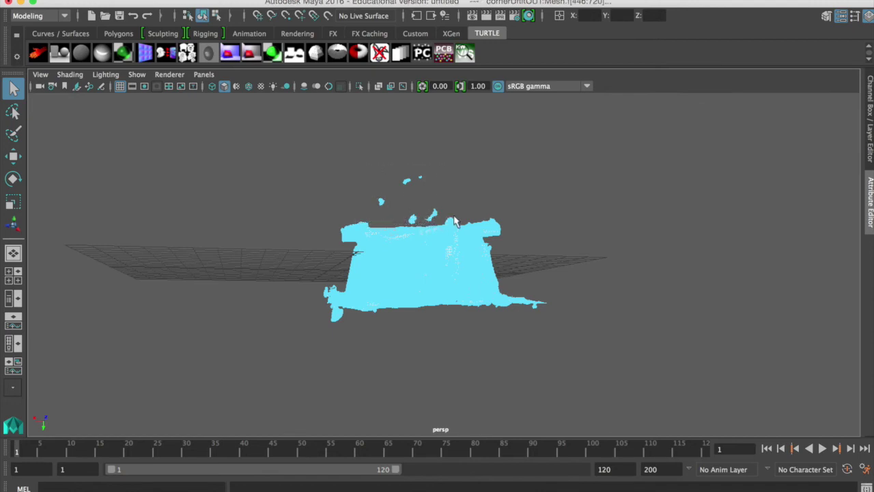
pyautogui.press('Delete')
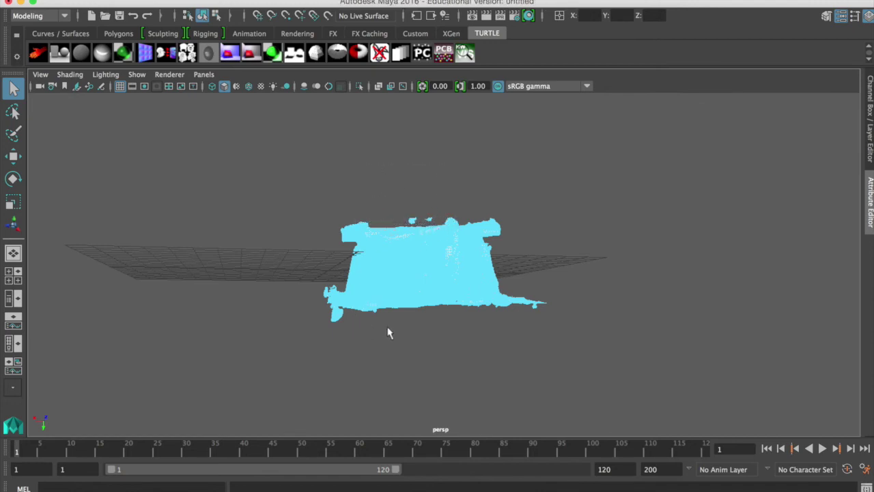
# - Delete the remaining right-hand chunk and select leftover faces at the lower left
pyautogui.keyDown('alt'); pyautogui.moveTo(388, 332); pyautogui.dragTo(364, 333); pyautogui.keyUp('alt')
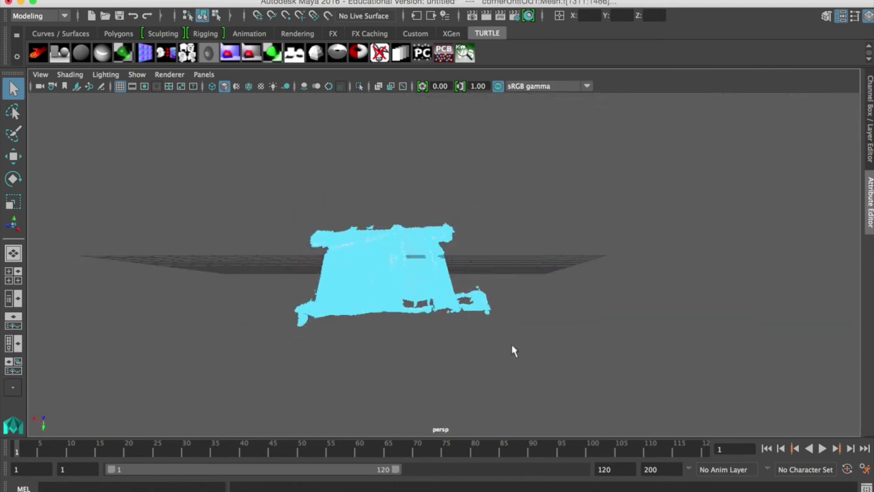
pyautogui.press('Delete')
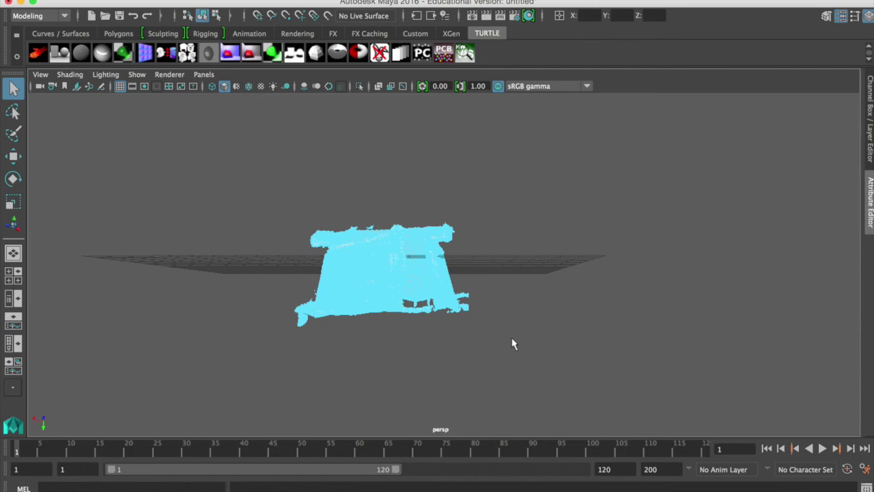
pyautogui.keyDown('alt'); pyautogui.moveTo(499, 340); pyautogui.dragTo(325, 313); pyautogui.keyUp('alt')
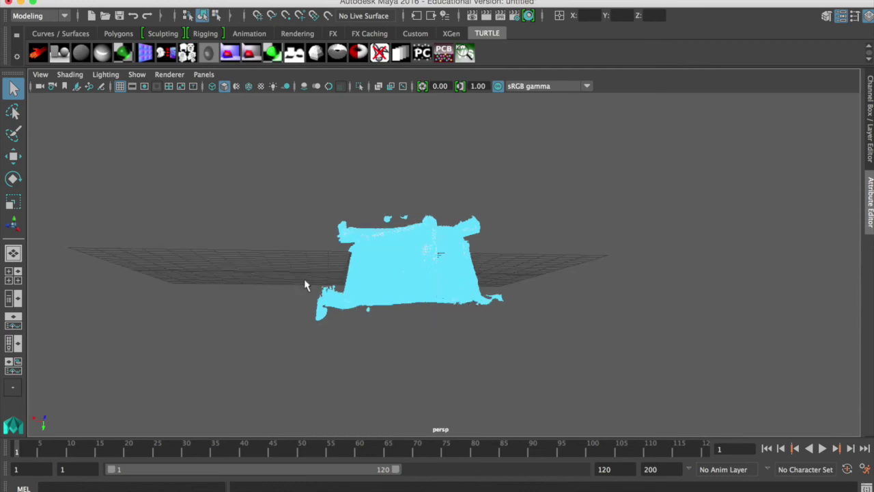
pyautogui.moveTo(298, 277); pyautogui.dragTo(336, 335)
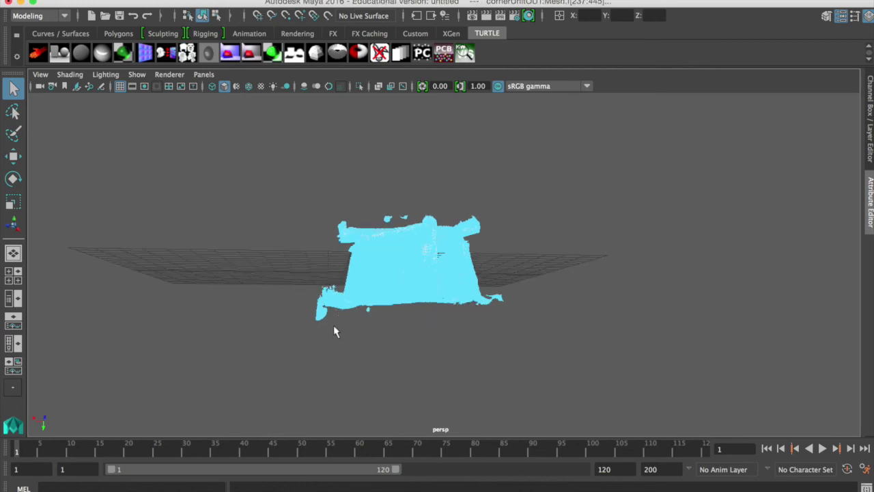
# - Leave face mode and select the whole building mesh as an object
pyautogui.click(332, 327)
pyautogui.rightClick(351, 292)
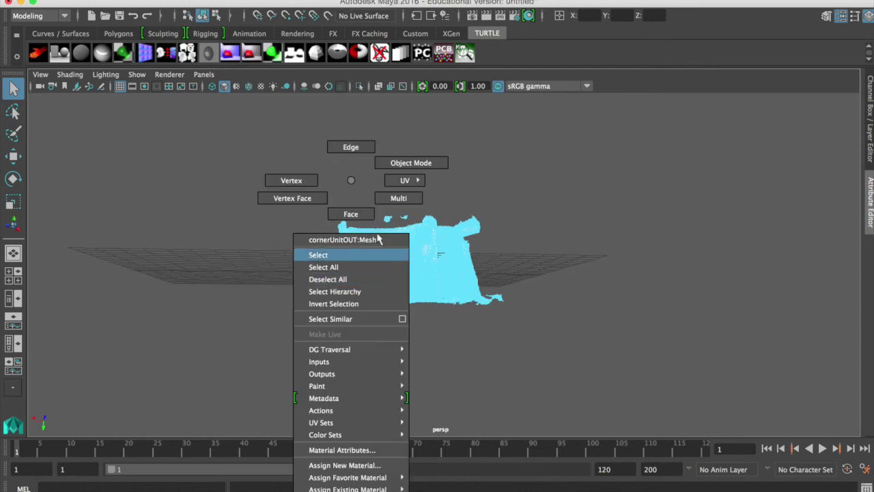
pyautogui.click(378, 249)
pyautogui.keyDown('alt'); pyautogui.moveTo(378, 249); pyautogui.dragTo(216, 317); pyautogui.keyUp('alt')
pyautogui.click(338, 307)
pyautogui.keyDown('alt'); pyautogui.moveTo(405, 276); pyautogui.dragTo(348, 244); pyautogui.keyUp('alt')
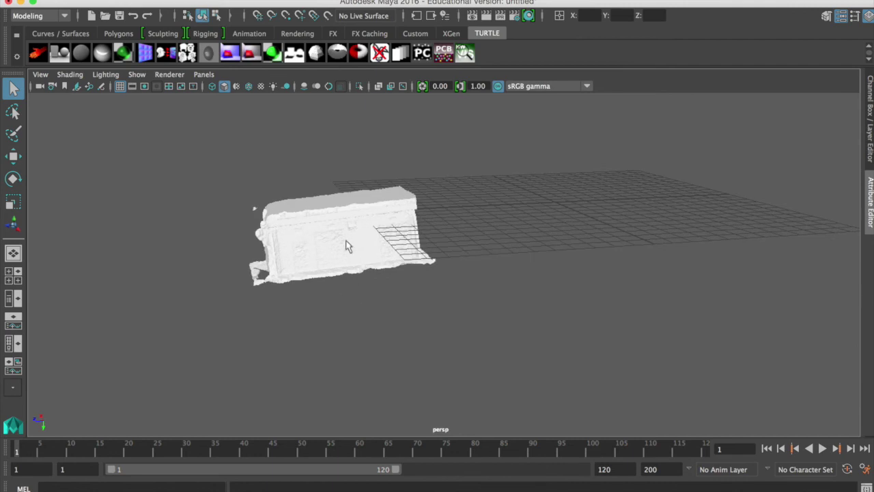
pyautogui.click(347, 245)
# - Center the mesh's pivot with Modify > Center Pivot and slide the mesh right
pyautogui.press('w')
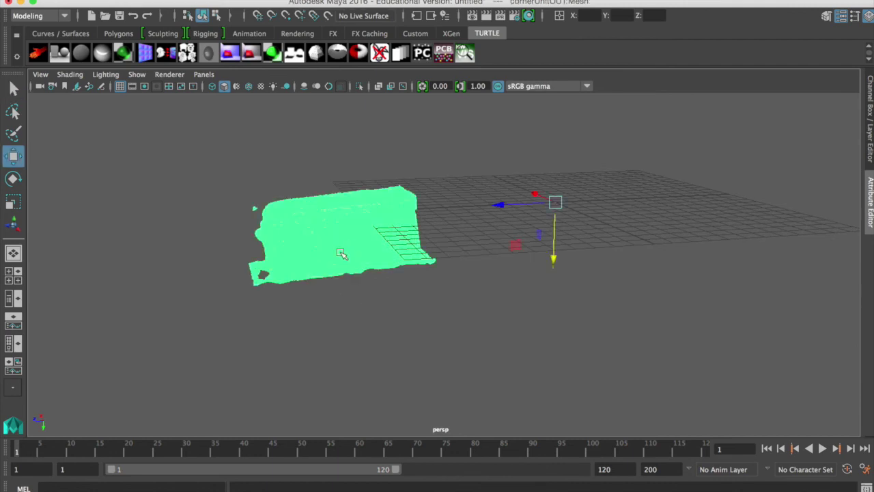
pyautogui.click(207, 2)
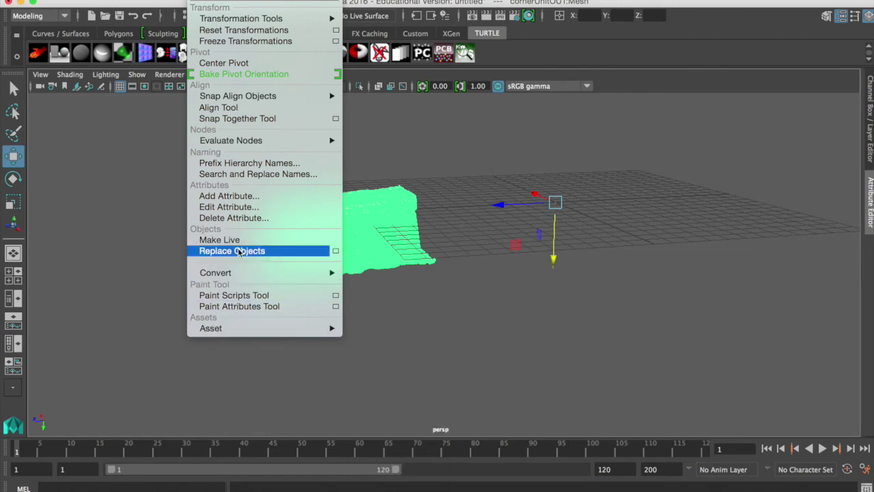
pyautogui.click(222, 63)
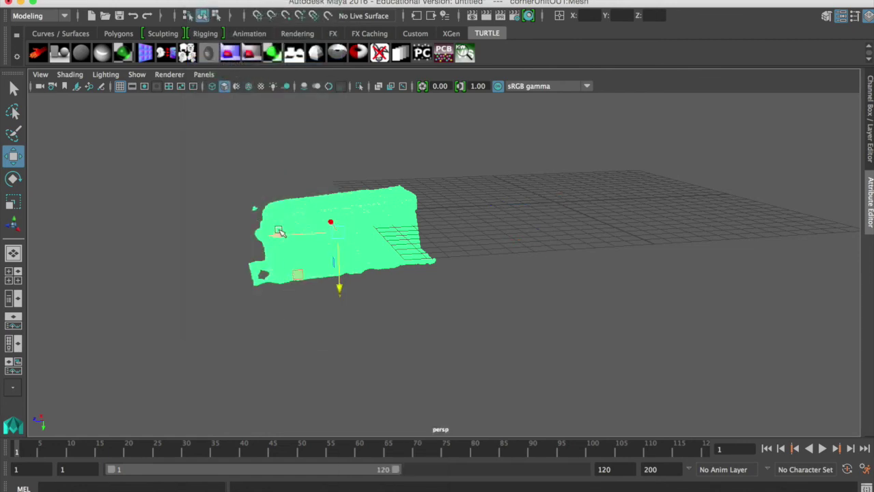
pyautogui.moveTo(276, 234); pyautogui.dragTo(506, 231)
# - Move and rotate the mesh in the front view so it stands straight
pyautogui.press('space')
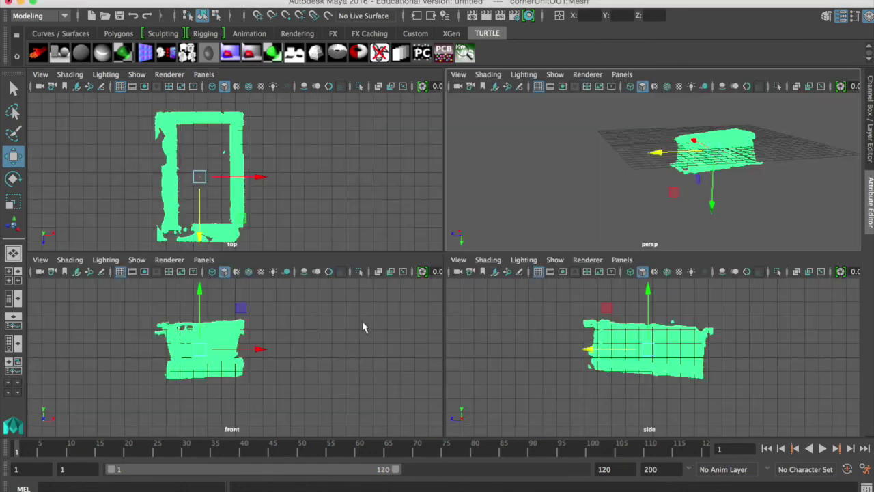
pyautogui.press('space')
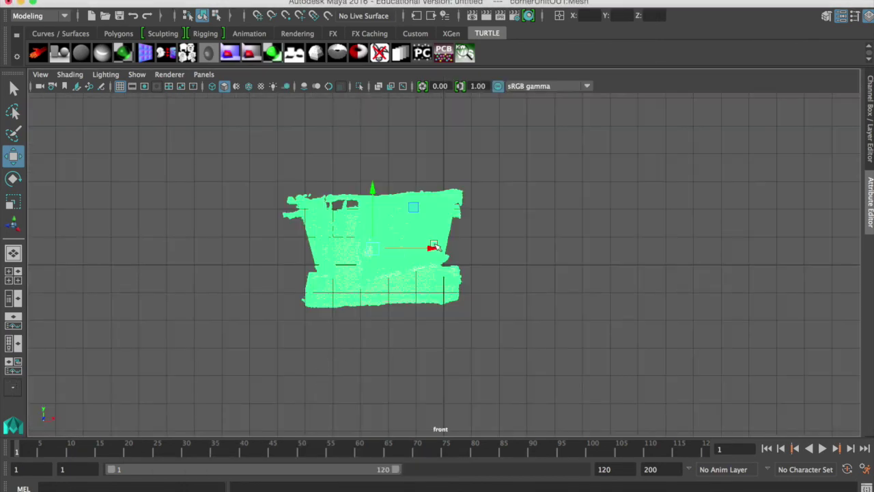
pyautogui.moveTo(431, 248); pyautogui.dragTo(478, 247)
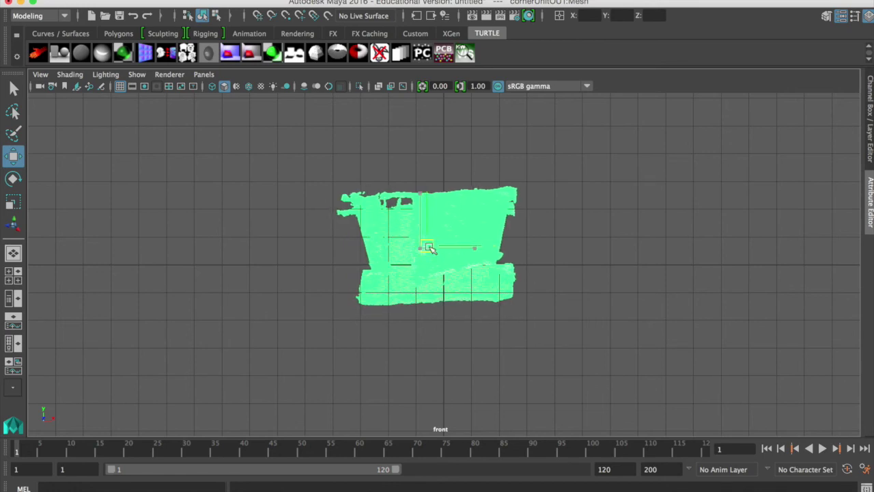
pyautogui.press('e')
pyautogui.moveTo(429, 248); pyautogui.dragTo(388, 315)
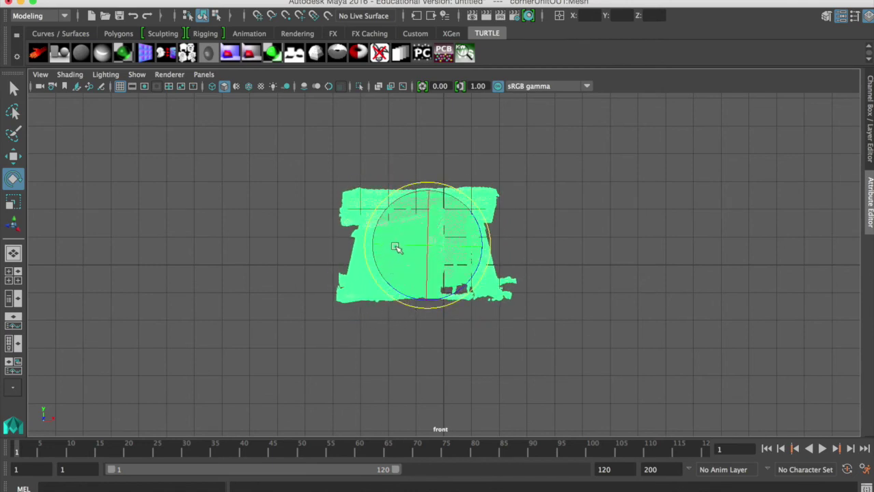
pyautogui.press('w')
pyautogui.moveTo(428, 246); pyautogui.dragTo(445, 230)
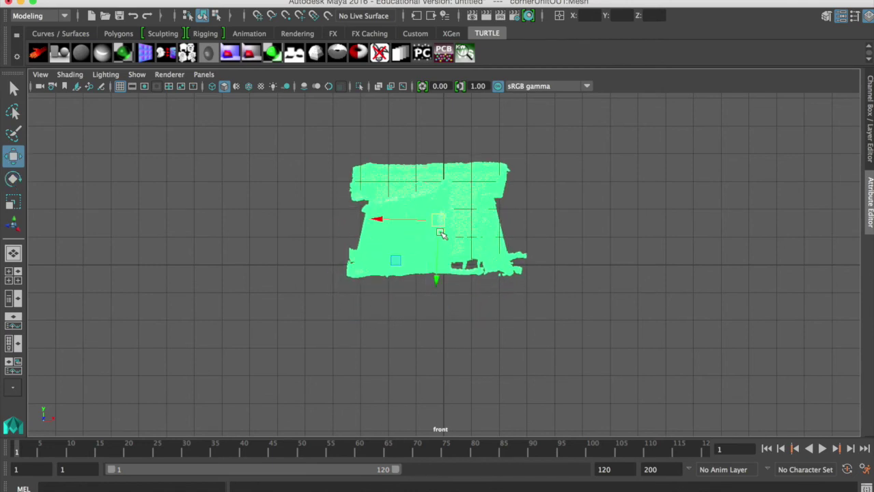
# - Rotate the mesh level in the side view
pyautogui.press('space')
pyautogui.press('space')
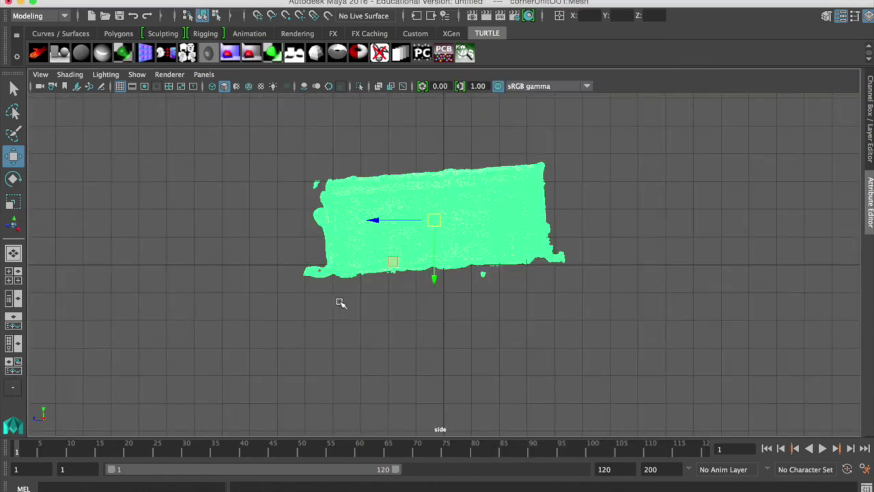
pyautogui.keyDown('alt'); pyautogui.moveTo(341, 303); pyautogui.dragTo(499, 318, button='right'); pyautogui.keyUp('alt')
pyautogui.press('e')
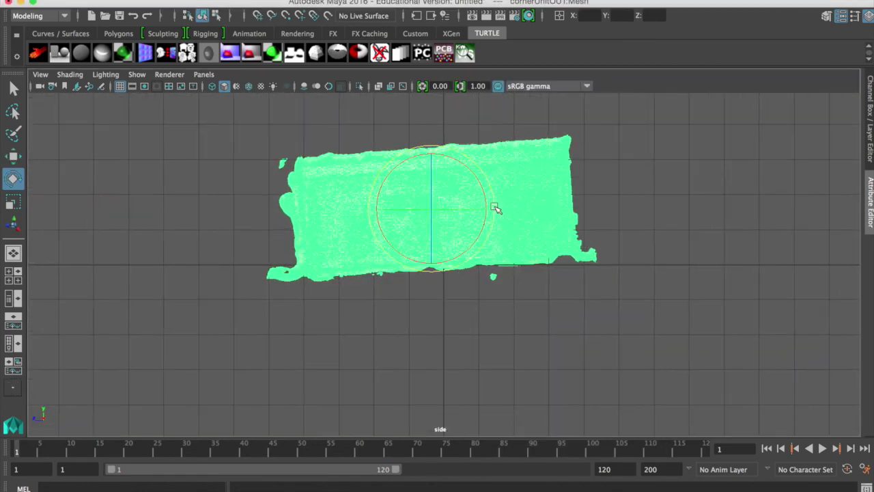
pyautogui.moveTo(496, 208); pyautogui.dragTo(496, 209)
# - Check the upright mesh in the perspective view, framing it and then deselecting
pyautogui.press('space')
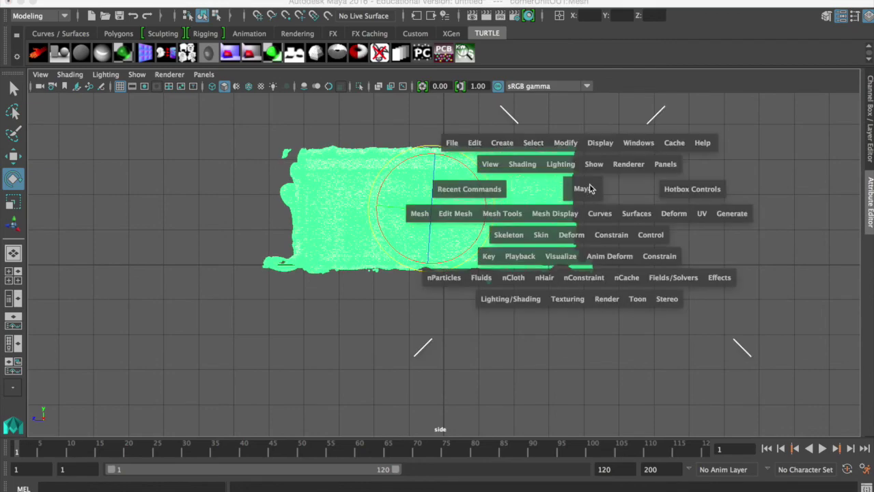
pyautogui.press('space')
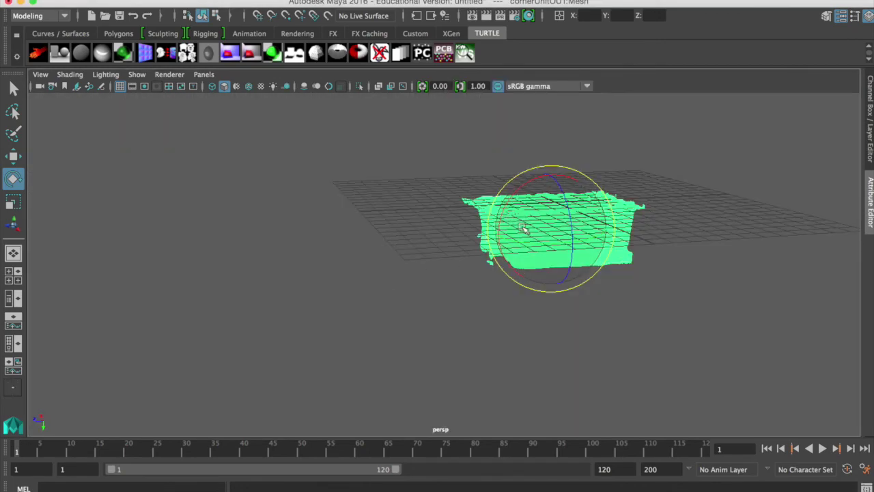
pyautogui.moveTo(616, 179); pyautogui.dragTo(683, 163, button='right')
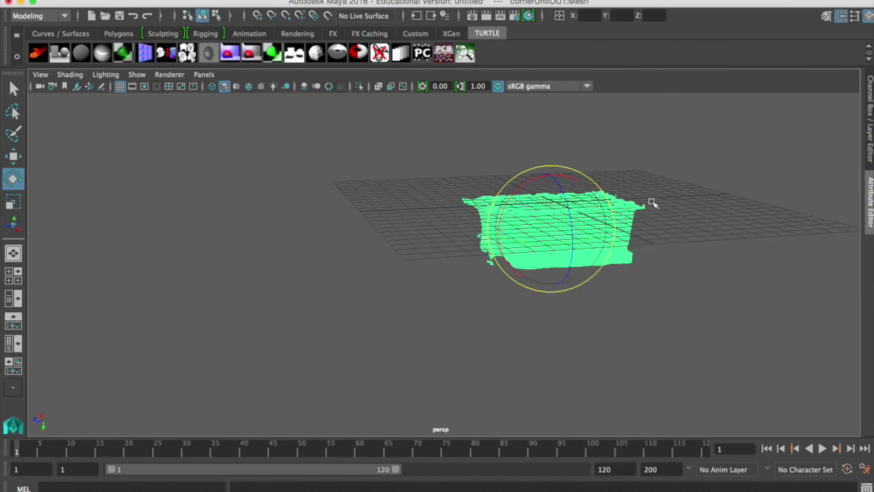
pyautogui.keyDown('alt'); pyautogui.moveTo(586, 320); pyautogui.dragTo(575, 196); pyautogui.keyUp('alt')
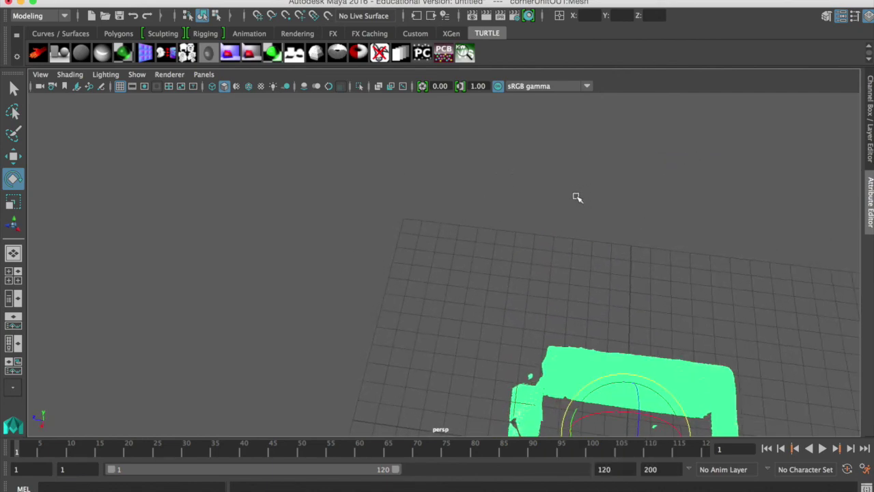
pyautogui.press('f')
pyautogui.keyDown('alt'); pyautogui.moveTo(503, 254); pyautogui.dragTo(556, 271); pyautogui.keyUp('alt')
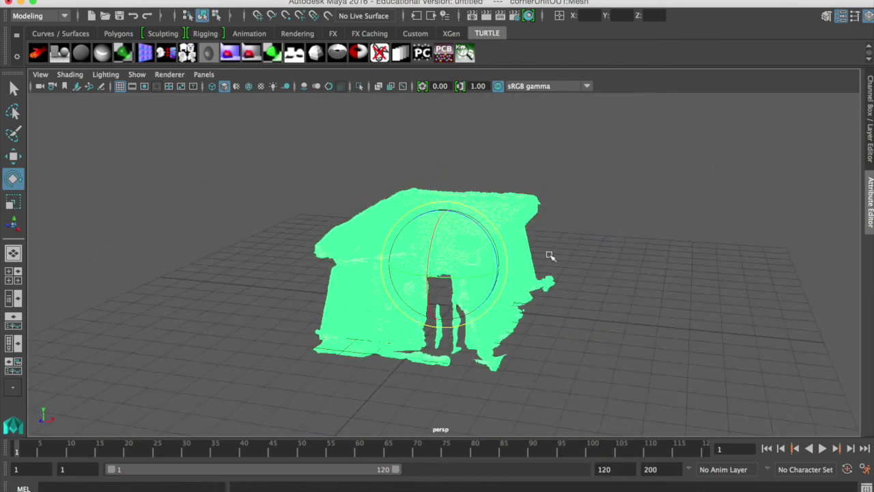
pyautogui.click(91, 332)
pyautogui.keyDown('alt'); pyautogui.moveTo(91, 332); pyautogui.dragTo(489, 313); pyautogui.keyUp('alt')
pyautogui.keyDown('alt'); pyautogui.moveTo(306, 327); pyautogui.dragTo(302, 308); pyautogui.keyUp('alt')
# - Point the cornerUnitOUT1 material's file texture Image Name to cornerUnitOUT.jpg
pyautogui.click(304, 309)
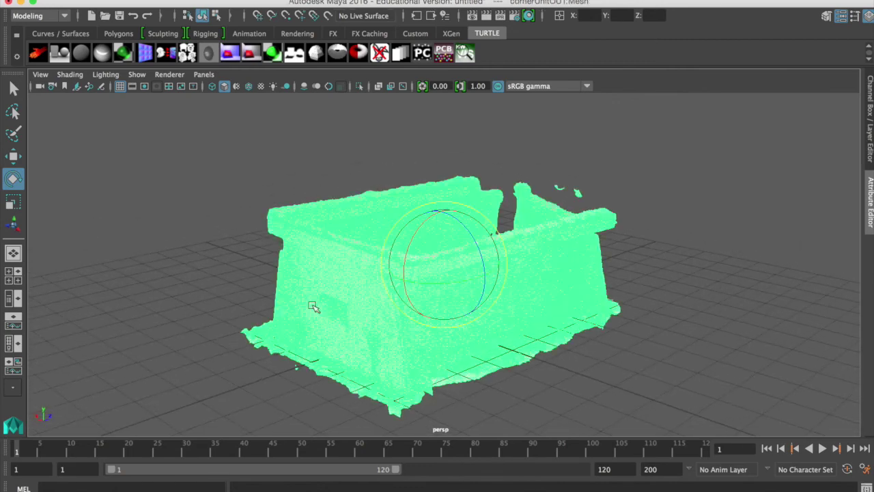
pyautogui.click(869, 192)
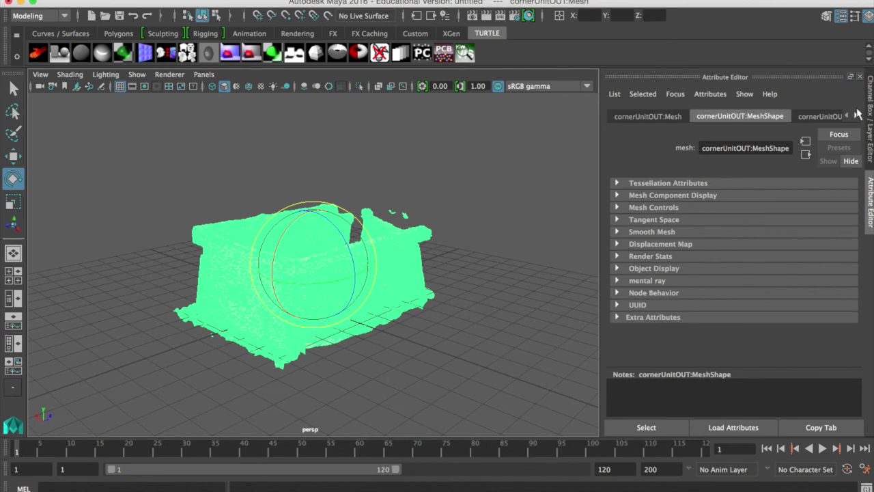
pyautogui.click(856, 116)
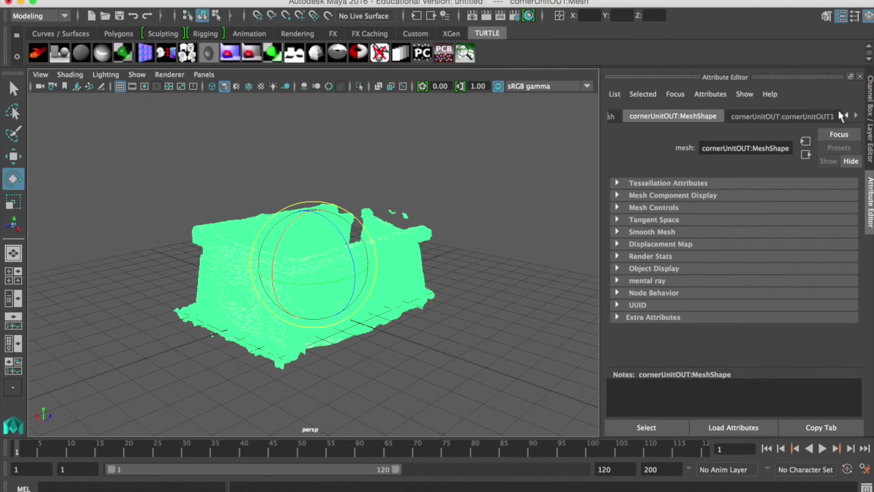
pyautogui.click(806, 117)
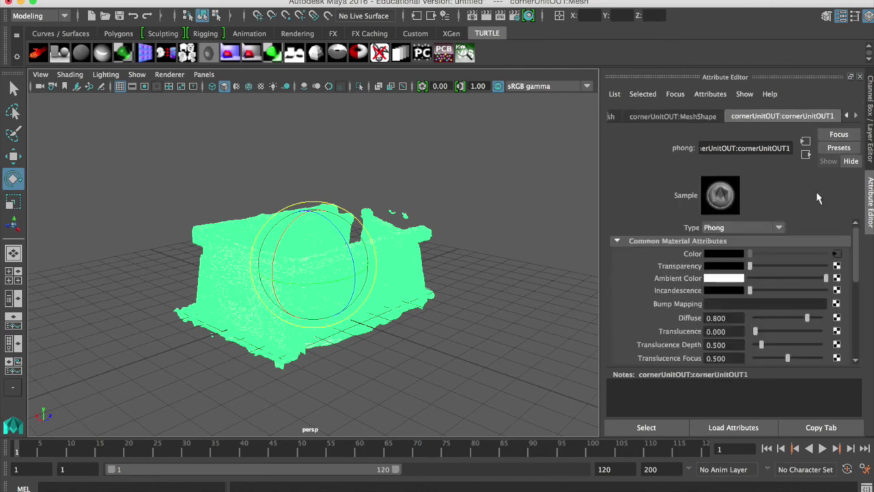
pyautogui.click(836, 255)
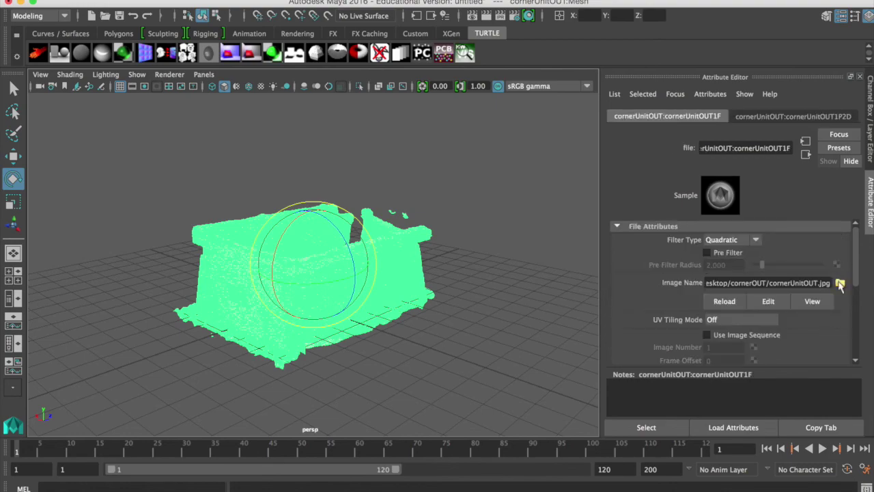
pyautogui.click(840, 284)
pyautogui.click(156, 40)
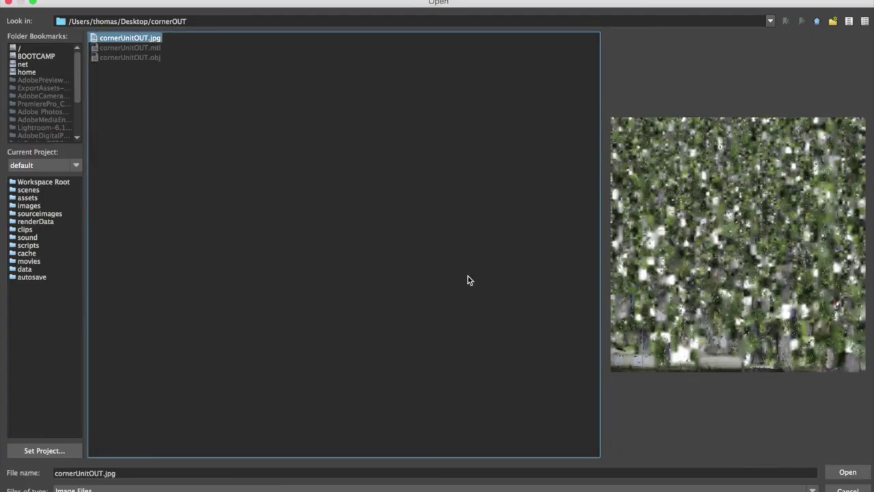
pyautogui.click(847, 472)
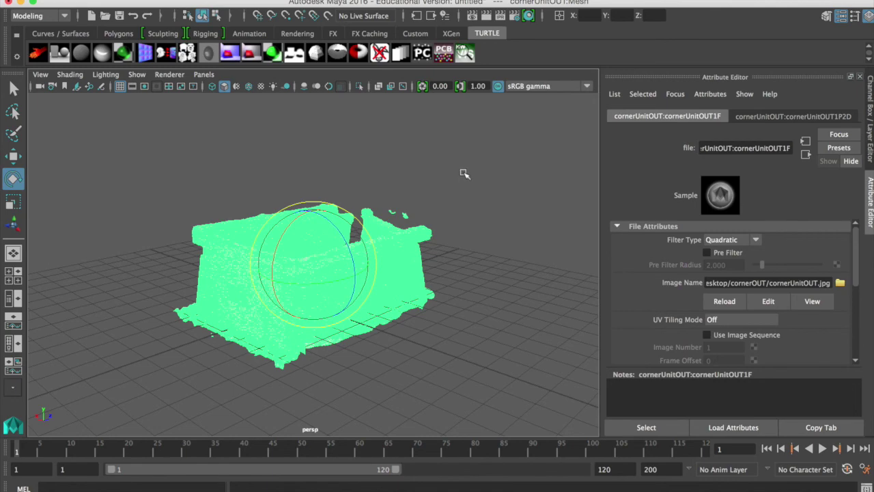
# - Close the Attribute Editor, switch to textured display (6) and inspect the building
pyautogui.click(869, 202)
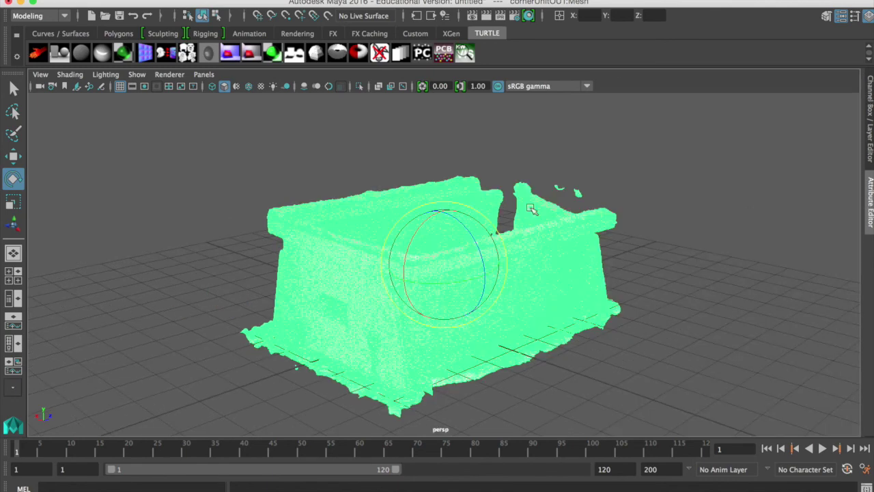
pyautogui.click(552, 158)
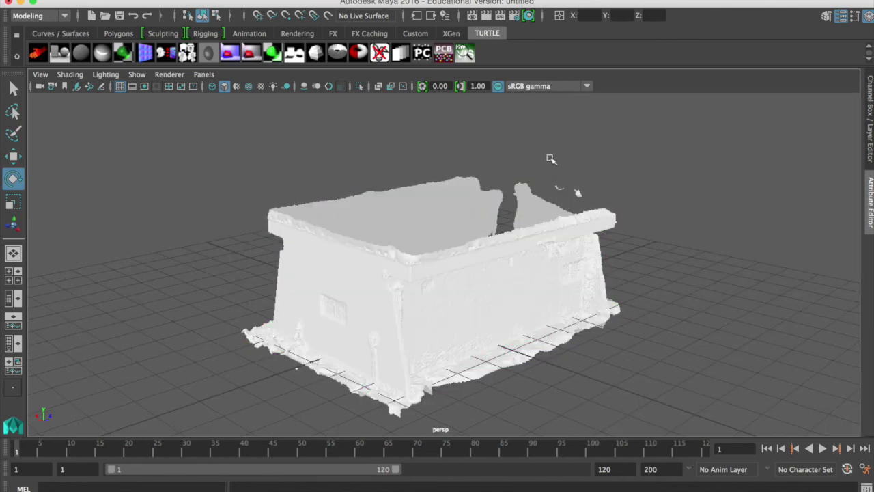
pyautogui.press('6')
pyautogui.keyDown('alt'); pyautogui.moveTo(353, 318); pyautogui.dragTo(471, 325, button='right'); pyautogui.keyUp('alt')
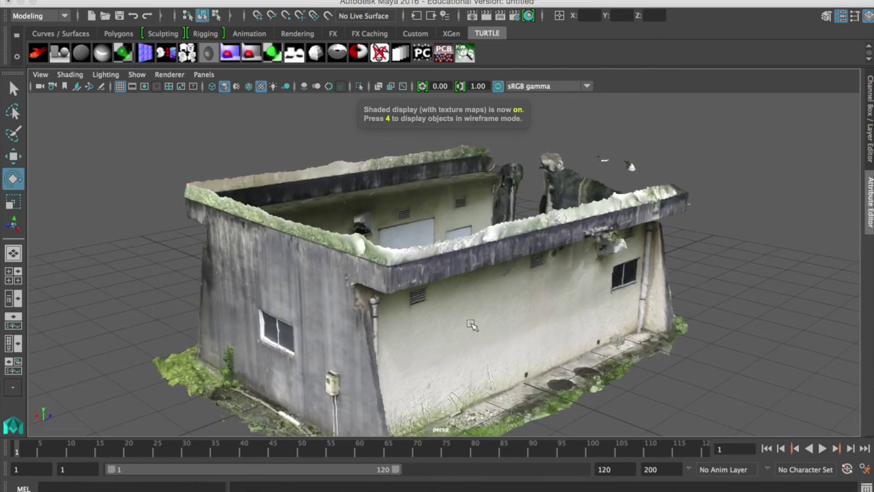
pyautogui.keyDown('alt'); pyautogui.moveTo(471, 325); pyautogui.dragTo(259, 324); pyautogui.keyUp('alt')
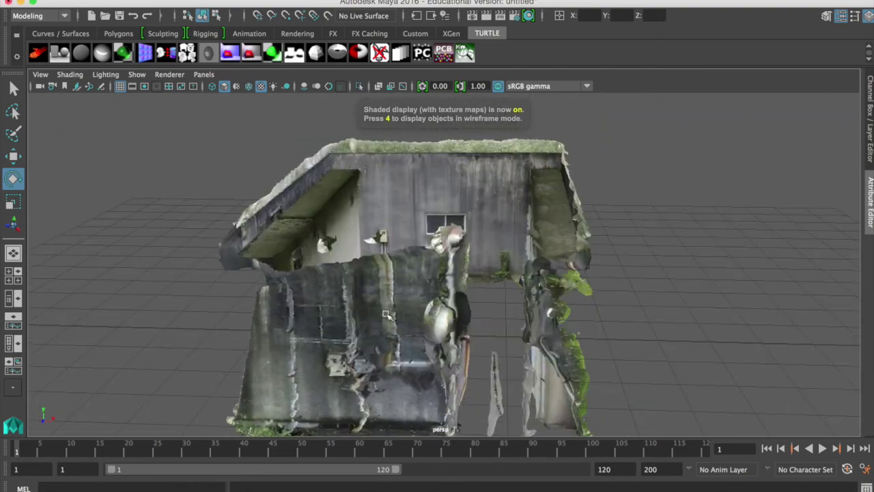
pyautogui.keyDown('alt'); pyautogui.moveTo(386, 315); pyautogui.dragTo(428, 305); pyautogui.keyUp('alt')
pyautogui.keyDown('alt'); pyautogui.moveTo(531, 302); pyautogui.dragTo(411, 305); pyautogui.keyUp('alt')
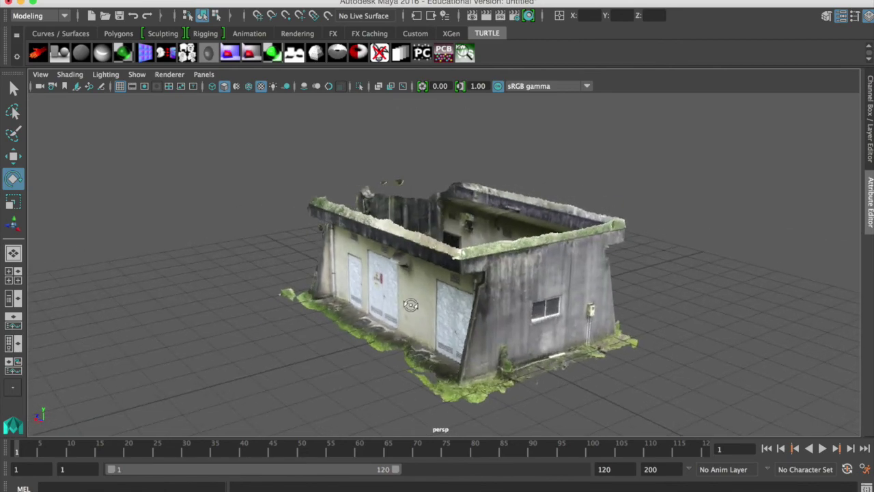
pyautogui.click(144, 0)
# - Create a polygon cube and scale it flat into a thin slab in the front view
pyautogui.moveTo(164, 30)
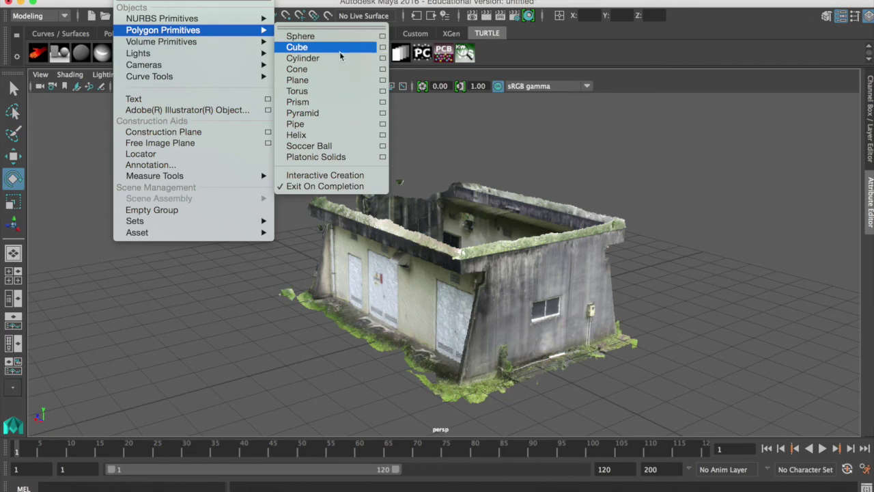
pyautogui.click(321, 45)
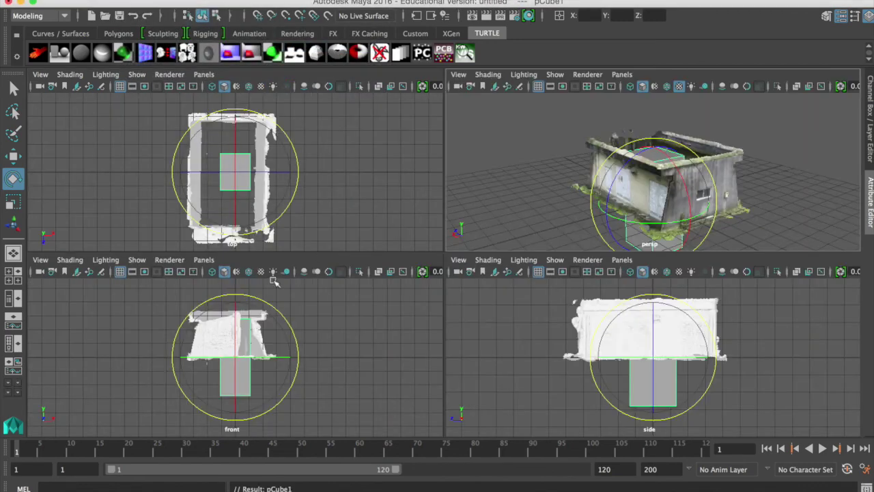
pyautogui.press('space')
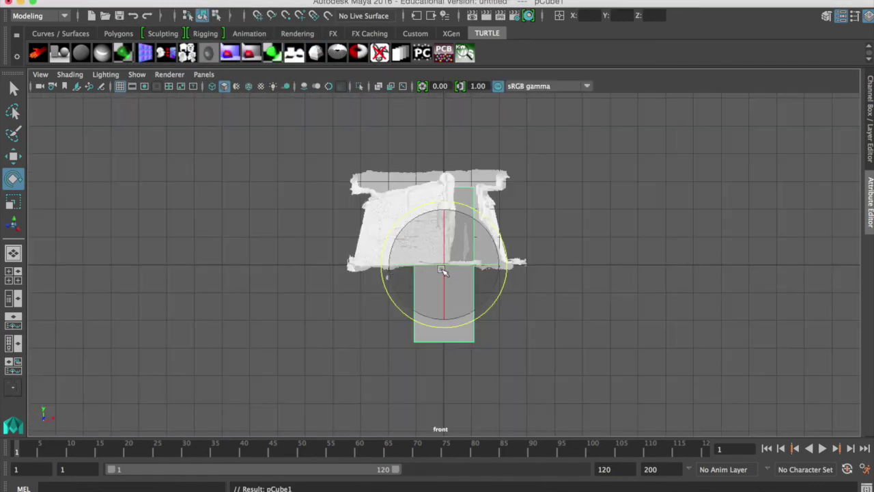
pyautogui.press('r')
pyautogui.moveTo(442, 210); pyautogui.dragTo(578, 253)
pyautogui.moveTo(447, 207); pyautogui.dragTo(444, 141)
# - Raise the slab just above the building's roof, checking it in the perspective view
pyautogui.press('w')
pyautogui.press('space')
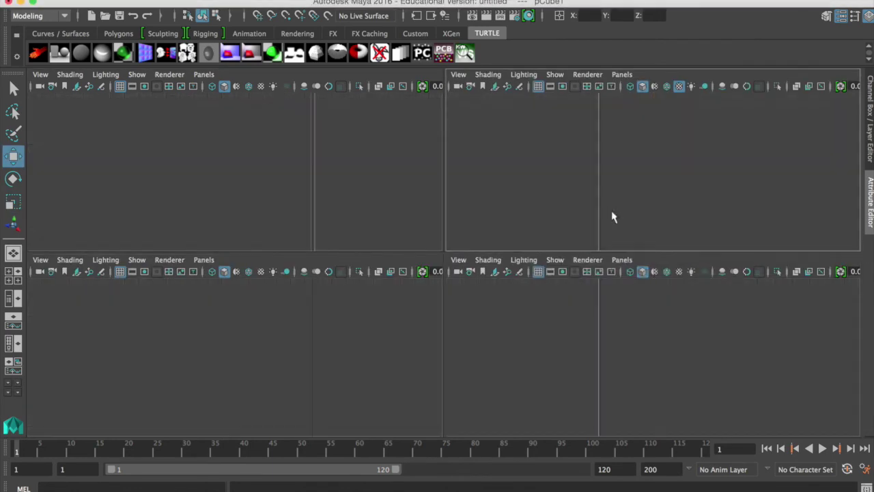
pyautogui.press('space')
pyautogui.keyDown('alt'); pyautogui.moveTo(396, 281); pyautogui.dragTo(693, 266); pyautogui.keyUp('alt')
pyautogui.keyDown('alt'); pyautogui.moveTo(405, 265); pyautogui.dragTo(463, 253); pyautogui.keyUp('alt')
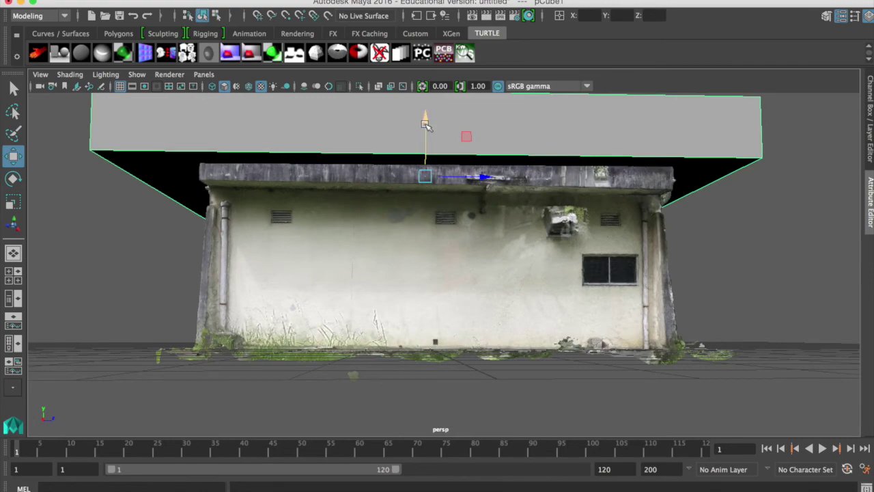
pyautogui.moveTo(426, 120); pyautogui.dragTo(461, 215)
pyautogui.press('e')
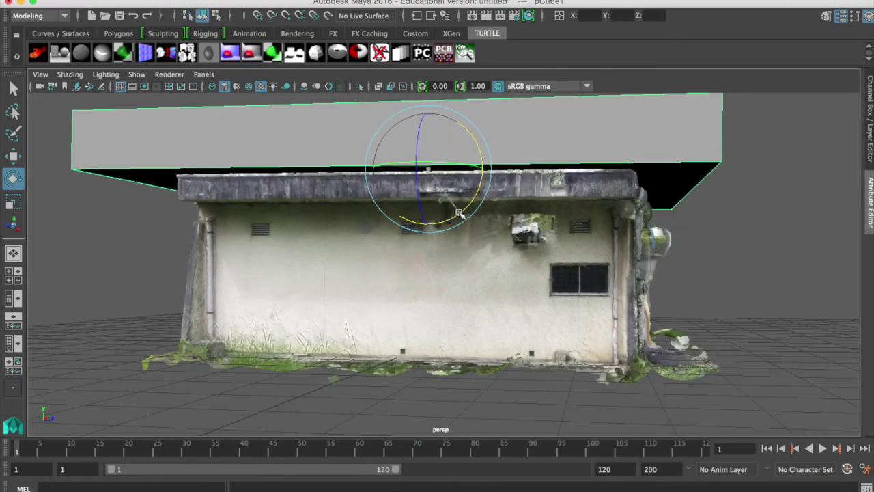
# - Lower the box slightly and check its fit in wireframe and textured views
pyautogui.press('w')
pyautogui.moveTo(432, 111); pyautogui.dragTo(432, 115)
pyautogui.keyDown('alt'); pyautogui.moveTo(215, 308); pyautogui.dragTo(407, 296); pyautogui.keyUp('alt')
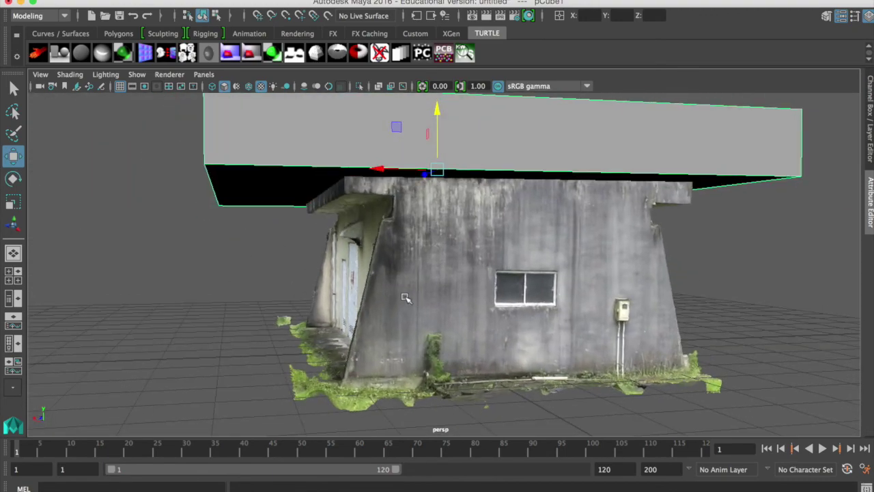
pyautogui.press('4')
pyautogui.keyDown('alt'); pyautogui.moveTo(351, 292); pyautogui.dragTo(380, 297); pyautogui.keyUp('alt')
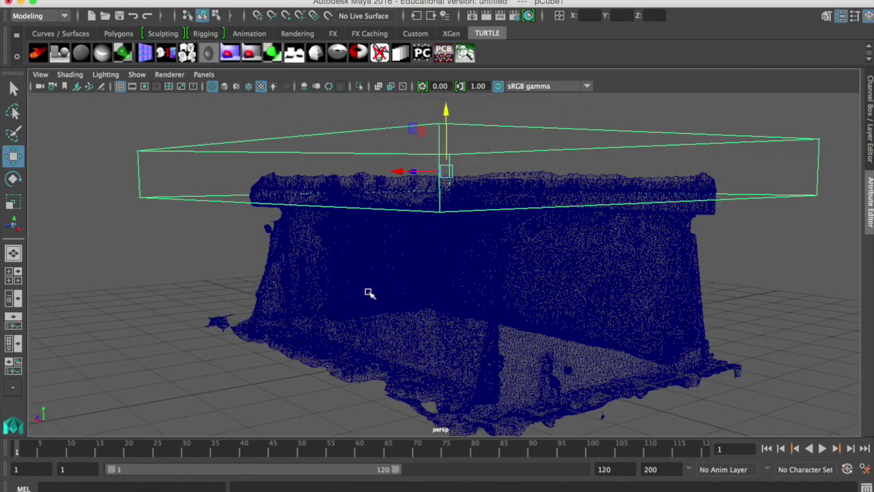
pyautogui.press('6')
pyautogui.moveTo(385, 228)
pyautogui.keyDown('alt'); pyautogui.mouseDown()
pyautogui.moveTo(379, 236)
pyautogui.moveTo(386, 232)
pyautogui.mouseUp(); pyautogui.keyUp('alt')
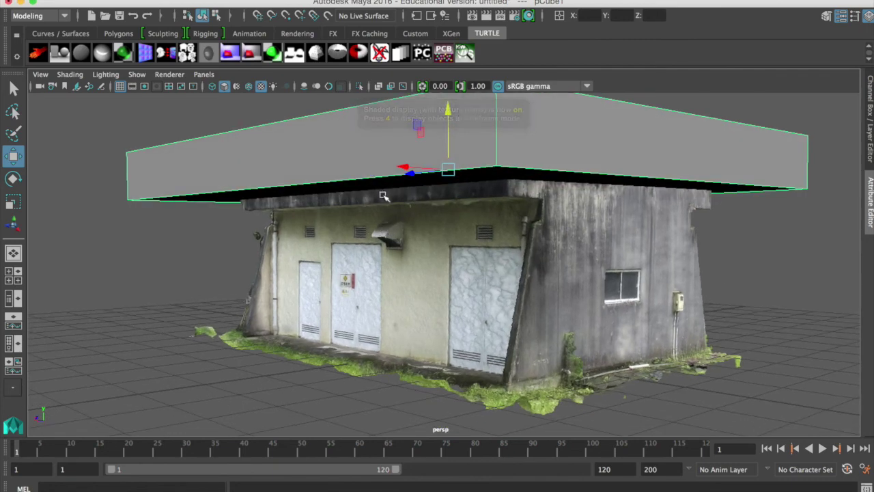
# - Rotate and nudge the box until it lines up with the walls and sits on the roof
pyautogui.press('e')
pyautogui.moveTo(416, 193); pyautogui.dragTo(408, 191)
pyautogui.press('w')
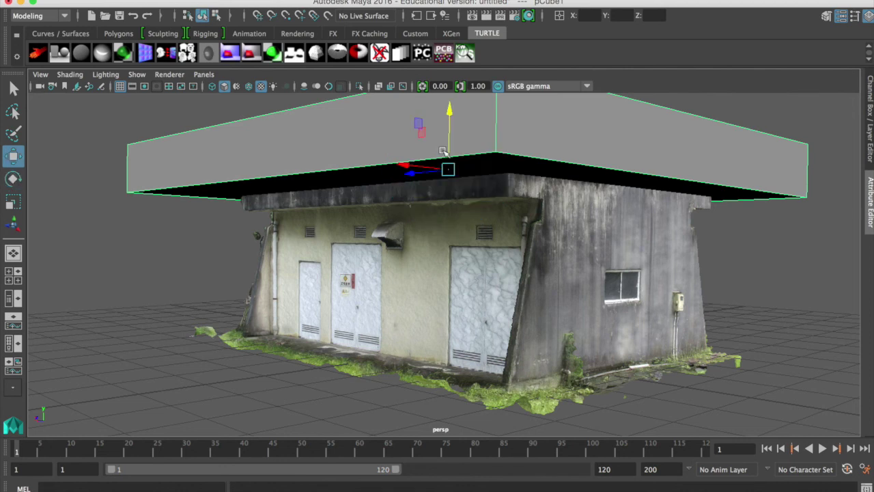
pyautogui.moveTo(447, 139); pyautogui.dragTo(447, 134)
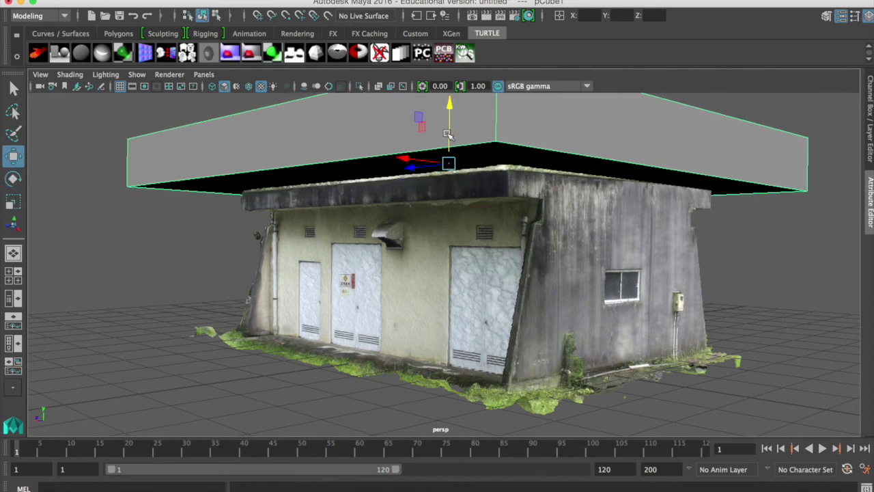
pyautogui.press('e')
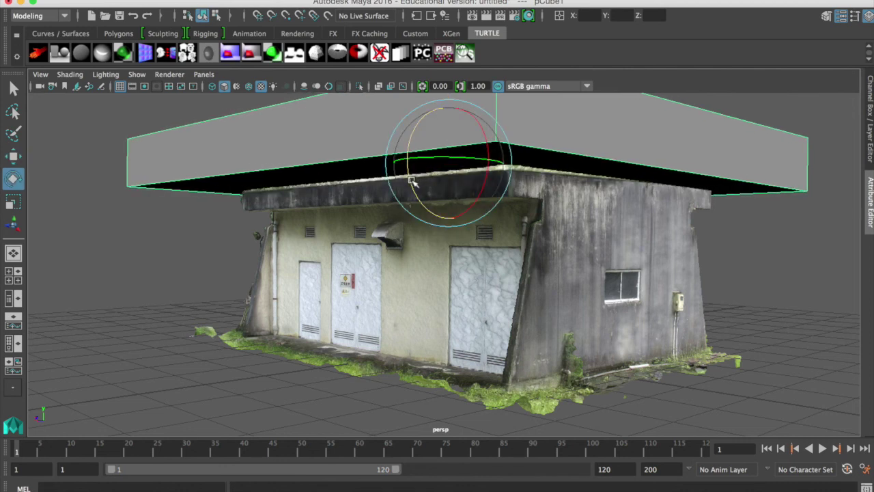
pyautogui.moveTo(412, 181); pyautogui.dragTo(414, 182)
pyautogui.press('w')
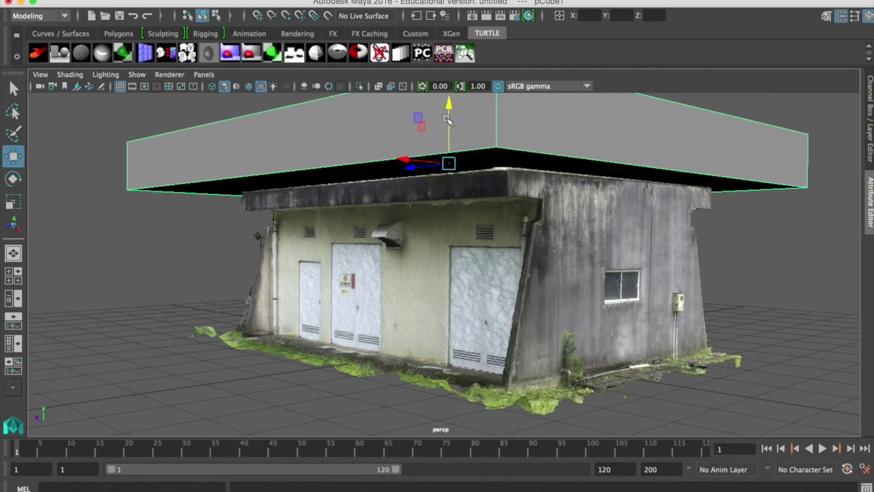
pyautogui.moveTo(446, 117); pyautogui.dragTo(447, 117)
pyautogui.keyDown('alt'); pyautogui.moveTo(544, 194); pyautogui.dragTo(414, 228); pyautogui.keyUp('alt')
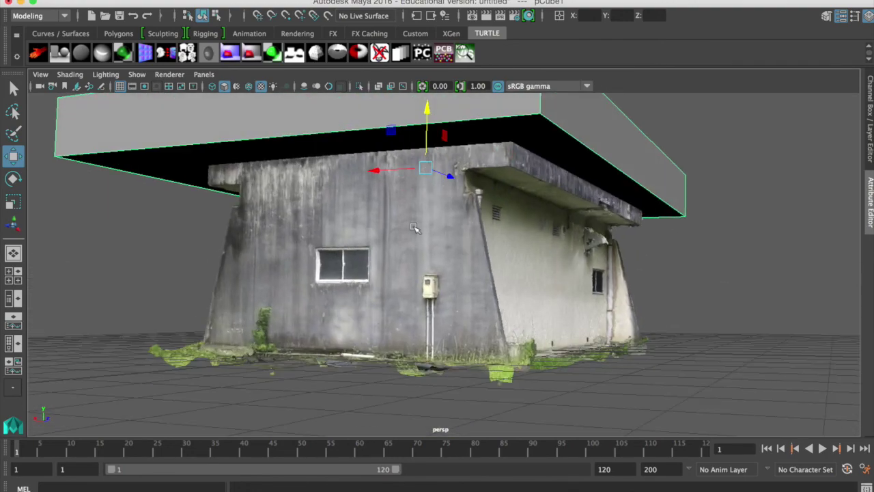
# - Subtract pCube1 from the building mesh with Mesh > Booleans > Difference and inspect the open walls
pyautogui.click(410, 221)
pyautogui.keyDown('shift'); pyautogui.click(327, 120); pyautogui.keyUp('shift')
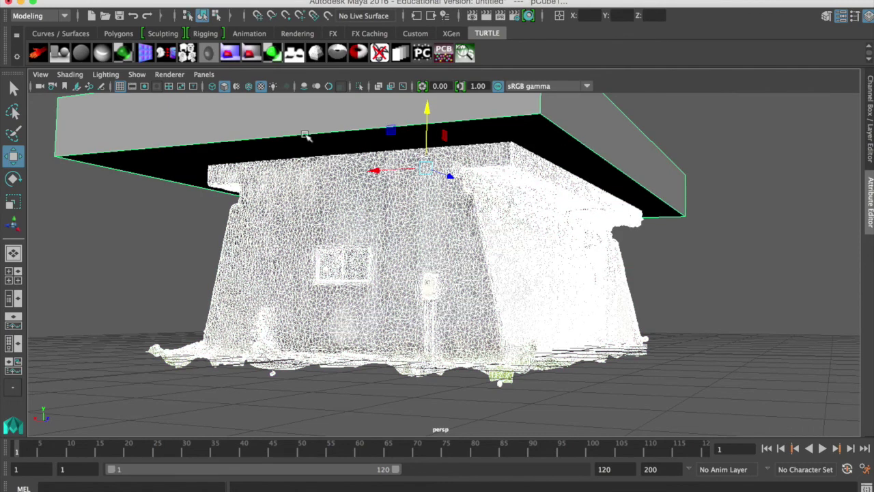
pyautogui.click(327, 0)
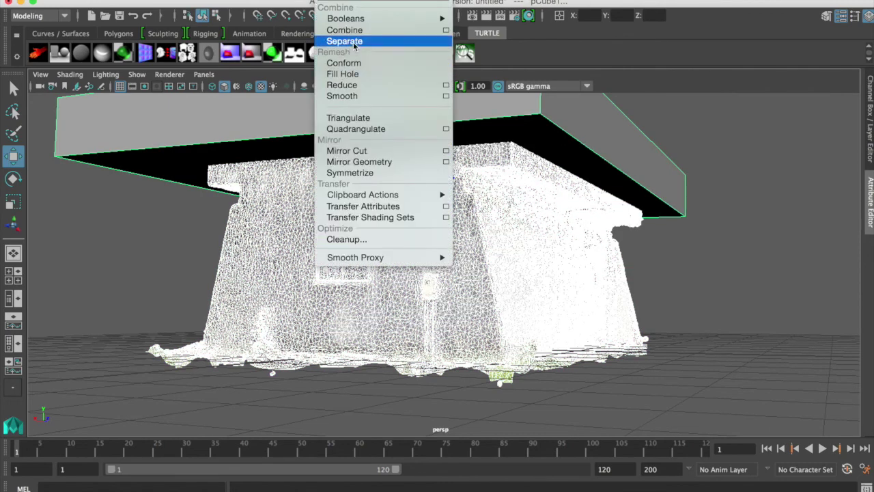
pyautogui.moveTo(355, 22)
pyautogui.click(476, 37)
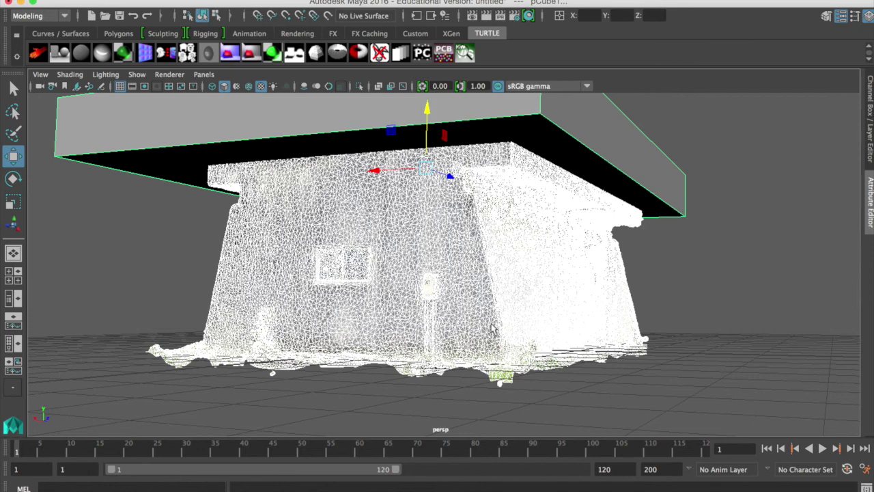
pyautogui.hotkey('ctrl', 'z')
pyautogui.hotkey('ctrl', 'z')
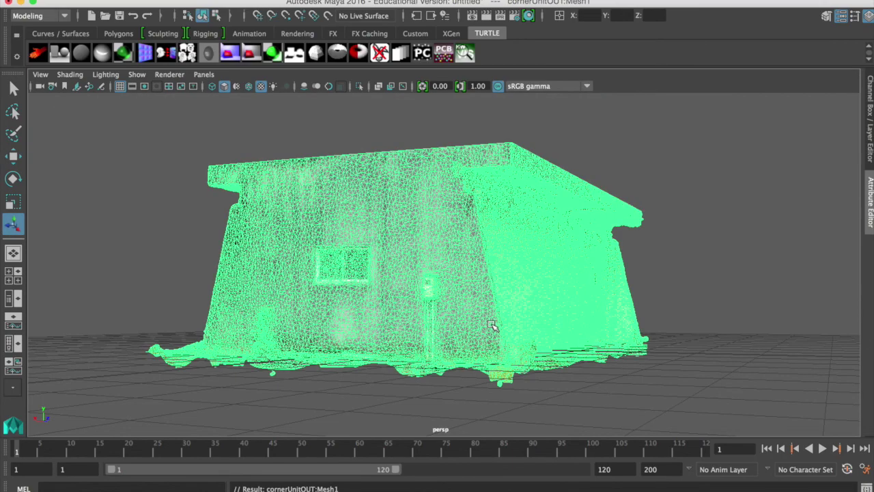
pyautogui.keyDown('alt'); pyautogui.moveTo(454, 284); pyautogui.dragTo(203, 302); pyautogui.keyUp('alt')
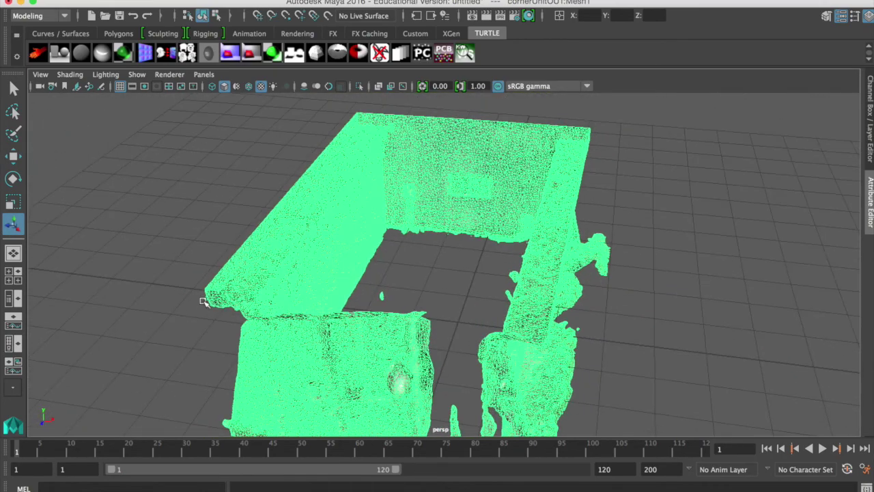
pyautogui.click(127, 0)
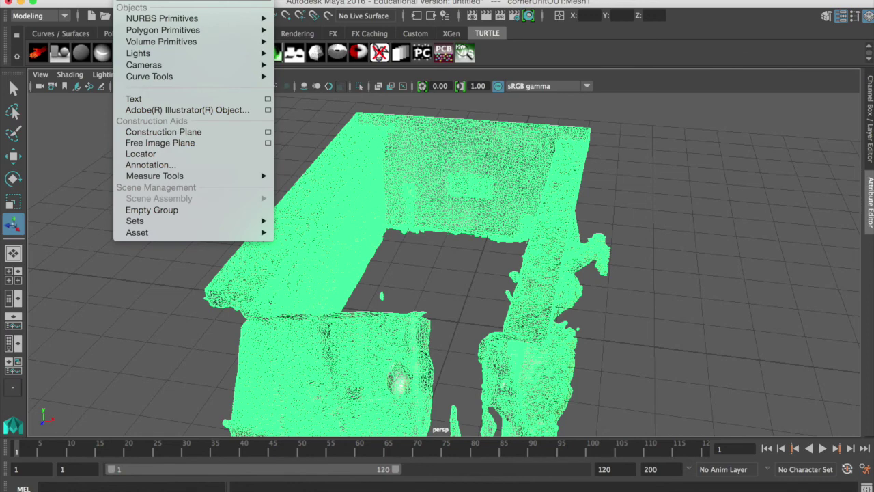
# - Create a polygon cube and scale it into a wide, flat box covering the building
pyautogui.moveTo(176, 30)
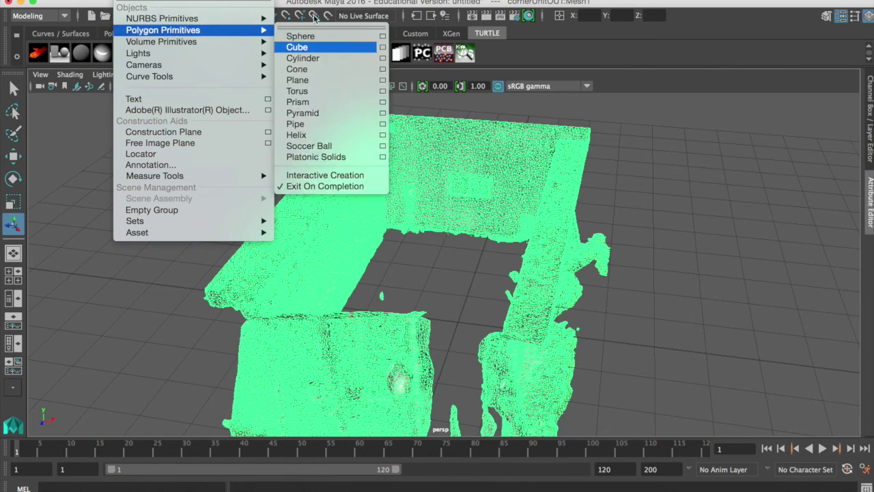
pyautogui.click(327, 47)
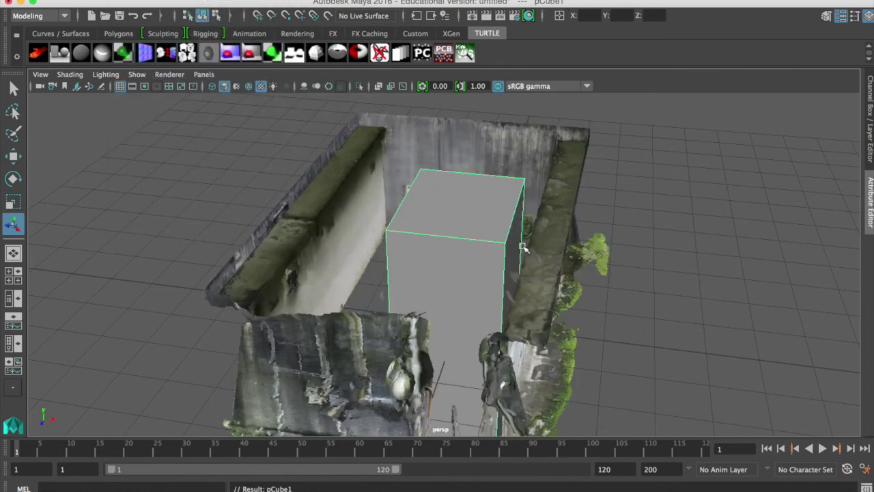
pyautogui.press('r')
pyautogui.moveTo(459, 276); pyautogui.dragTo(459, 312)
pyautogui.moveTo(483, 319); pyautogui.dragTo(642, 288, button='middle')
pyautogui.moveTo(459, 276); pyautogui.dragTo(458, 309)
# - Enlarge the slab and make it thinner in the maximized front view
pyautogui.press('space')
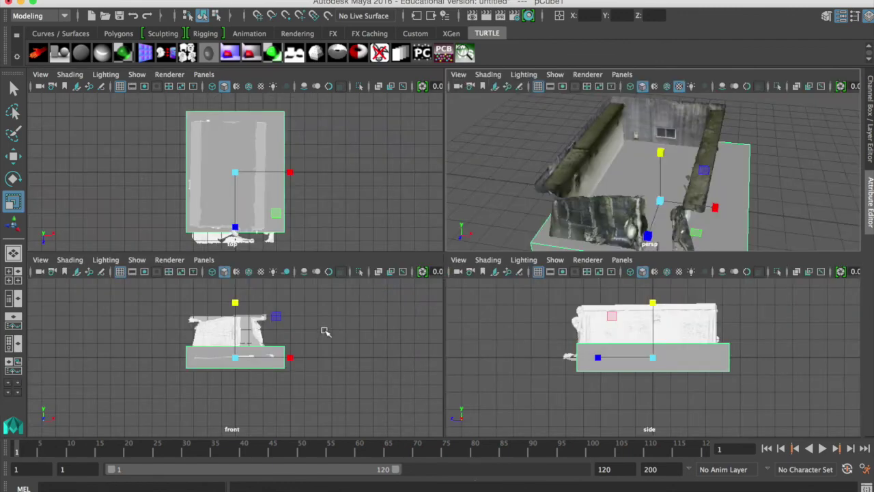
pyautogui.press('space')
pyautogui.keyDown('alt'); pyautogui.moveTo(252, 293); pyautogui.dragTo(675, 332, button='right'); pyautogui.keyUp('alt')
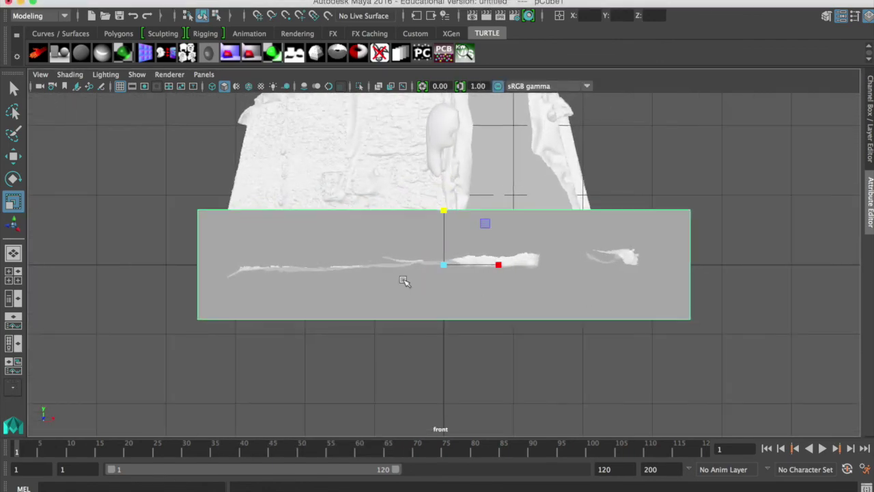
pyautogui.moveTo(444, 266); pyautogui.dragTo(445, 264)
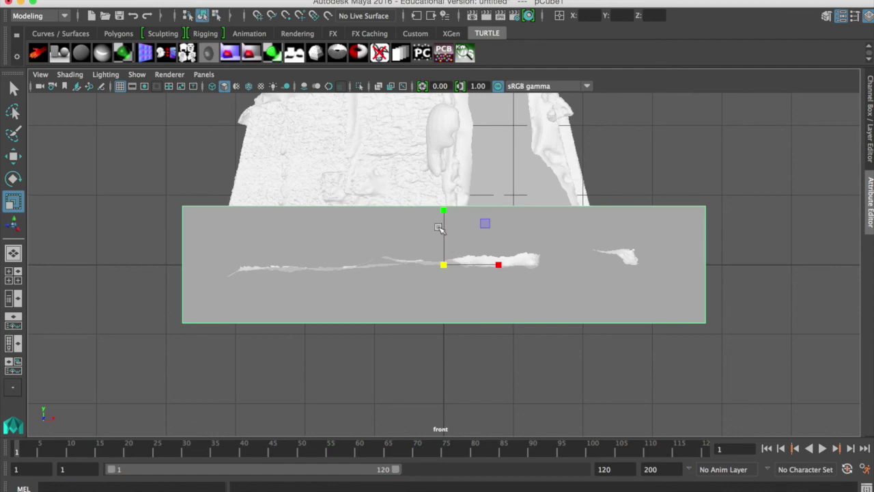
pyautogui.moveTo(443, 228)
pyautogui.mouseDown()
pyautogui.moveTo(444, 209)
pyautogui.moveTo(445, 273)
pyautogui.moveTo(445, 236)
pyautogui.mouseUp()
# - Lower the slab so its top meets the base of the scanned walls
pyautogui.press('w')
pyautogui.press('space')
pyautogui.press('space')
pyautogui.keyDown('alt'); pyautogui.moveTo(478, 287); pyautogui.dragTo(639, 270); pyautogui.keyUp('alt')
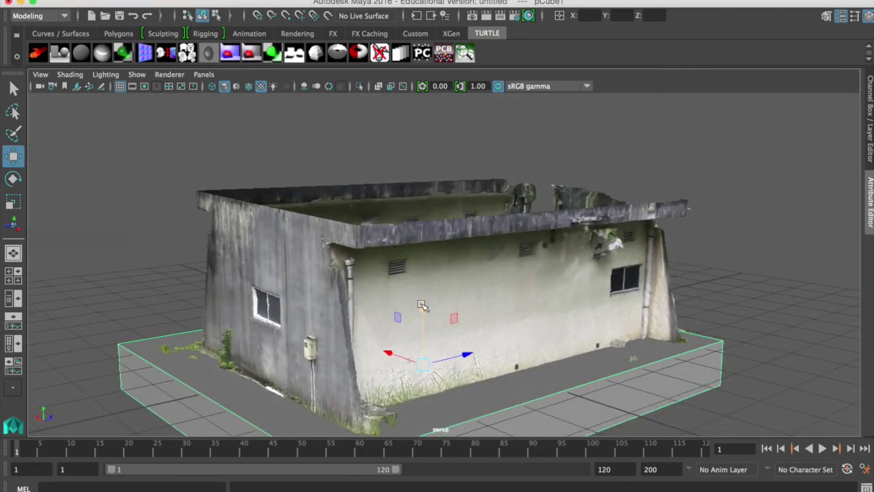
pyautogui.moveTo(424, 305)
pyautogui.mouseDown()
pyautogui.moveTo(421, 315)
pyautogui.moveTo(422, 305)
pyautogui.mouseUp()
pyautogui.keyDown('alt'); pyautogui.moveTo(232, 307); pyautogui.dragTo(387, 309); pyautogui.keyUp('alt')
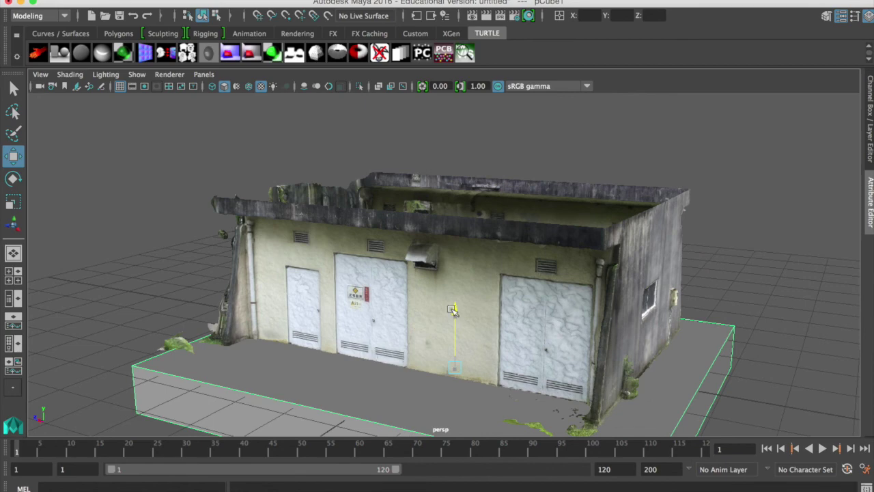
pyautogui.keyDown('alt'); pyautogui.moveTo(437, 318); pyautogui.dragTo(348, 337); pyautogui.keyUp('alt')
# - Select the building then the slab and apply Booleans > Difference, leaving cornerUnitOUT:Mesh2
pyautogui.click(346, 336)
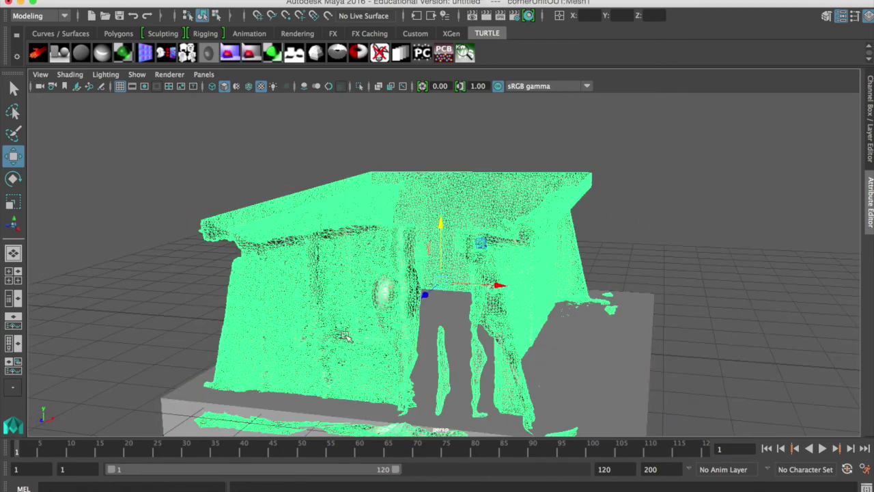
pyautogui.click(596, 374)
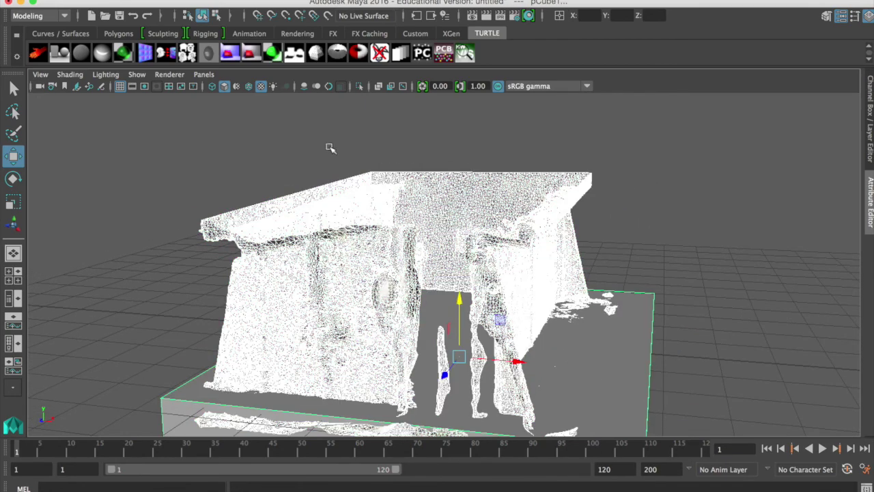
pyautogui.click(341, 0)
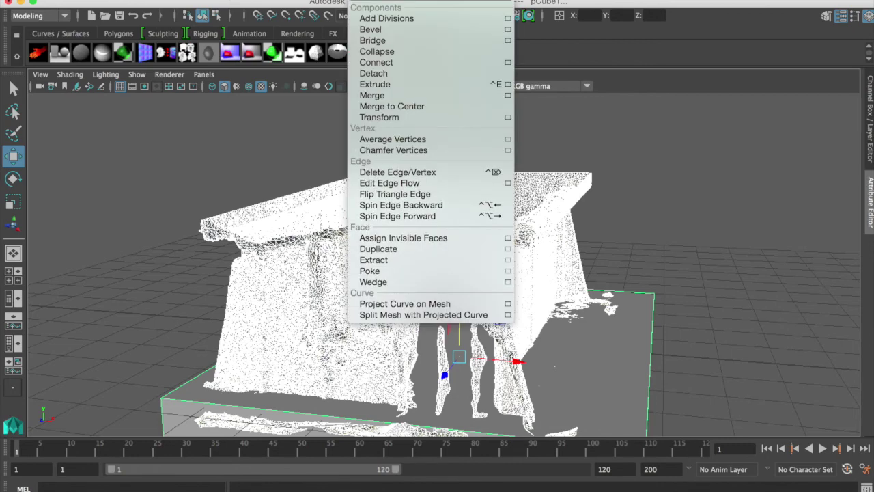
pyautogui.moveTo(362, 19)
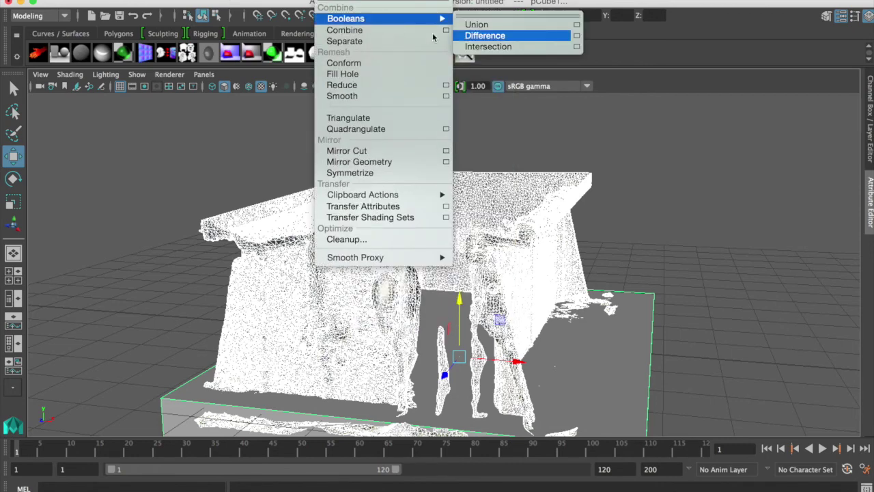
pyautogui.click(481, 35)
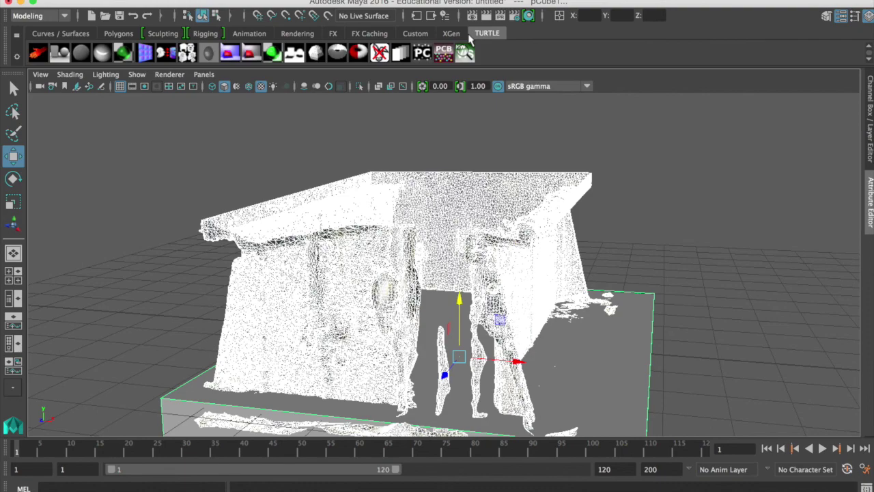
pyautogui.press('g')
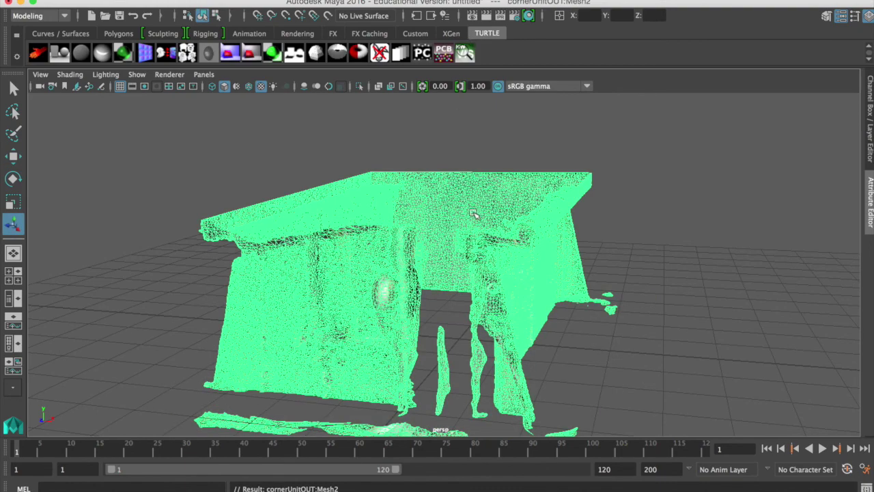
pyautogui.keyDown('alt'); pyautogui.moveTo(475, 213); pyautogui.dragTo(426, 267); pyautogui.keyUp('alt')
# - In face mode, delete the lower-left ground strip and the small lower-right fragment
pyautogui.rightClick(341, 362)
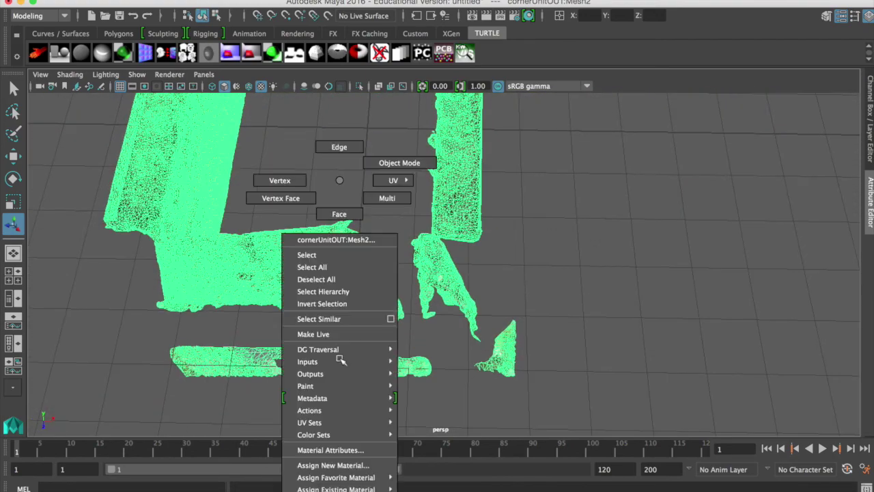
pyautogui.click(339, 214)
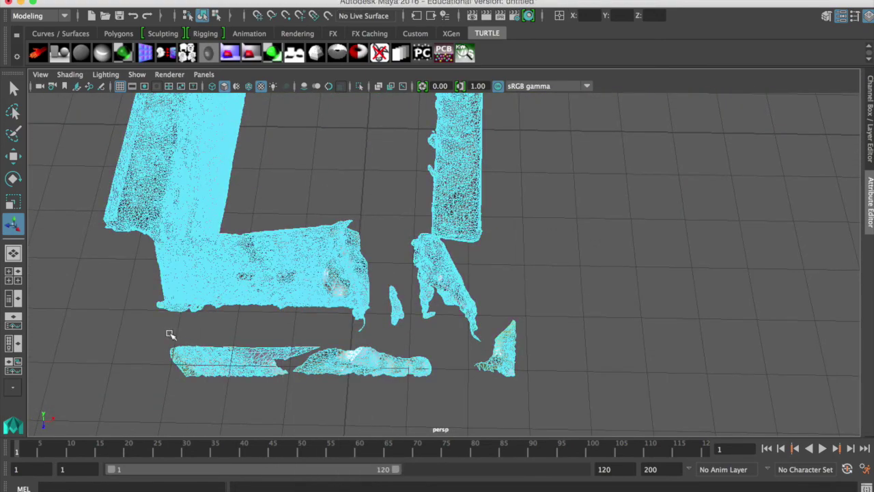
pyautogui.moveTo(167, 333); pyautogui.dragTo(437, 404)
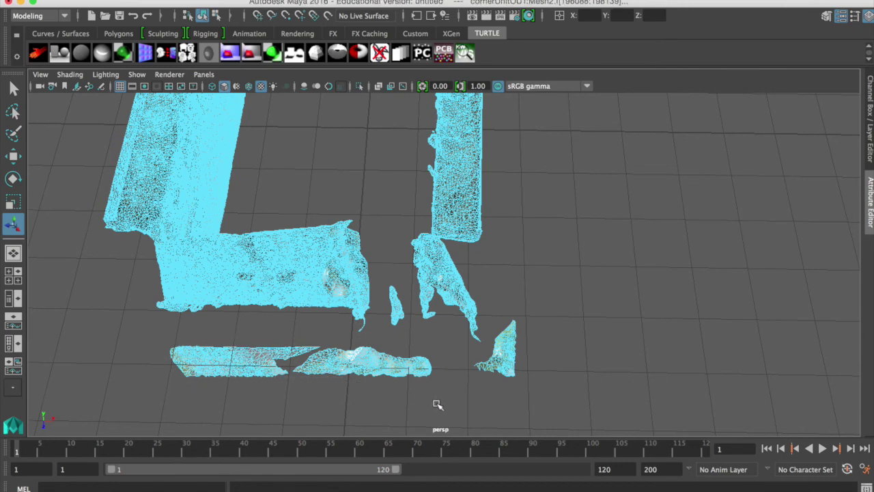
pyautogui.press('Delete')
pyautogui.moveTo(486, 315); pyautogui.dragTo(551, 408)
pyautogui.press('Delete')
pyautogui.moveTo(458, 351); pyautogui.dragTo(516, 404)
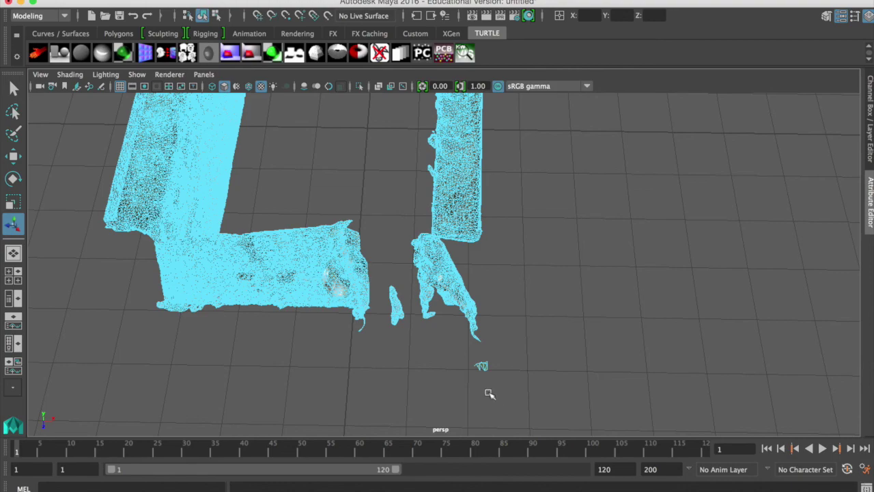
pyautogui.press('Delete')
# - Delete more stray face clusters found while tumbling around the mesh
pyautogui.keyDown('alt'); pyautogui.moveTo(544, 352); pyautogui.dragTo(355, 324); pyautogui.keyUp('alt')
pyautogui.moveTo(395, 293); pyautogui.dragTo(578, 387)
pyautogui.press('Delete')
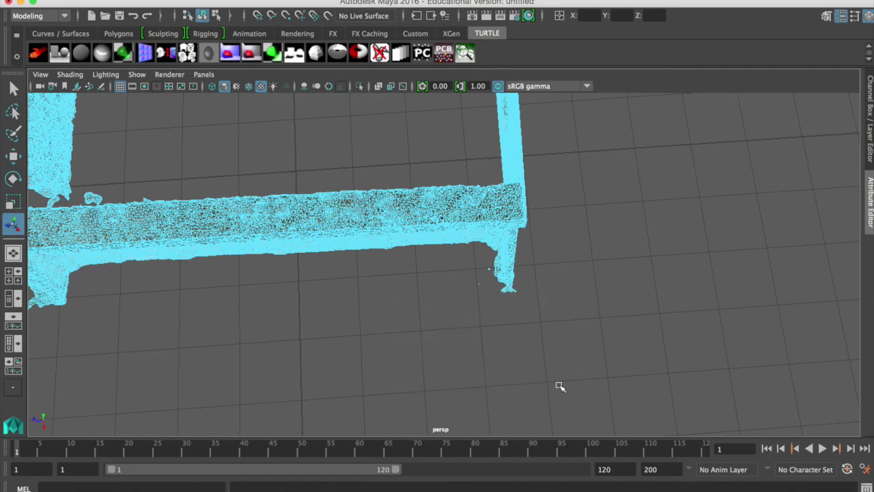
pyautogui.moveTo(573, 353)
pyautogui.keyDown('alt'); pyautogui.mouseDown()
pyautogui.moveTo(556, 347)
pyautogui.moveTo(572, 344)
pyautogui.mouseUp(); pyautogui.keyUp('alt')
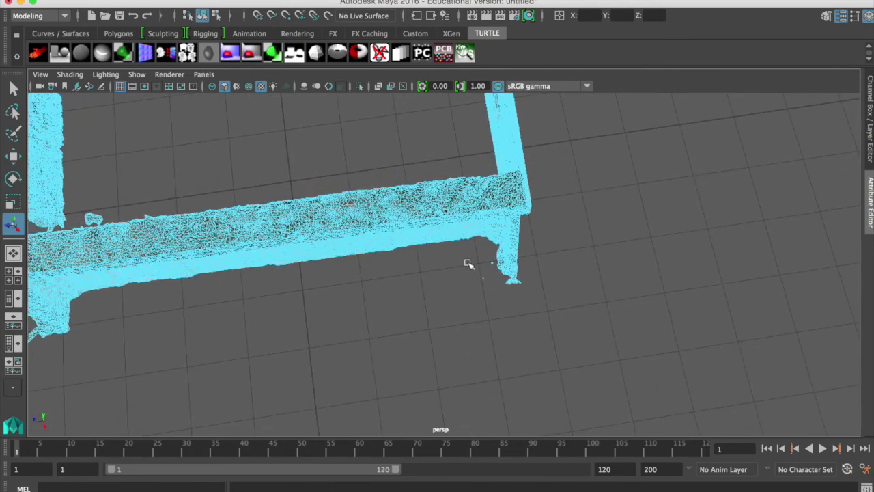
pyautogui.moveTo(473, 254); pyautogui.dragTo(409, 301)
pyautogui.press('Delete')
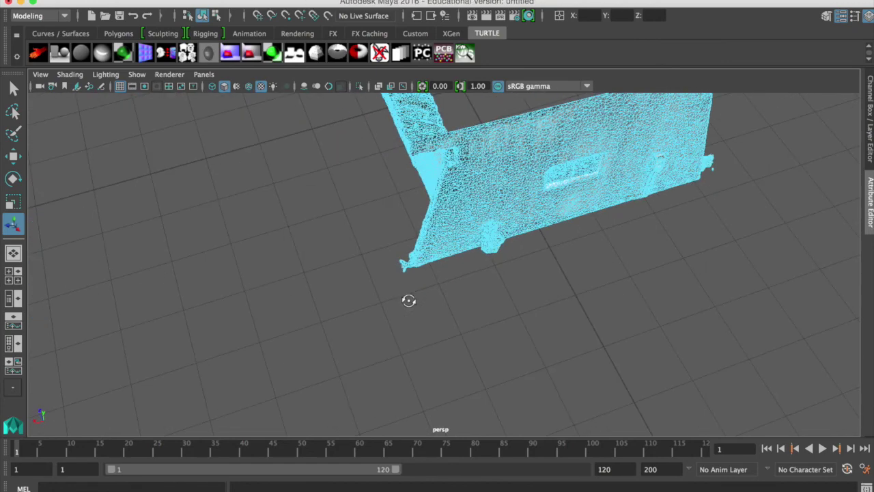
# - Remove another small floating fragment and inspect the mesh from several sides
pyautogui.keyDown('alt'); pyautogui.moveTo(567, 232); pyautogui.dragTo(426, 266); pyautogui.keyUp('alt')
pyautogui.scroll(2, 490, 323)
pyautogui.scroll(2, 439, 319)
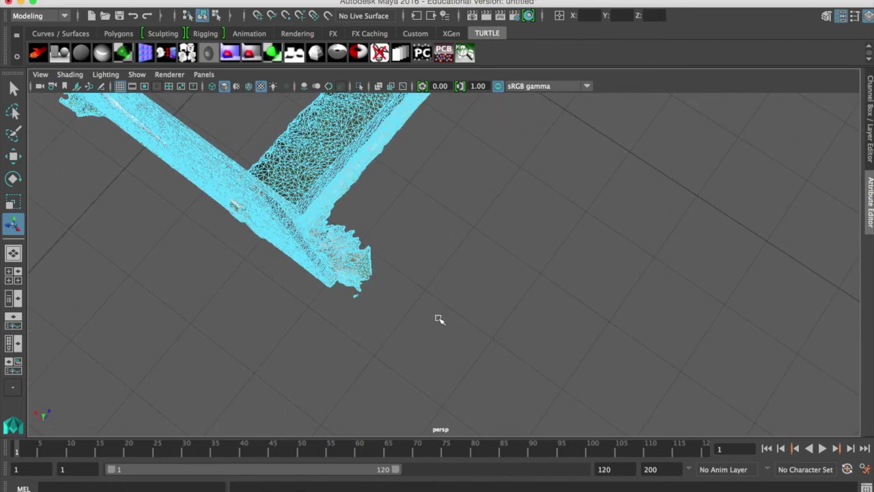
pyautogui.click(357, 298)
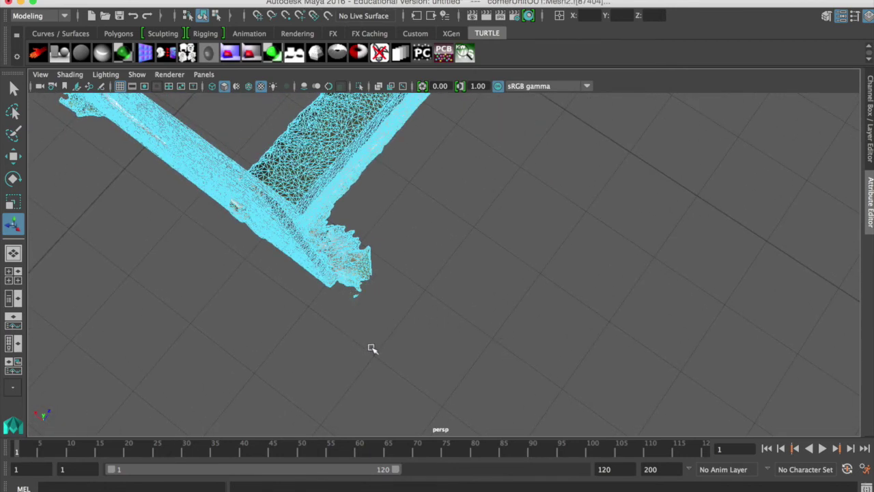
pyautogui.click(447, 282)
pyautogui.keyDown('alt'); pyautogui.moveTo(487, 304); pyautogui.dragTo(296, 373); pyautogui.keyUp('alt')
pyautogui.moveTo(336, 274); pyautogui.dragTo(391, 328)
pyautogui.press('Delete')
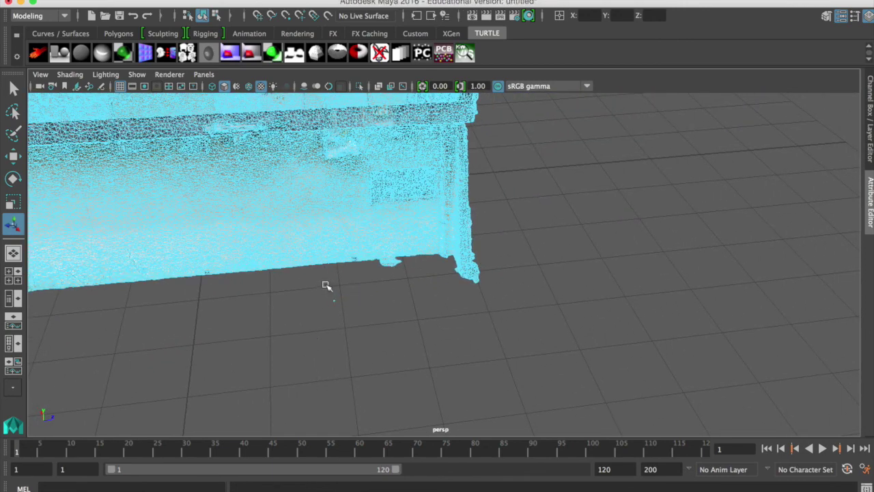
pyautogui.keyDown('alt'); pyautogui.moveTo(460, 352); pyautogui.dragTo(384, 343); pyautogui.keyUp('alt')
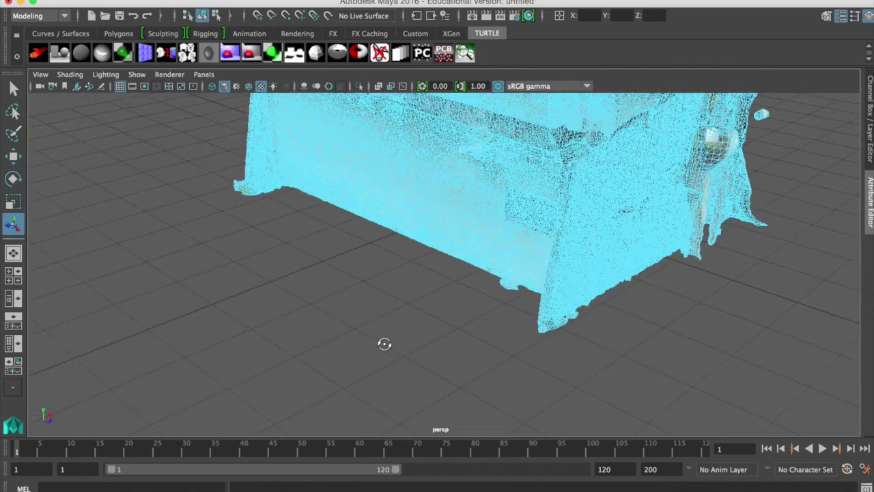
pyautogui.keyDown('alt'); pyautogui.moveTo(556, 304); pyautogui.dragTo(322, 380); pyautogui.keyUp('alt')
pyautogui.keyDown('alt'); pyautogui.moveTo(580, 272); pyautogui.dragTo(363, 313); pyautogui.keyUp('alt')
# - Delete the last fragment, return to object mode, and tumble around the finished wall shell
pyautogui.press('Delete')
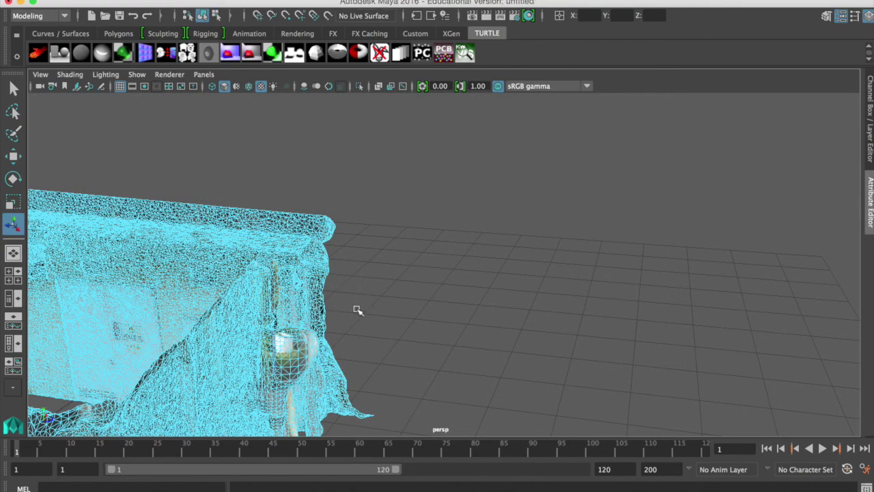
pyautogui.moveTo(307, 260); pyautogui.dragTo(344, 162, button='right')
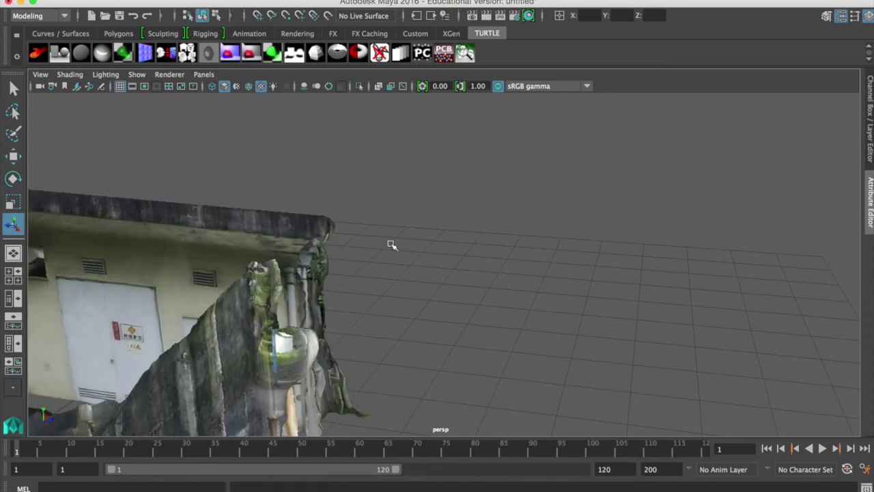
pyautogui.keyDown('alt'); pyautogui.moveTo(390, 243); pyautogui.dragTo(259, 280); pyautogui.keyUp('alt')
pyautogui.keyDown('alt'); pyautogui.moveTo(484, 305); pyautogui.dragTo(355, 320); pyautogui.keyUp('alt')
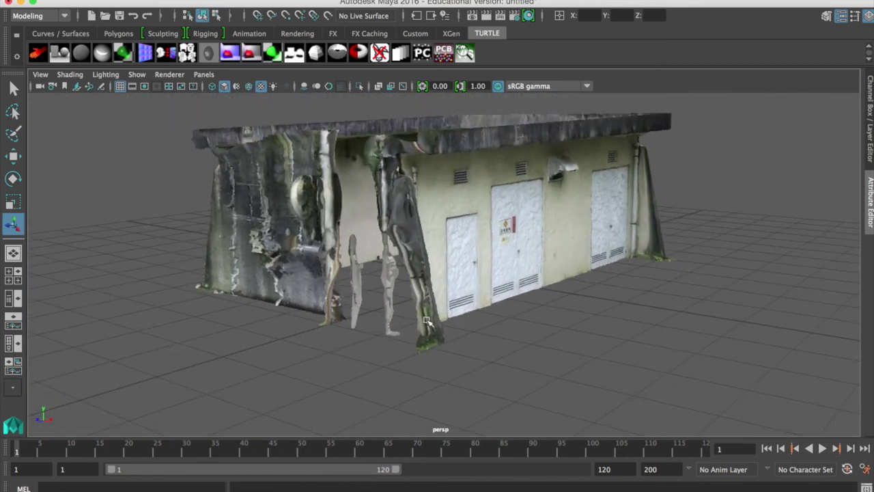
pyautogui.keyDown('alt'); pyautogui.moveTo(425, 321); pyautogui.dragTo(431, 295); pyautogui.keyUp('alt')
pyautogui.keyDown('alt'); pyautogui.moveTo(459, 290); pyautogui.dragTo(304, 253, button='middle'); pyautogui.keyUp('alt')
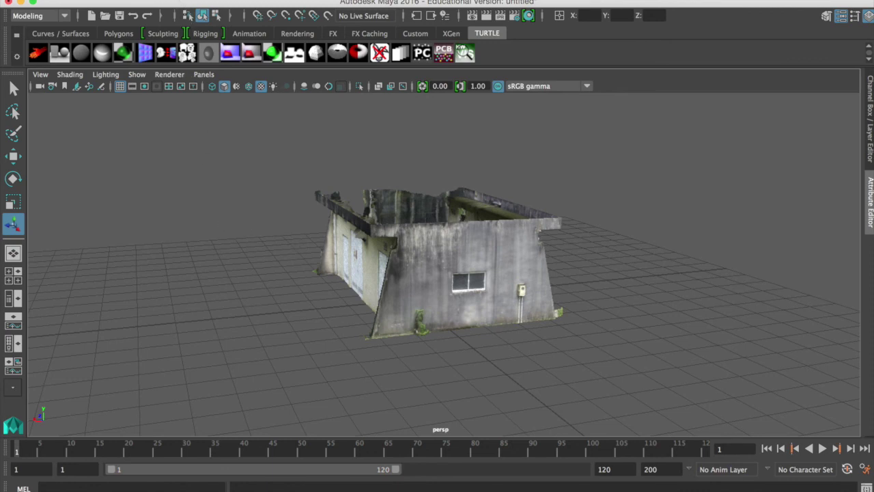
pyautogui.click(130, 0)
# - Create a new polygon cube and scale it flat into a thin slab
pyautogui.moveTo(163, 30)
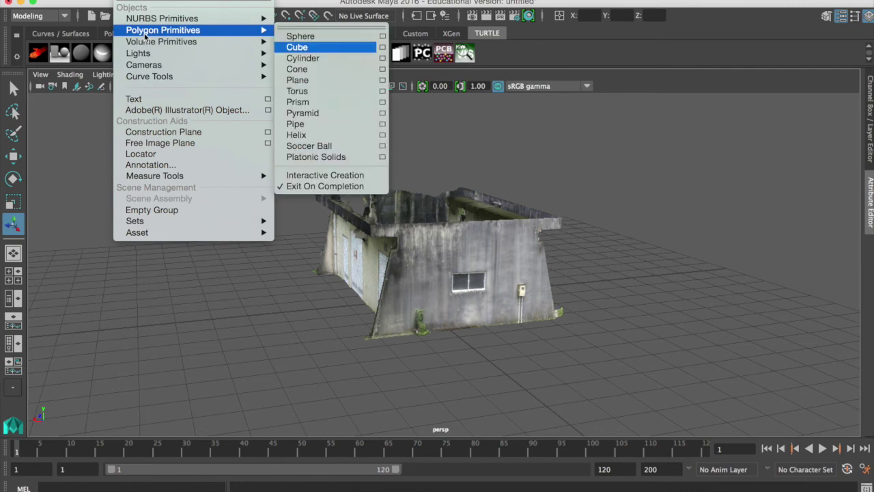
pyautogui.click(318, 47)
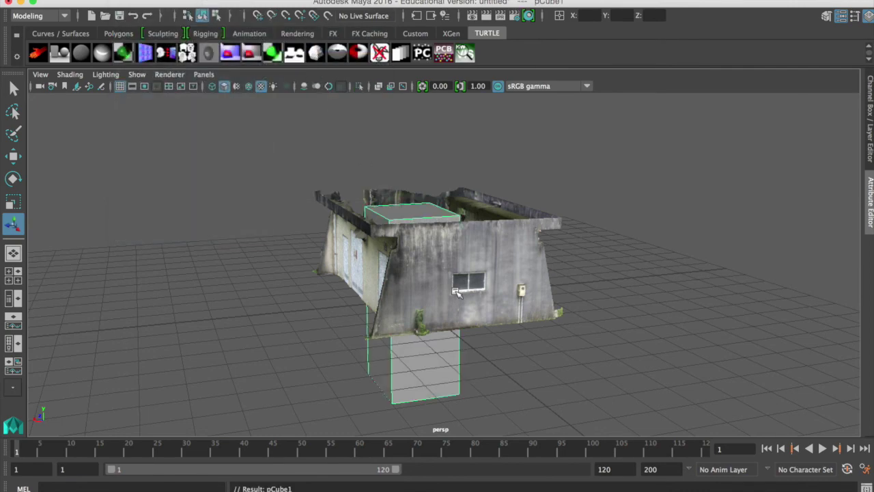
pyautogui.press('r')
pyautogui.moveTo(414, 250); pyautogui.dragTo(519, 280)
pyautogui.press('space')
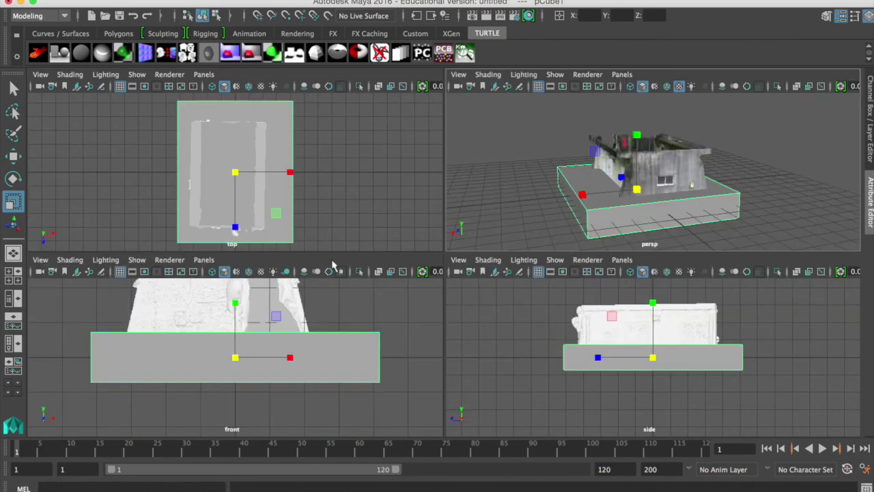
pyautogui.press('space')
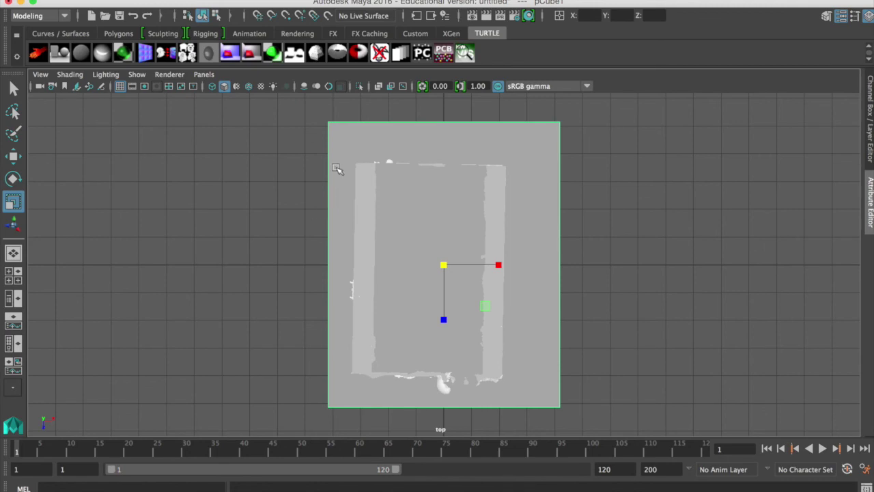
# - In wireframe top view, move the slab's top vertices in to meet the building's edge
pyautogui.rightClick(353, 129)
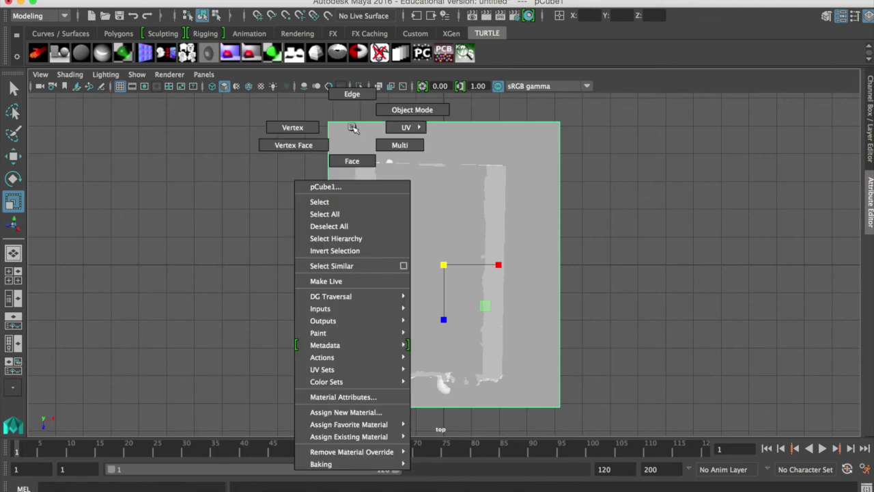
pyautogui.moveTo(353, 128); pyautogui.dragTo(299, 125, button='right')
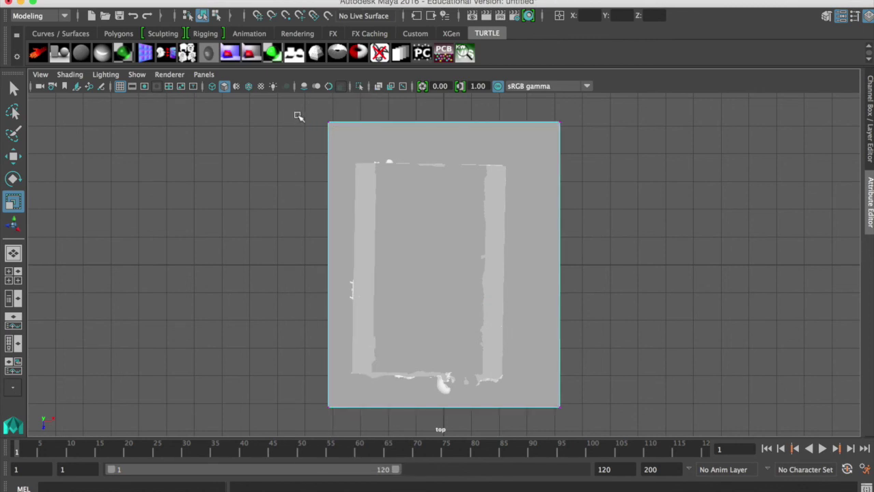
pyautogui.press('4')
pyautogui.moveTo(299, 104); pyautogui.dragTo(593, 144)
pyautogui.press('w')
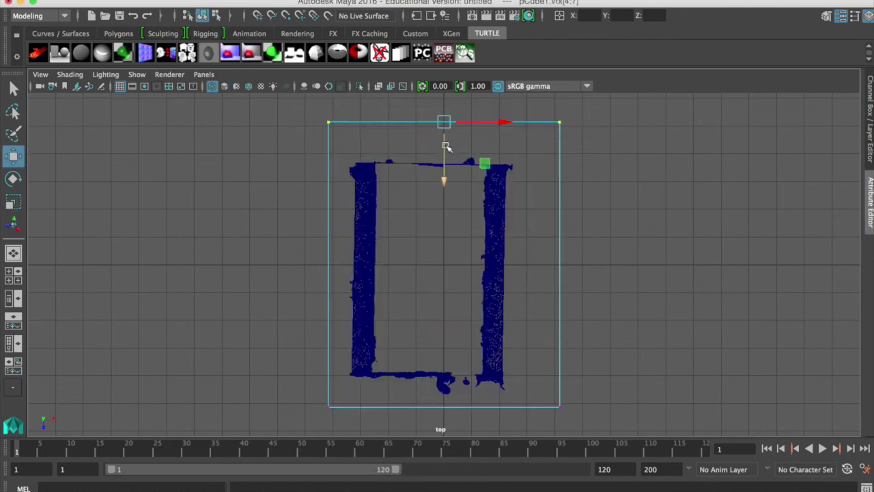
pyautogui.moveTo(445, 146); pyautogui.dragTo(446, 179)
pyautogui.moveTo(304, 140); pyautogui.dragTo(293, 246)
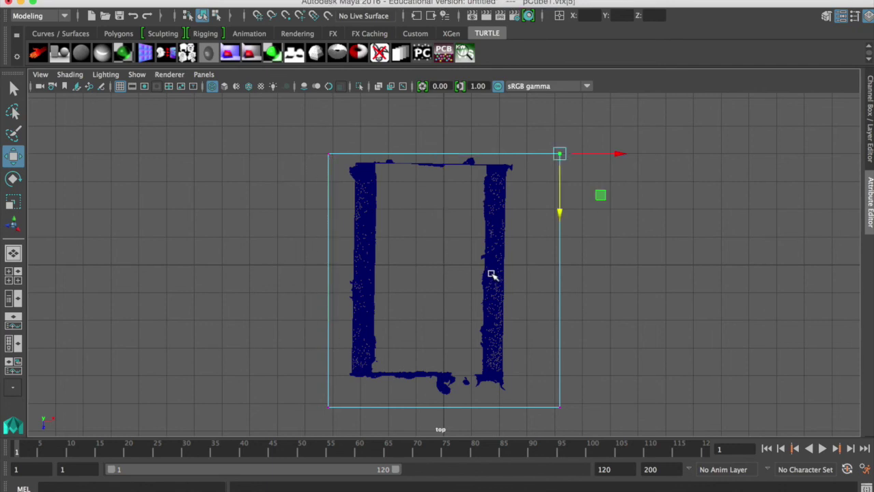
pyautogui.moveTo(490, 180); pyautogui.dragTo(575, 210, button='right')
pyautogui.click(593, 280)
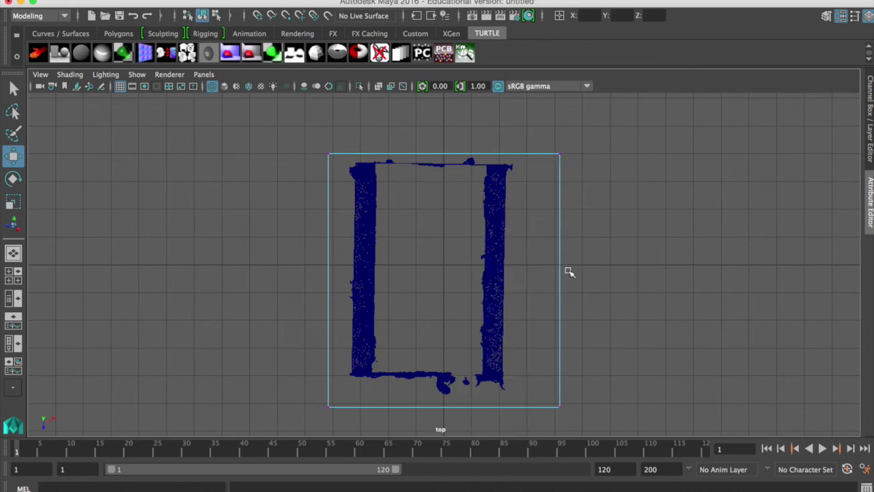
pyautogui.hotkey('ctrl', 'z')
# - Rotate the building mesh slightly to square it with the slab
pyautogui.press('space')
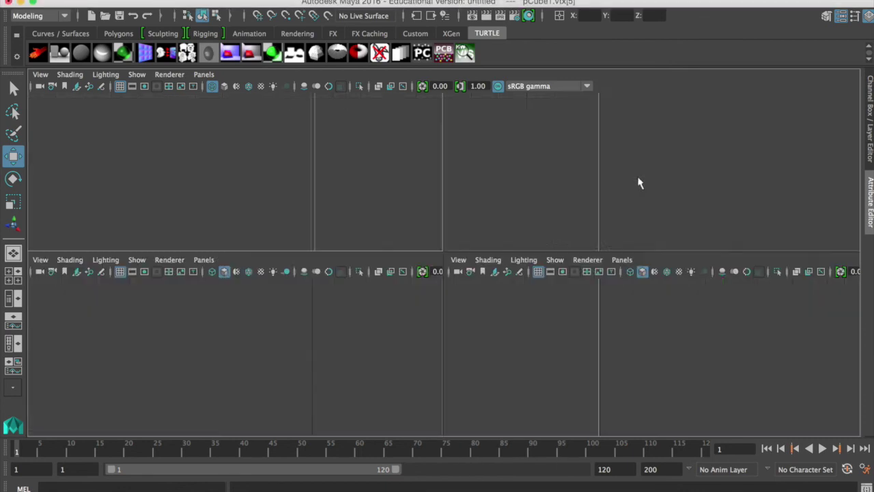
pyautogui.press('space')
pyautogui.click(536, 239)
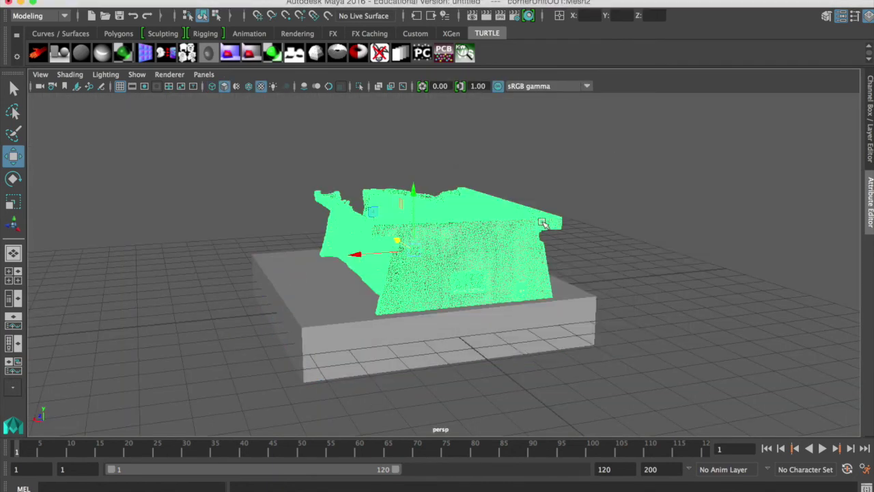
pyautogui.press('space')
pyautogui.press('space')
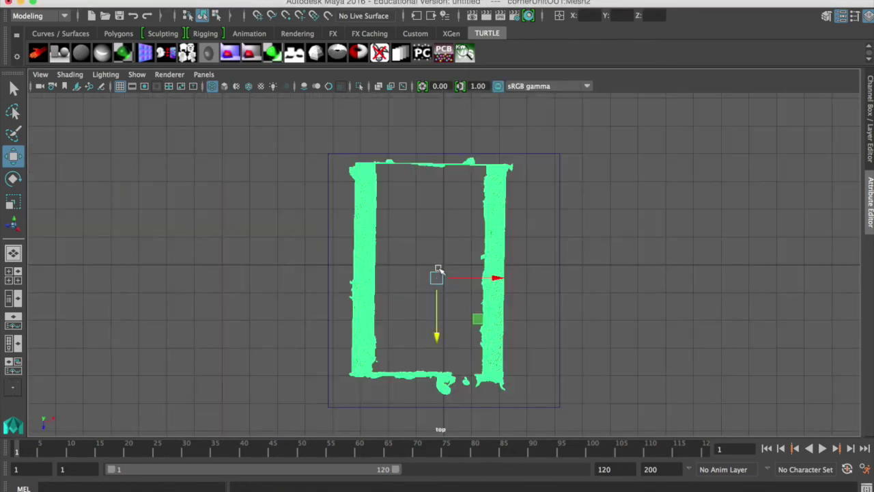
pyautogui.press('e')
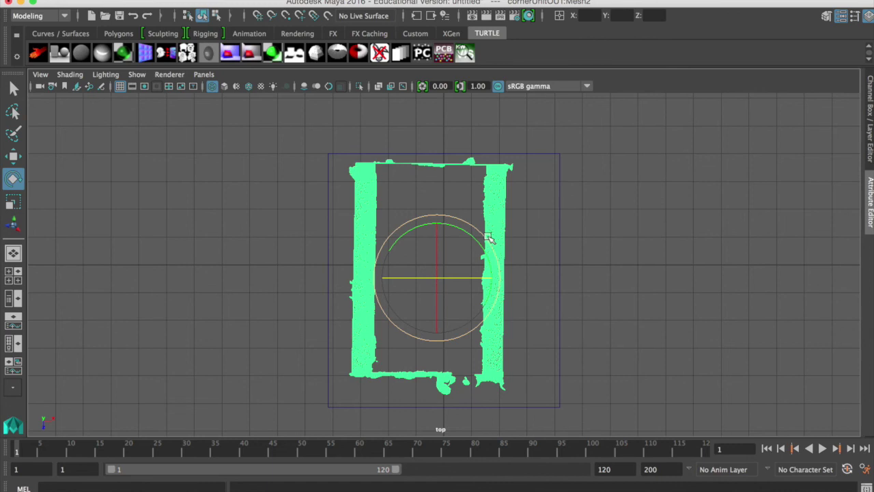
pyautogui.moveTo(488, 237); pyautogui.dragTo(489, 236)
# - Pull the slab's right, left and bottom edge vertices in to the building's footprint
pyautogui.moveTo(510, 147); pyautogui.dragTo(530, 177)
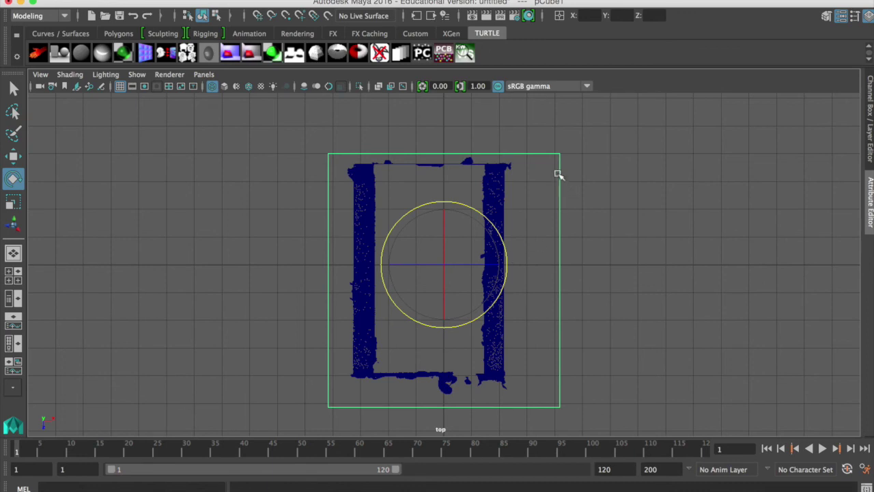
pyautogui.moveTo(558, 157); pyautogui.dragTo(502, 155, button='right')
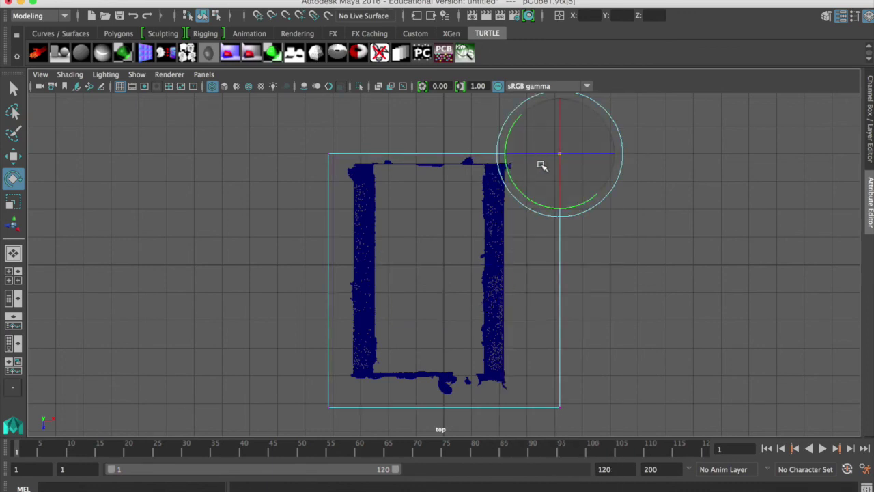
pyautogui.moveTo(435, 130); pyautogui.dragTo(610, 424)
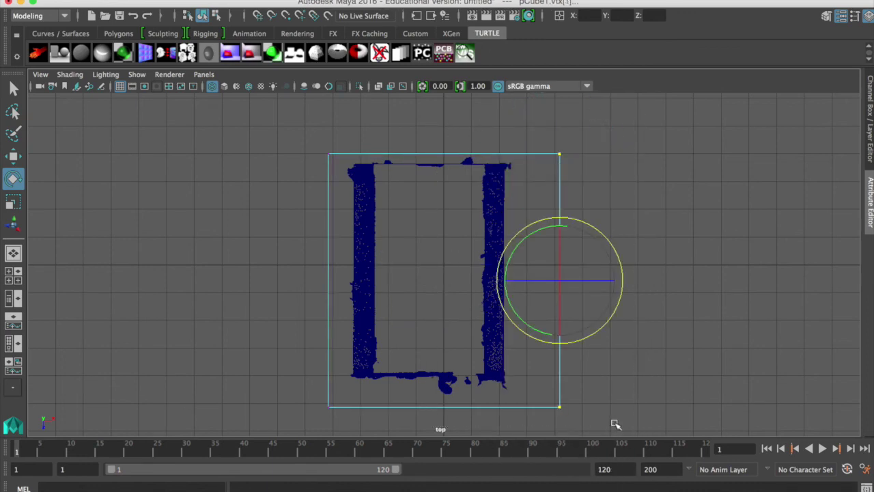
pyautogui.press('w')
pyautogui.moveTo(617, 282); pyautogui.dragTo(577, 285)
pyautogui.moveTo(285, 154); pyautogui.dragTo(347, 444)
pyautogui.moveTo(387, 283); pyautogui.dragTo(406, 280)
pyautogui.moveTo(298, 384); pyautogui.dragTo(530, 418)
pyautogui.moveTo(431, 423); pyautogui.dragTo(428, 416)
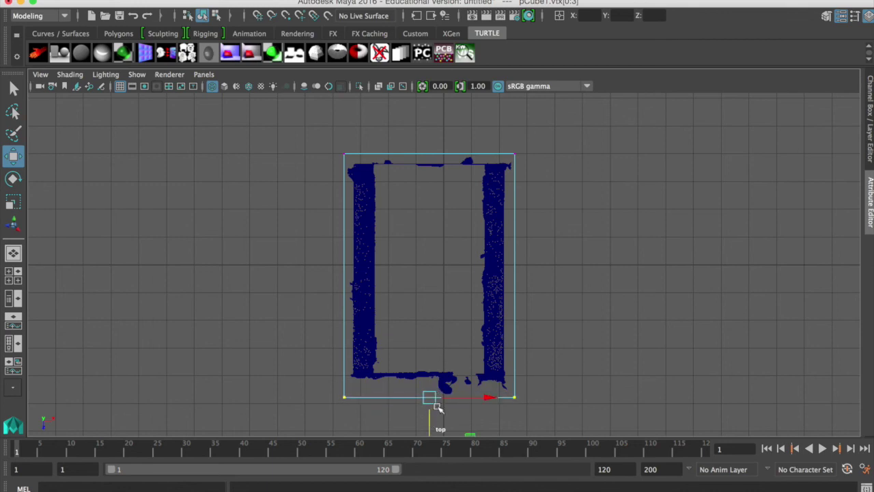
# - Scale the whole slab down into a thin base plate beneath the walls
pyautogui.press('space')
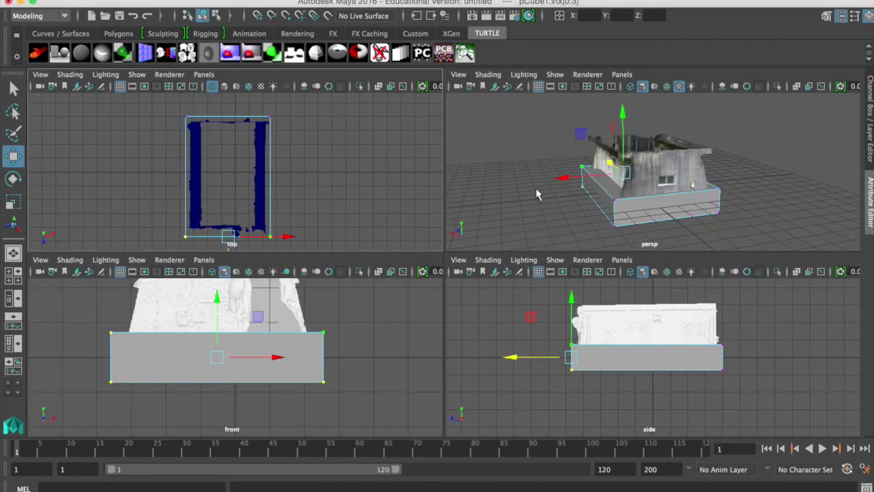
pyautogui.press('space')
pyautogui.moveTo(443, 181); pyautogui.dragTo(501, 162, button='right')
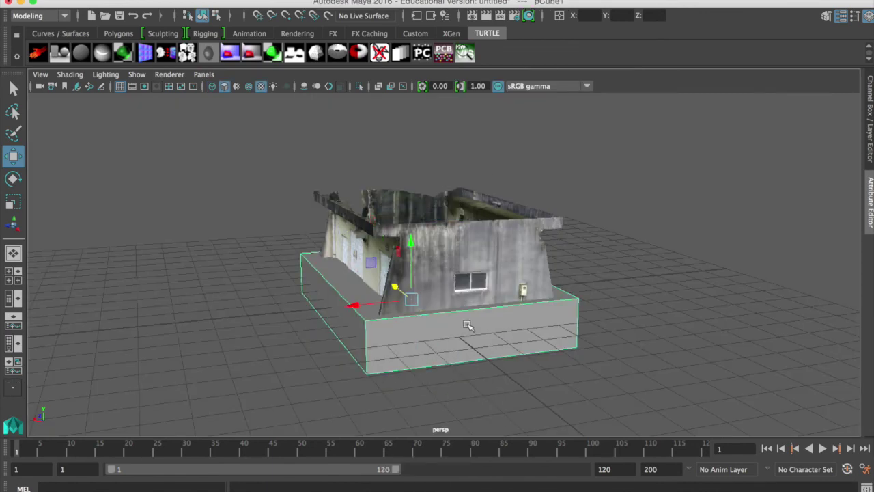
pyautogui.press('r')
pyautogui.moveTo(414, 252); pyautogui.dragTo(413, 295)
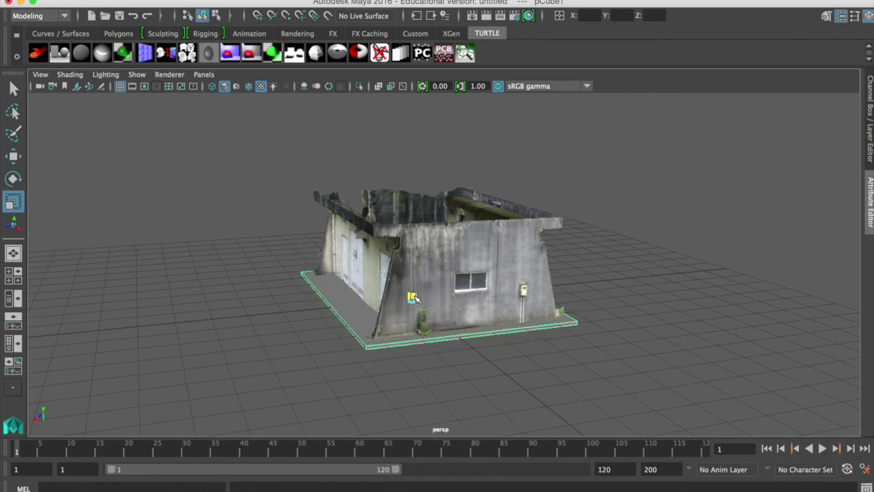
# - Duplicate the base plate and raise the copy above the building as a roof
pyautogui.press('w')
pyautogui.moveTo(413, 284)
pyautogui.mouseDown()
pyautogui.moveTo(413, 293)
pyautogui.moveTo(414, 284)
pyautogui.mouseUp()
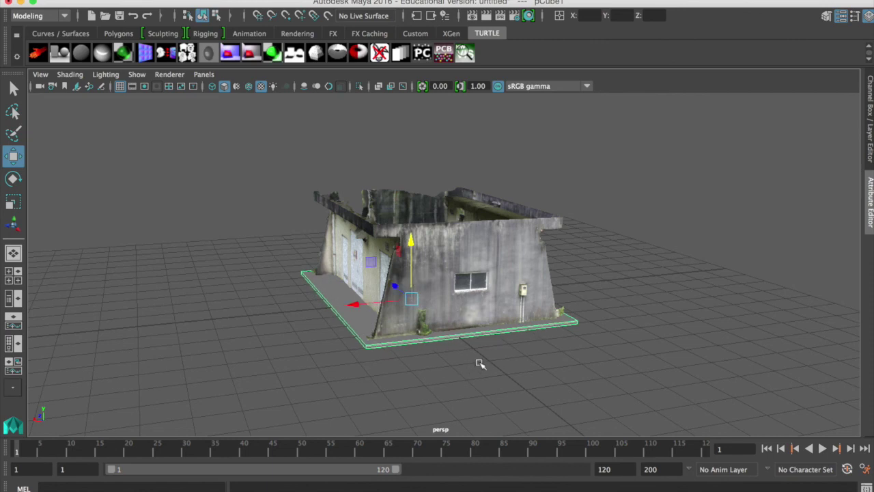
pyautogui.hotkey('ctrl', 'd')
pyautogui.moveTo(410, 249); pyautogui.dragTo(404, 145)
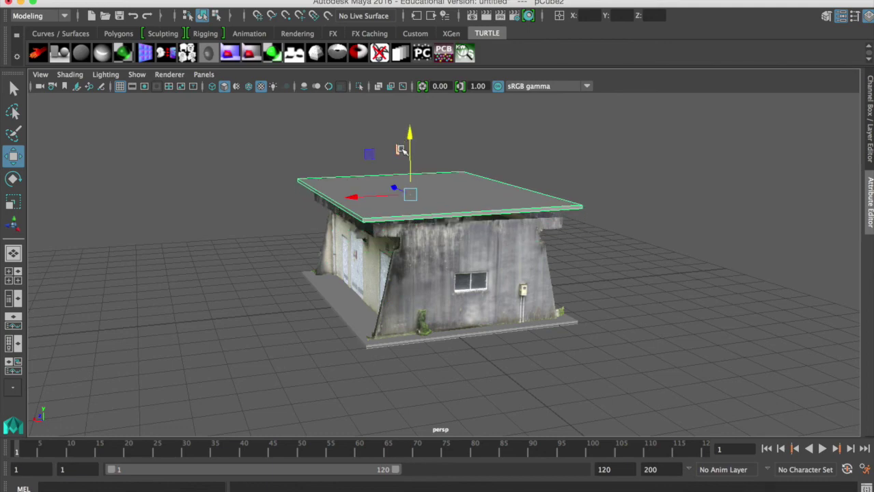
pyautogui.press('space')
pyautogui.press('space')
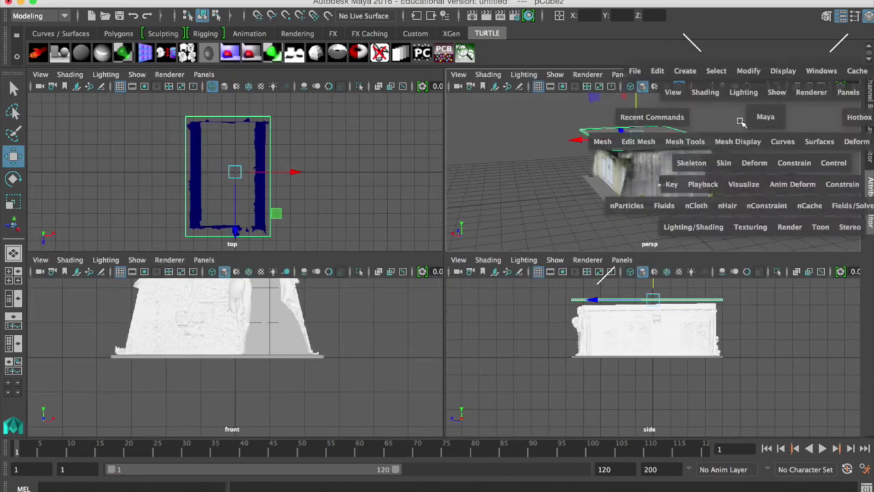
pyautogui.keyDown('alt'); pyautogui.moveTo(444, 277); pyautogui.dragTo(376, 263); pyautogui.keyUp('alt')
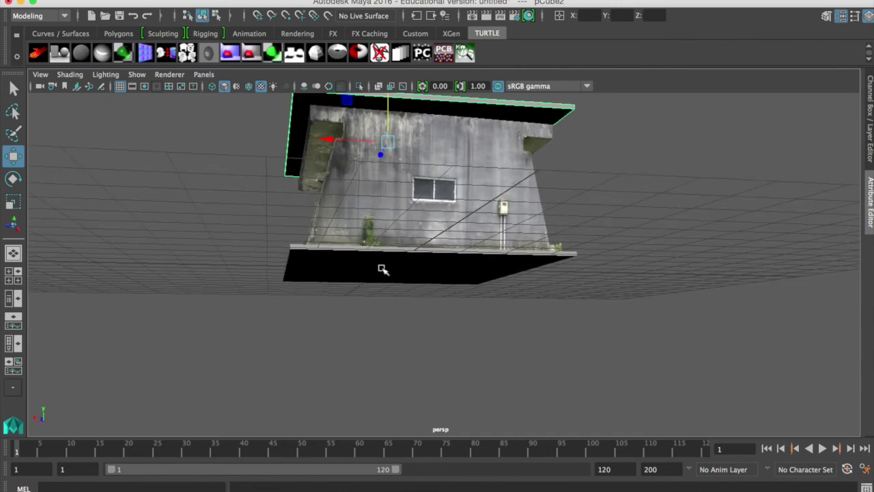
pyautogui.keyDown('alt'); pyautogui.moveTo(332, 251); pyautogui.dragTo(372, 257, button='right'); pyautogui.keyUp('alt')
pyautogui.keyDown('alt'); pyautogui.moveTo(376, 202); pyautogui.dragTo(394, 224); pyautogui.keyUp('alt')
# - In the side view, tilt the roof plate to match the wall tops and lower it onto them
pyautogui.press('space')
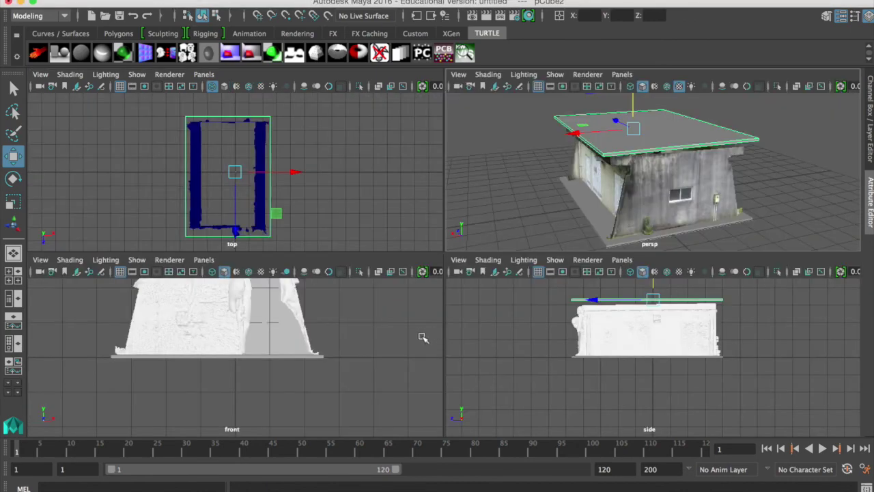
pyautogui.press('space')
pyautogui.keyDown('alt'); pyautogui.moveTo(439, 267); pyautogui.dragTo(502, 283, button='right'); pyautogui.keyUp('alt')
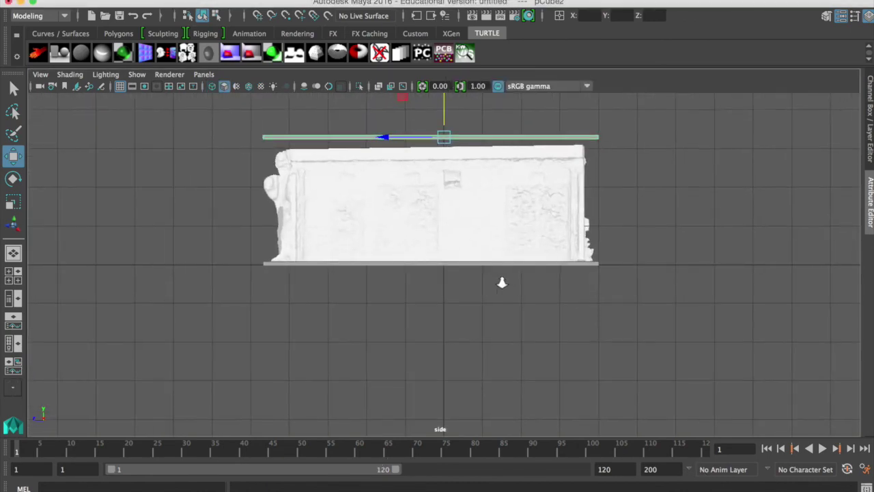
pyautogui.keyDown('alt'); pyautogui.moveTo(483, 214); pyautogui.dragTo(487, 291, button='middle'); pyautogui.keyUp('alt')
pyautogui.press('r')
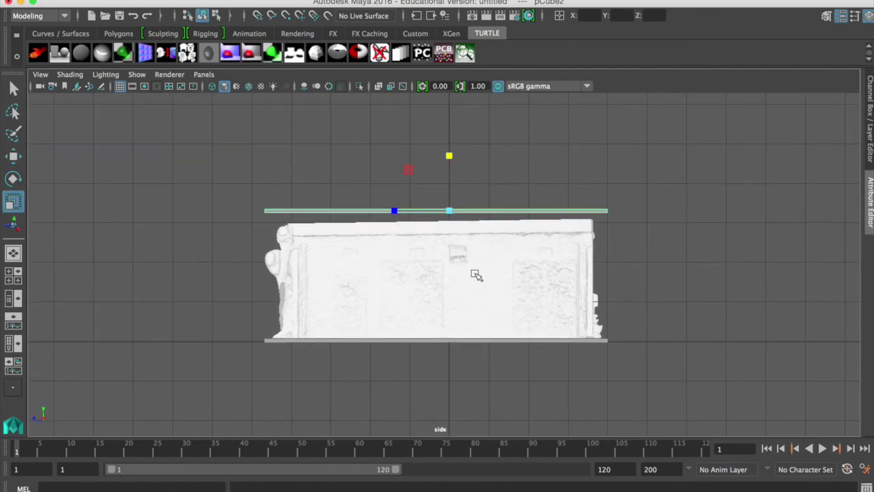
pyautogui.press('e')
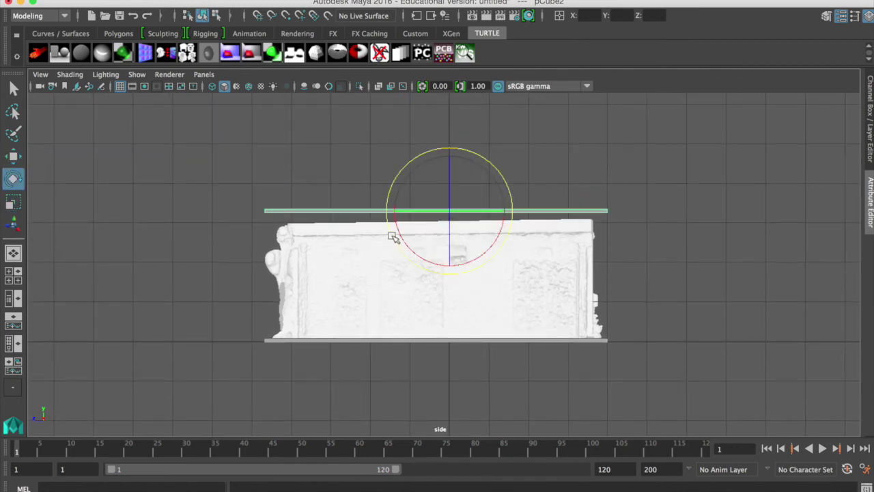
pyautogui.click(393, 237)
pyautogui.click(385, 211)
pyautogui.moveTo(385, 211); pyautogui.dragTo(386, 213)
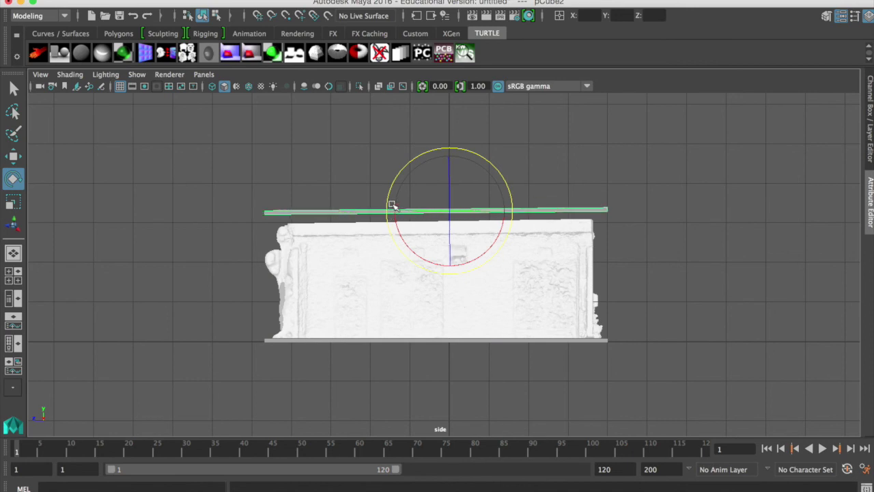
pyautogui.press('w')
pyautogui.moveTo(450, 151); pyautogui.dragTo(451, 161)
# - Check the roof's placement in the front and perspective views
pyautogui.press('space')
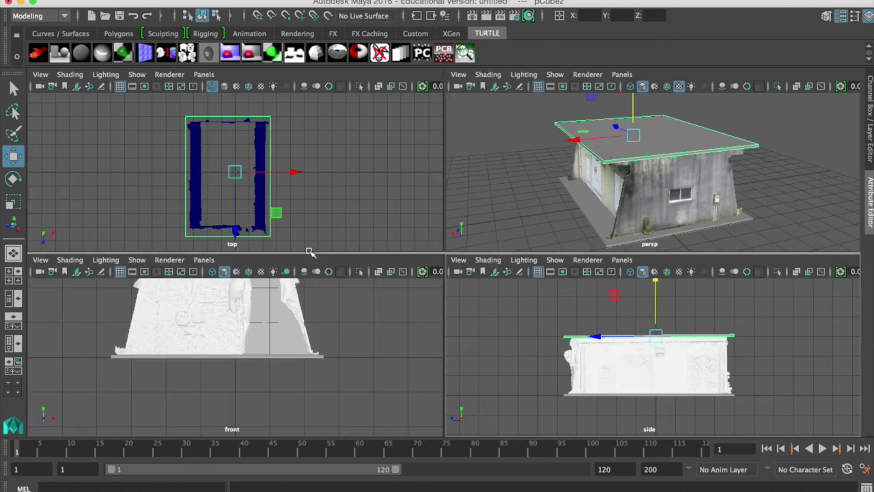
pyautogui.press('space')
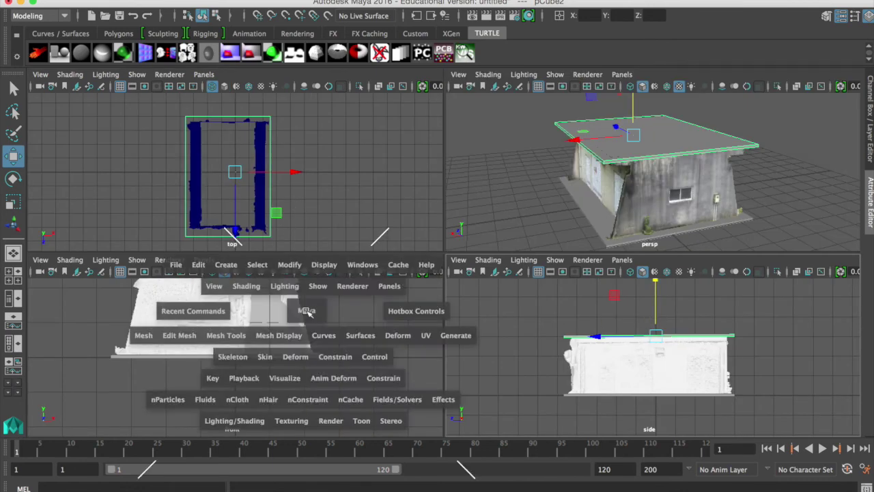
pyautogui.keyDown('alt'); pyautogui.moveTo(336, 248); pyautogui.dragTo(342, 328, button='middle'); pyautogui.keyUp('alt')
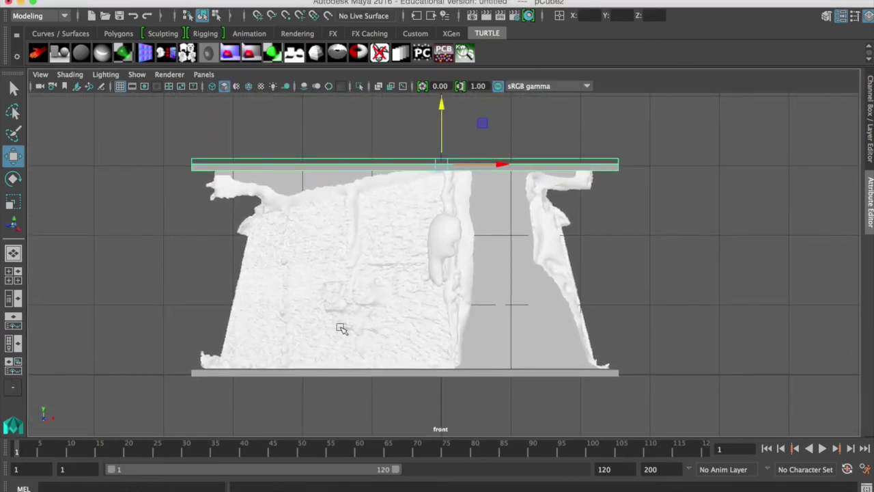
pyautogui.press('space')
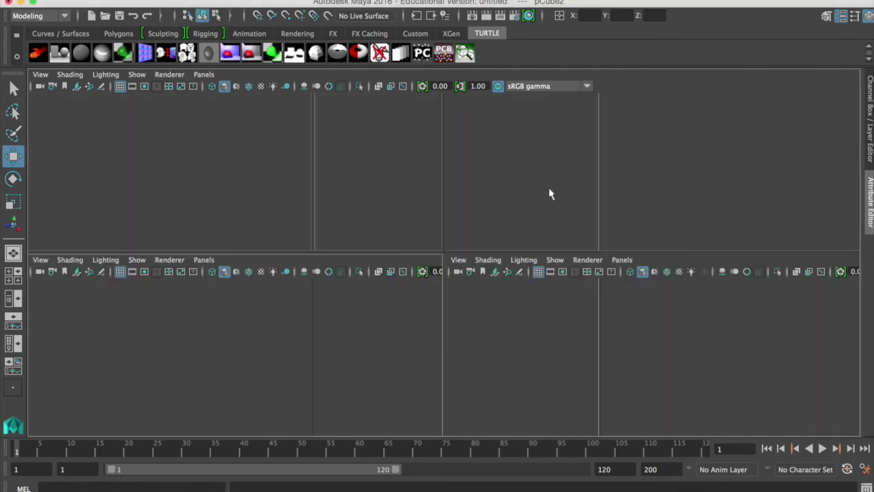
pyautogui.press('space')
pyautogui.keyDown('alt'); pyautogui.moveTo(466, 235); pyautogui.dragTo(403, 228); pyautogui.keyUp('alt')
# - Shrink the roof slab, shortening one axis then scaling it down uniformly
pyautogui.press('r')
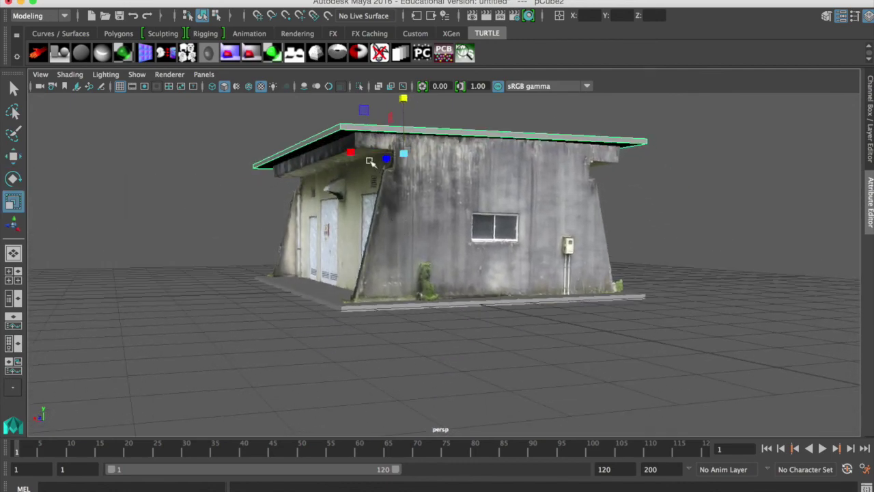
pyautogui.moveTo(352, 153); pyautogui.dragTo(358, 154)
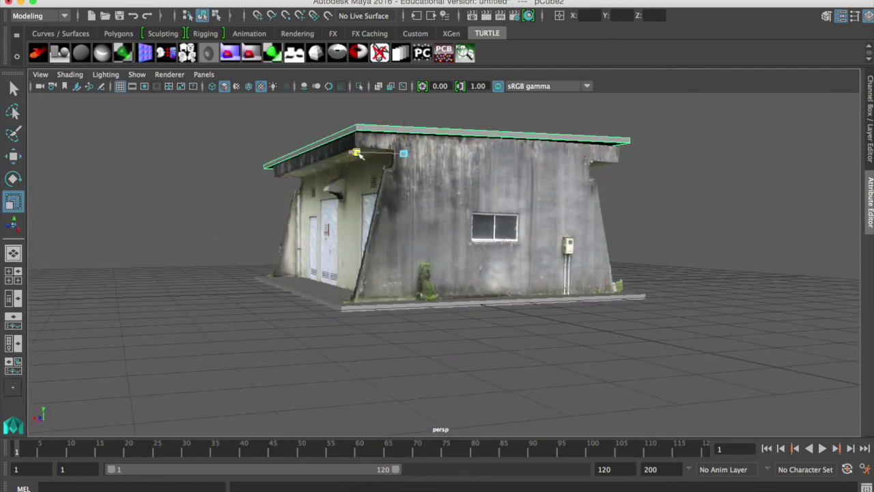
pyautogui.keyDown('alt'); pyautogui.moveTo(398, 177); pyautogui.dragTo(317, 172); pyautogui.keyUp('alt')
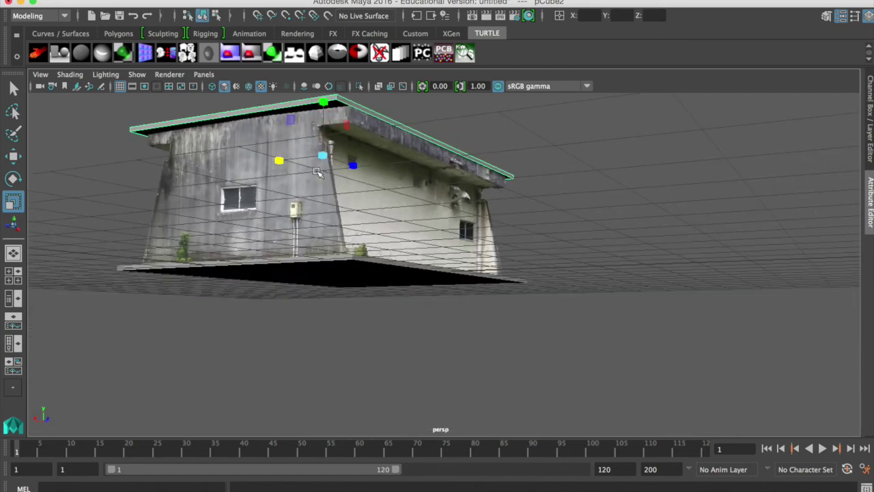
pyautogui.keyDown('alt'); pyautogui.moveTo(502, 177); pyautogui.dragTo(354, 166); pyautogui.keyUp('alt')
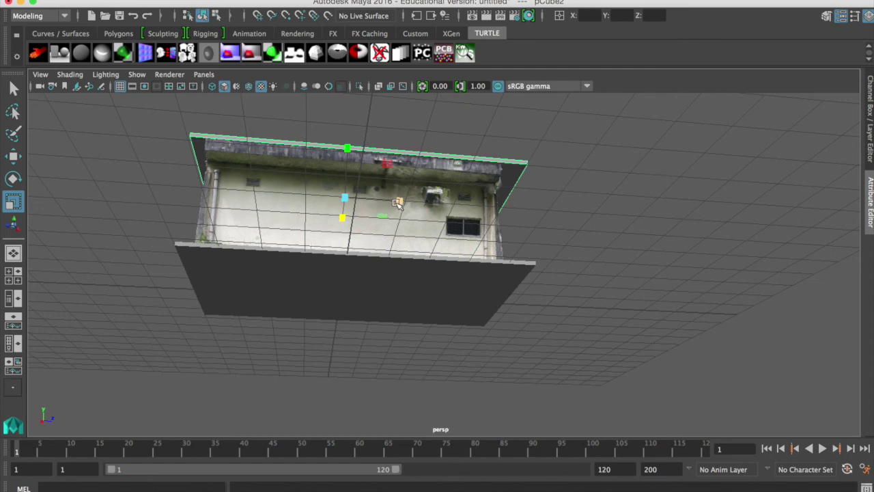
pyautogui.moveTo(398, 203); pyautogui.dragTo(389, 201)
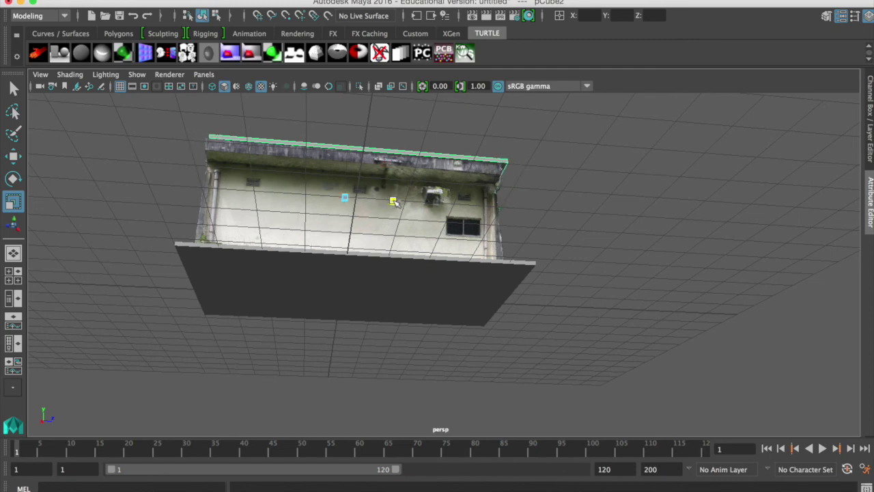
pyautogui.keyDown('alt'); pyautogui.moveTo(396, 200); pyautogui.dragTo(210, 238); pyautogui.keyUp('alt')
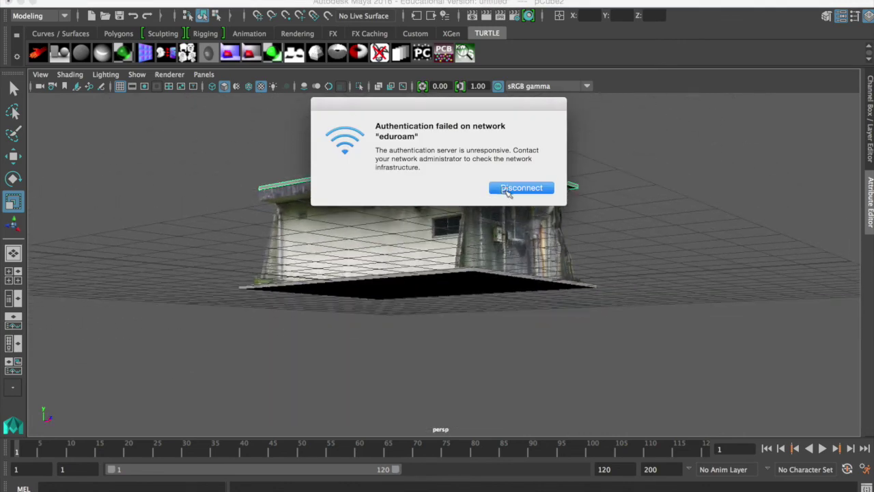
pyautogui.click(521, 188)
pyautogui.keyDown('alt'); pyautogui.moveTo(511, 190); pyautogui.dragTo(556, 234); pyautogui.keyUp('alt')
# - Tilt the roof to follow the wall tops and adjust its height to rest on them
pyautogui.press('e')
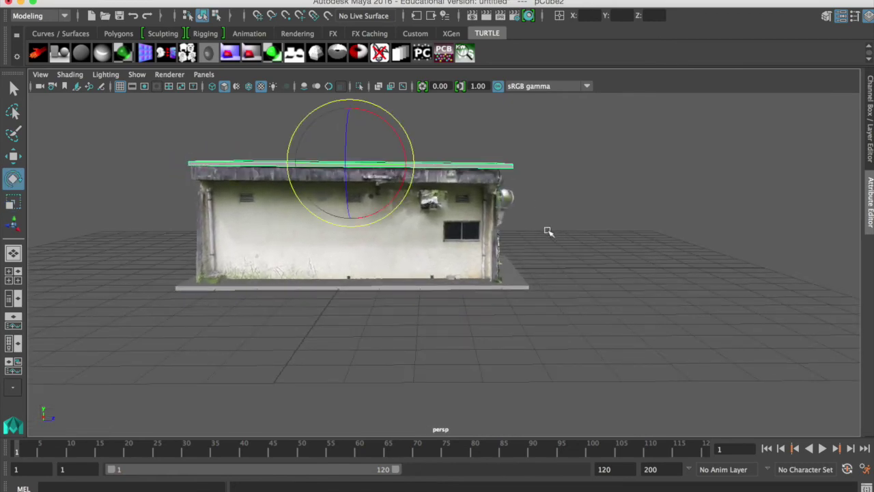
pyautogui.keyDown('alt'); pyautogui.moveTo(517, 200); pyautogui.dragTo(498, 197); pyautogui.keyUp('alt')
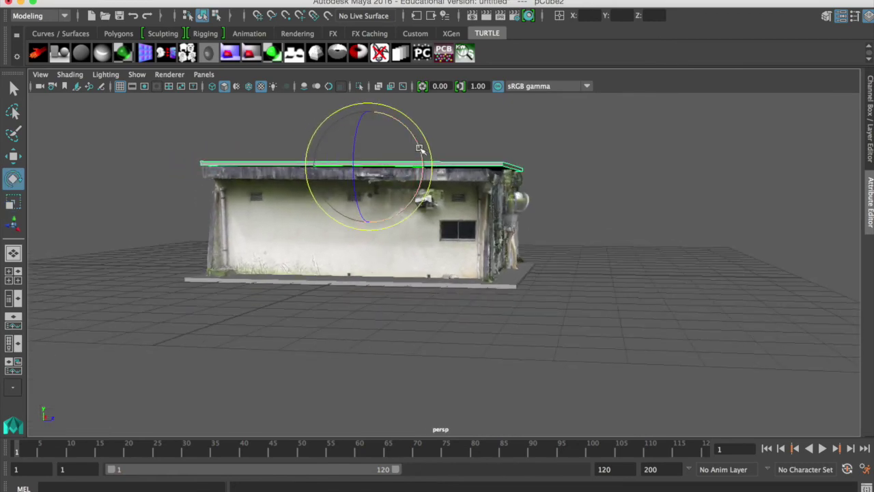
pyautogui.moveTo(420, 149); pyautogui.dragTo(419, 150)
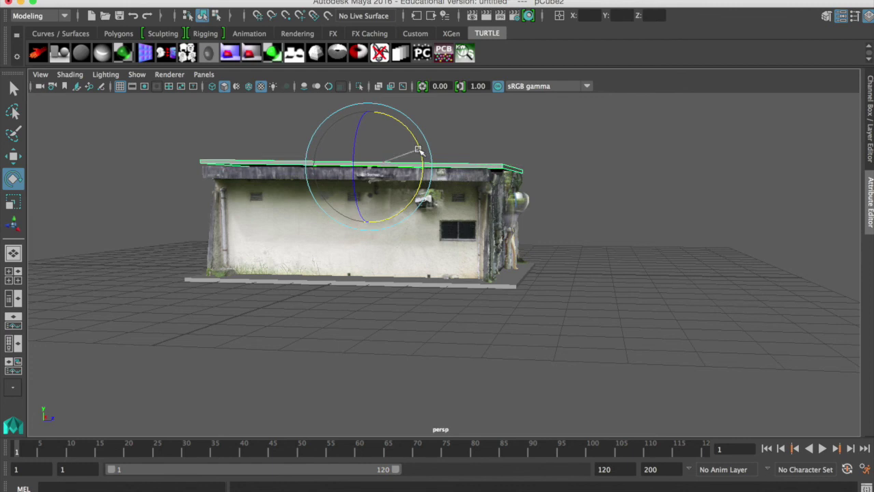
pyautogui.moveTo(419, 150); pyautogui.dragTo(421, 150)
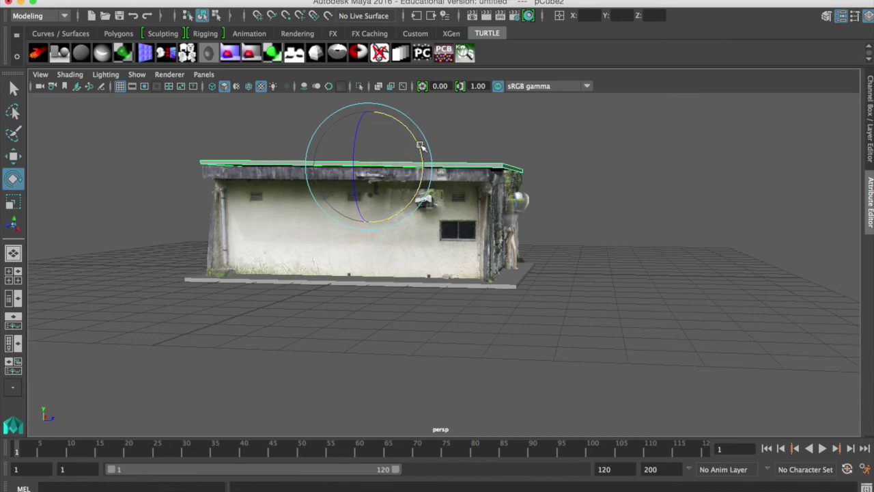
pyautogui.press('w')
pyautogui.moveTo(372, 106); pyautogui.dragTo(571, 206)
pyautogui.moveTo(520, 179); pyautogui.dragTo(367, 187)
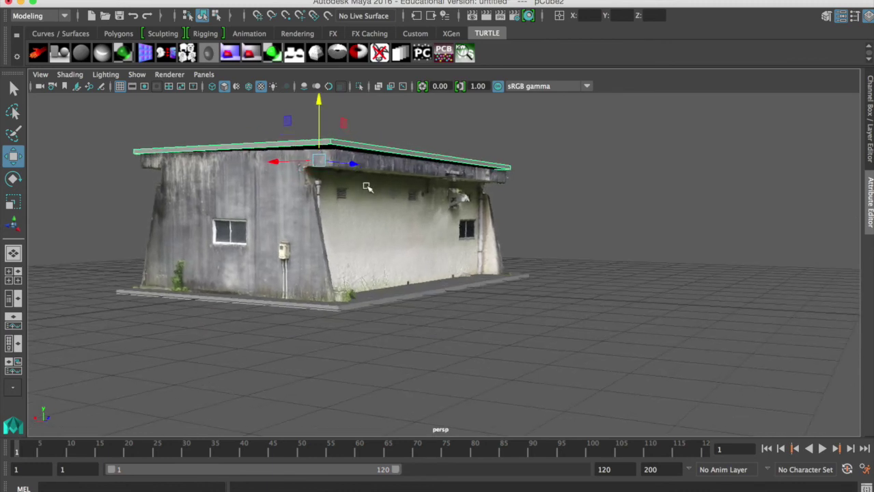
# - Fine-tune the roof's tilt and lower its edge onto the walls
pyautogui.press('e')
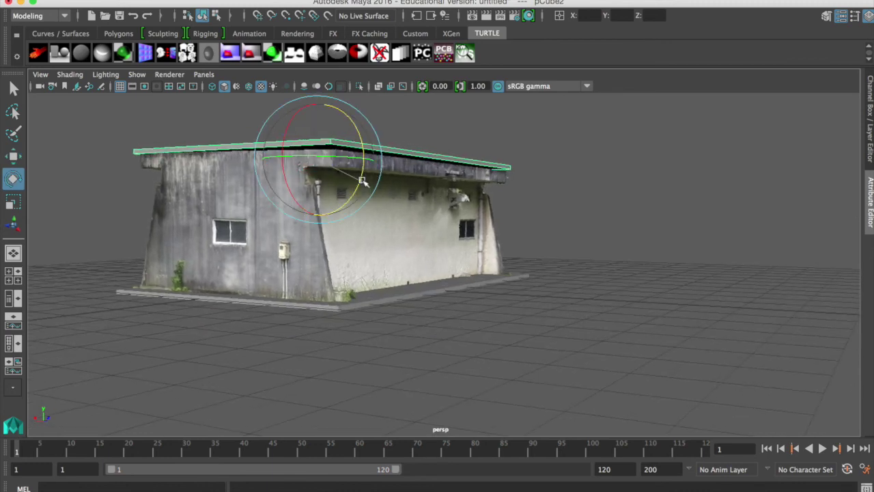
pyautogui.moveTo(367, 185); pyautogui.dragTo(364, 183)
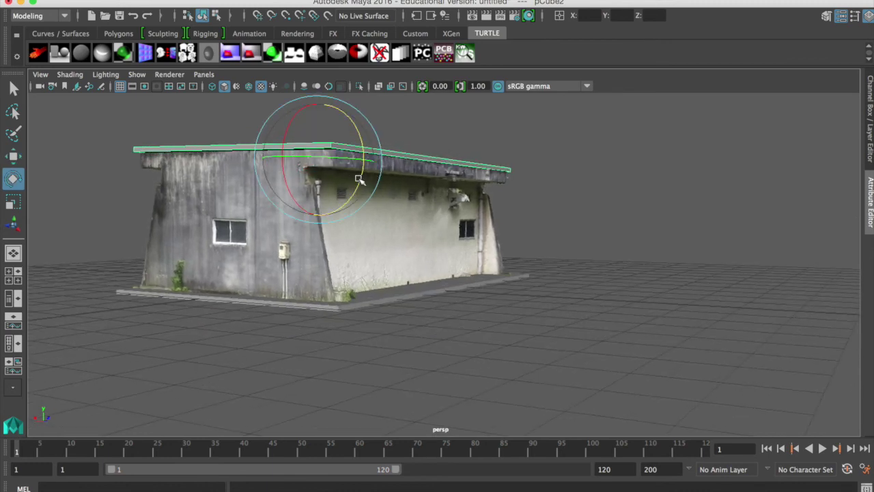
pyautogui.press('w')
pyautogui.moveTo(325, 100); pyautogui.dragTo(462, 213)
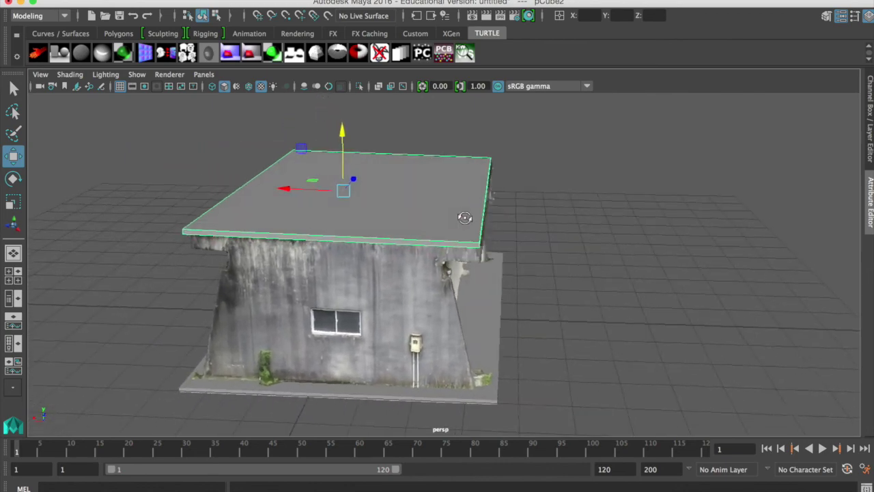
# - In vertex mode, select the roof slab's corner vertices and shift them along X
pyautogui.rightClick(458, 209)
pyautogui.click(401, 180)
pyautogui.moveTo(430, 103); pyautogui.dragTo(505, 290)
pyautogui.moveTo(452, 193); pyautogui.dragTo(443, 190)
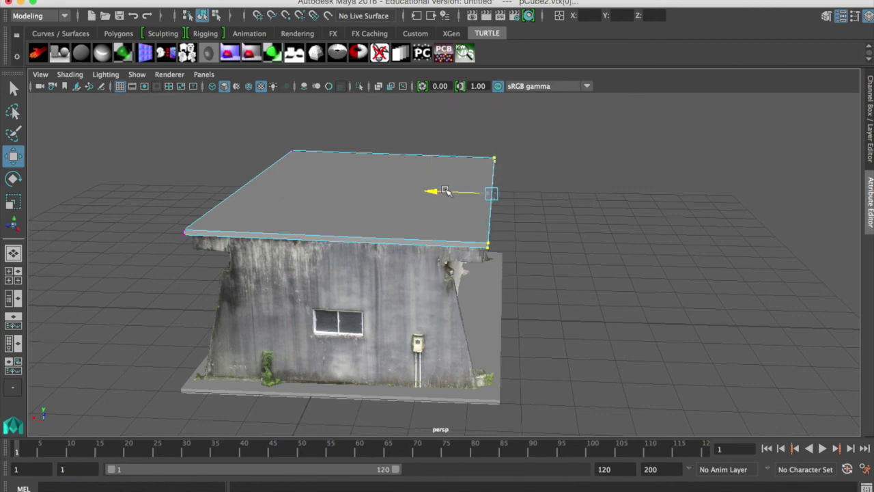
# - Return to object mode and select the pCube2 roof slab
pyautogui.keyDown('alt'); pyautogui.moveTo(446, 191); pyautogui.dragTo(267, 290); pyautogui.keyUp('alt')
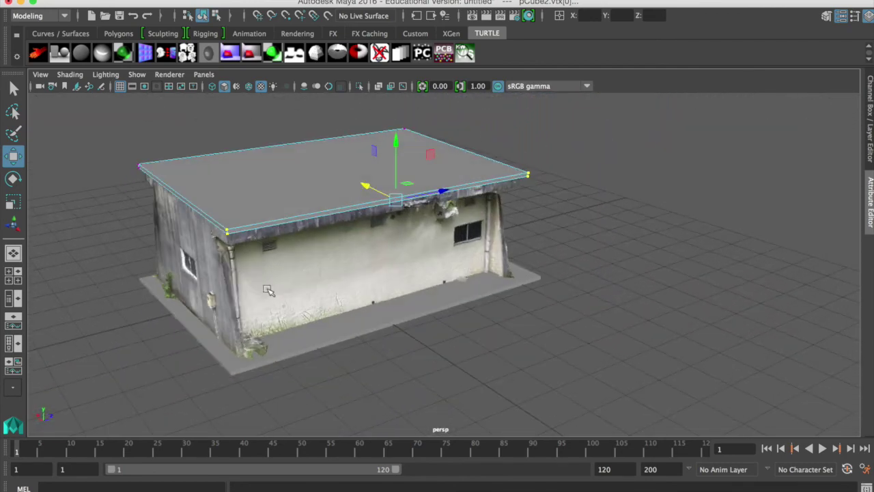
pyautogui.moveTo(310, 166); pyautogui.dragTo(318, 158, button='right')
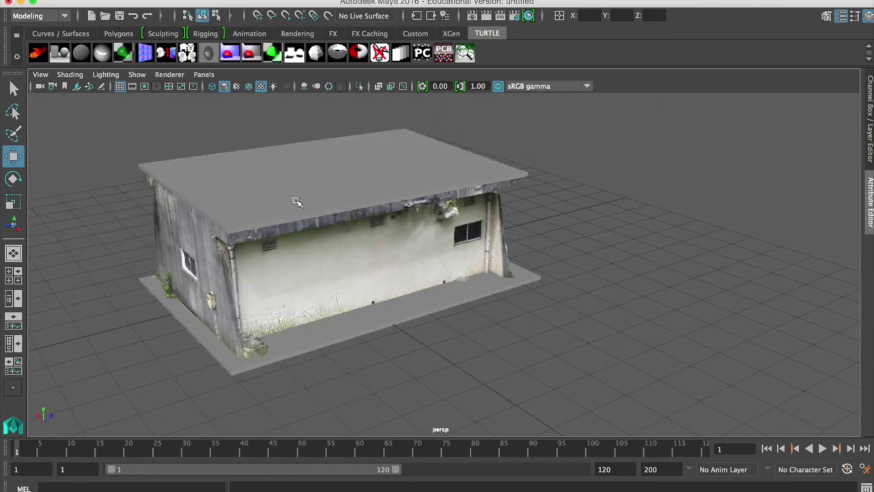
pyautogui.click(293, 220)
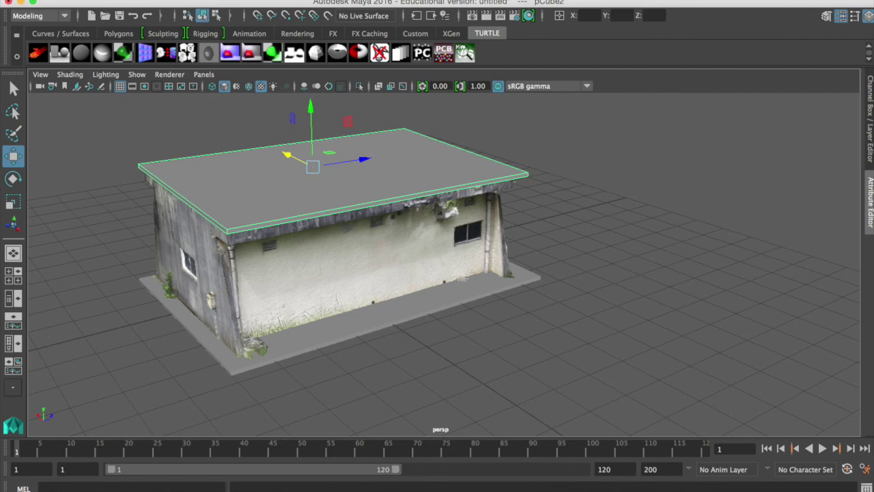
pyautogui.click(76, 1)
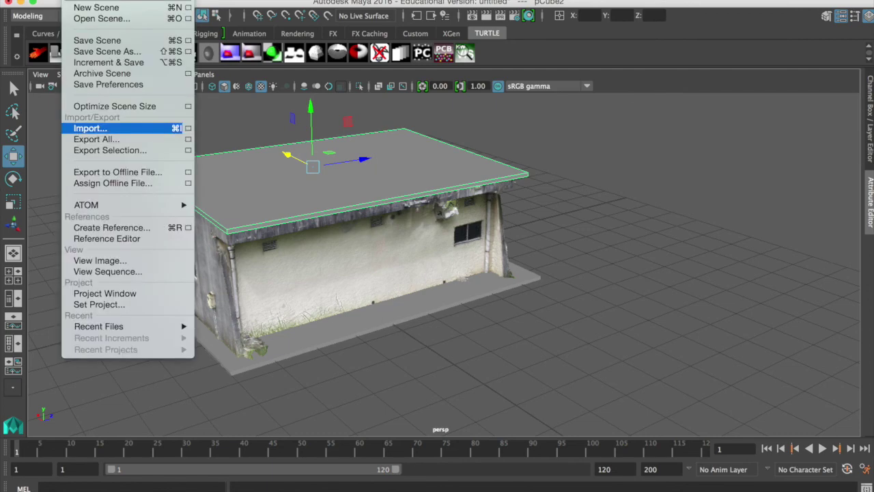
# - Through Save Scene As, create a building_1 folder on the Desktop and open it
pyautogui.click(123, 52)
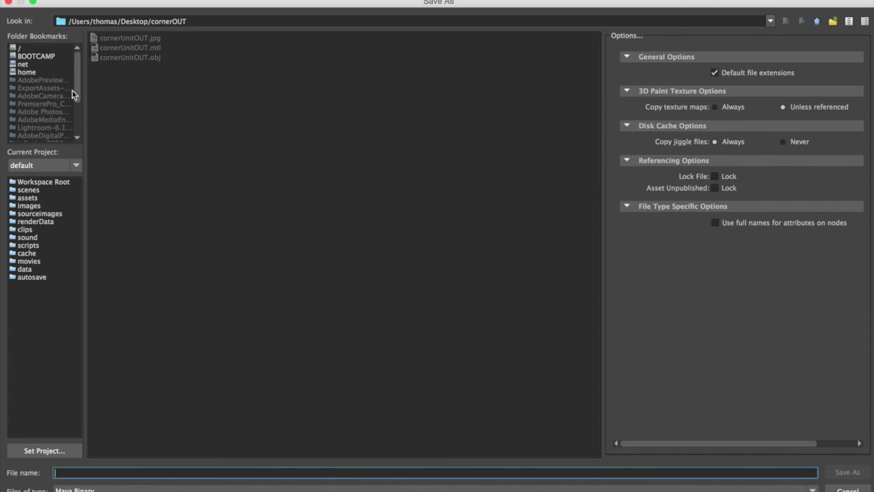
pyautogui.moveTo(72, 91); pyautogui.dragTo(76, 117)
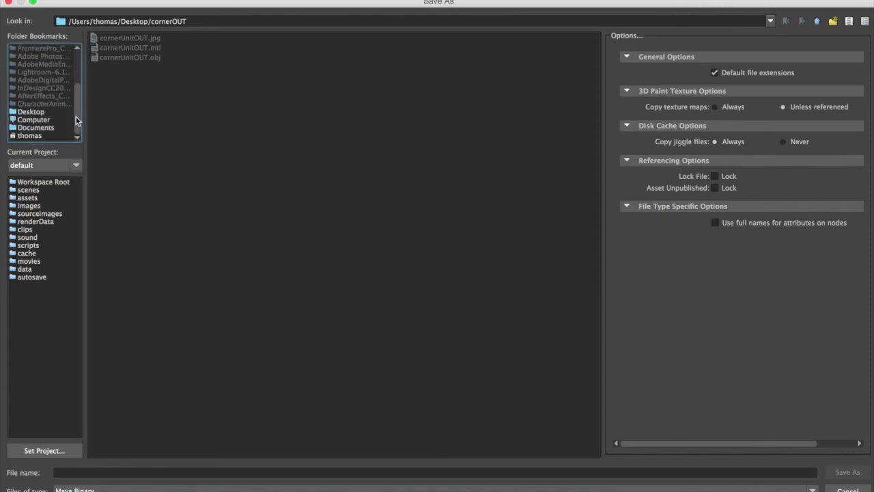
pyautogui.click(30, 111)
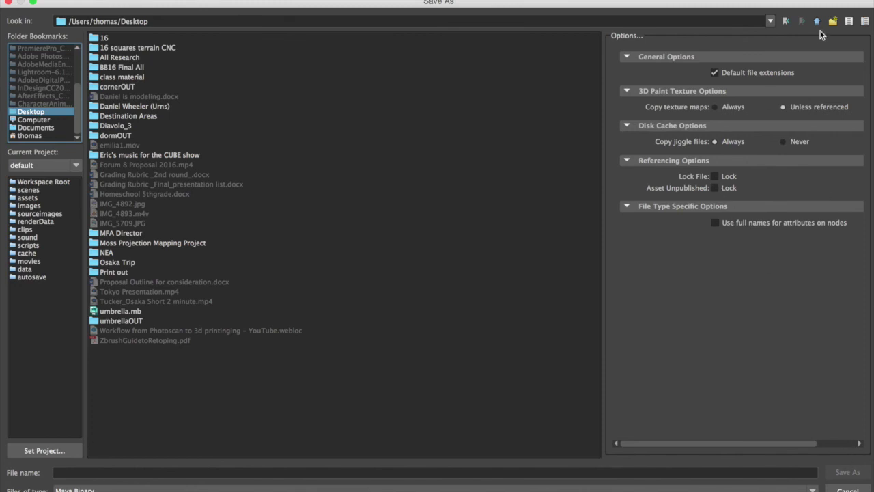
pyautogui.click(832, 21)
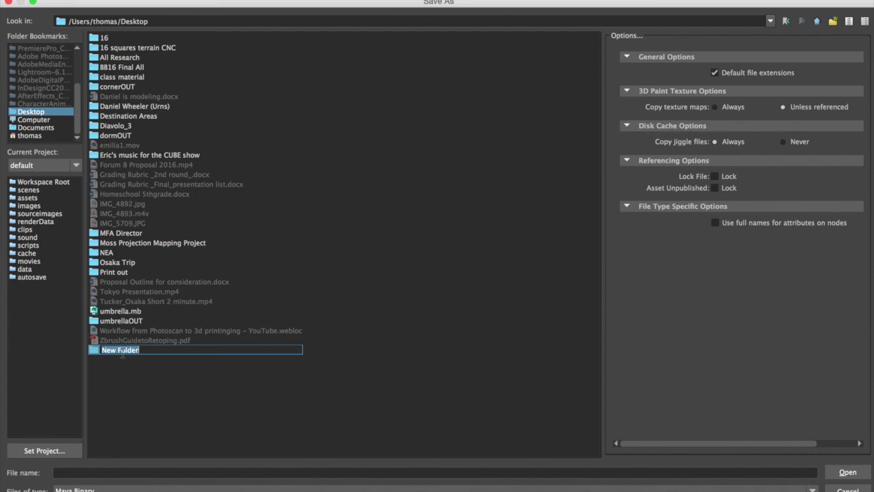
pyautogui.write('building_1')
pyautogui.doubleClick(94, 351)
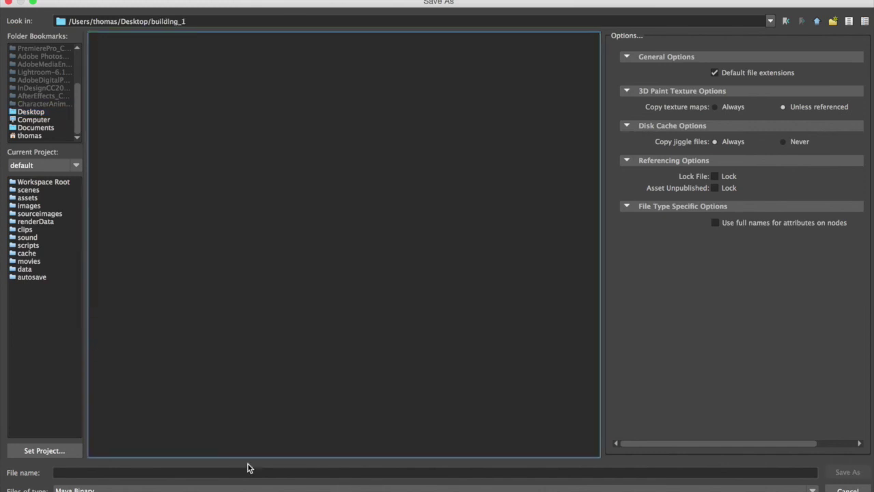
# - Name the scene file building_1 and save it
pyautogui.click(396, 472)
pyautogui.write('building_1')
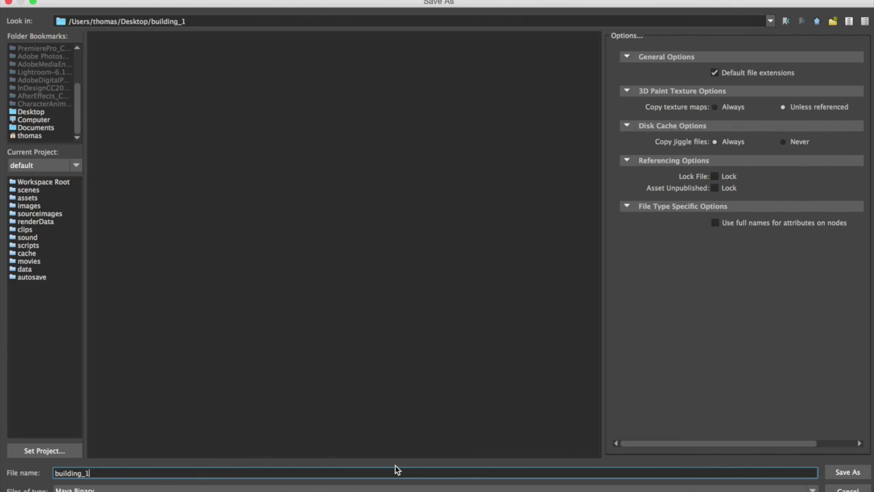
pyautogui.click(847, 472)
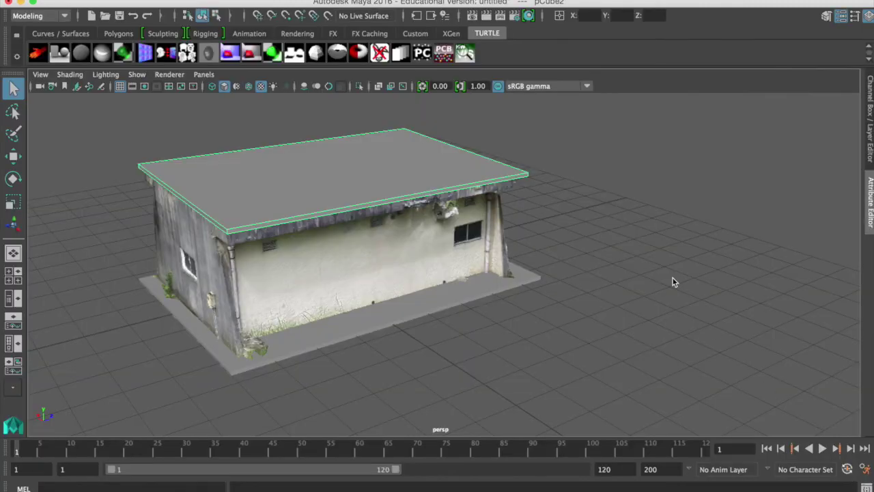
# - Select the pCube2 roof's top face in face mode and maximize the top view
pyautogui.press('w')
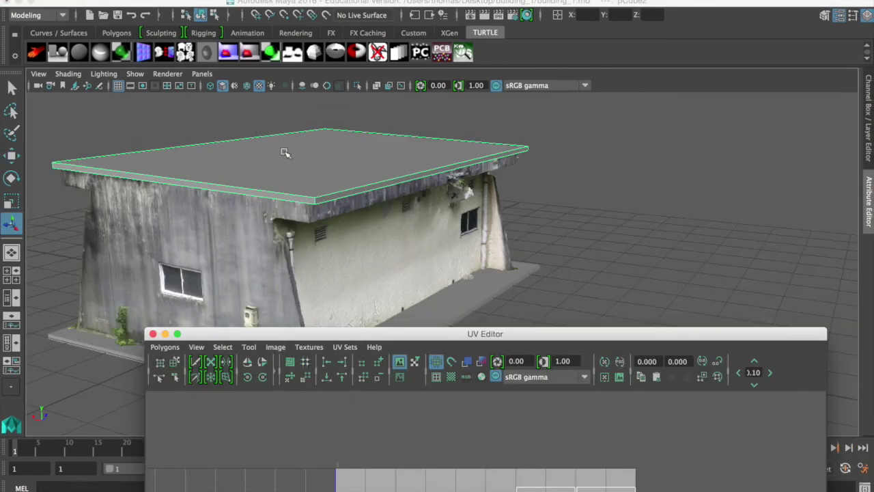
pyautogui.moveTo(284, 151); pyautogui.dragTo(291, 181, button='right')
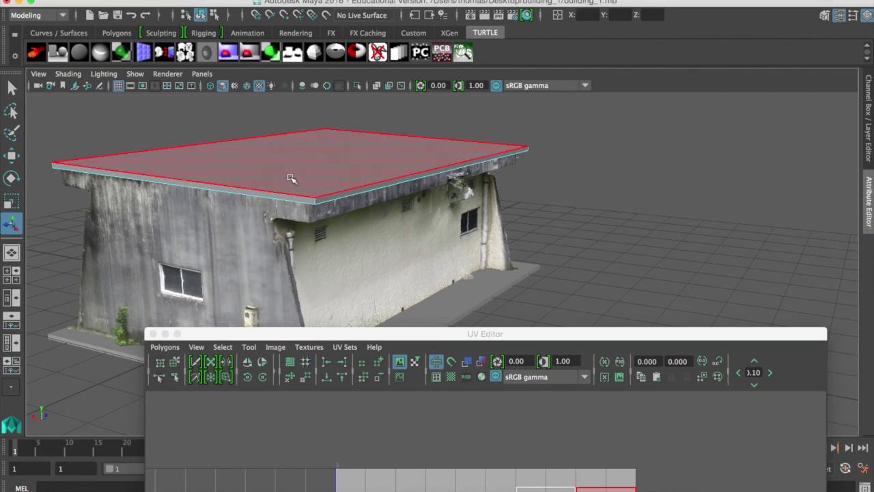
pyautogui.click(291, 179)
pyautogui.keyDown('alt'); pyautogui.moveTo(245, 254); pyautogui.dragTo(239, 194); pyautogui.keyUp('alt')
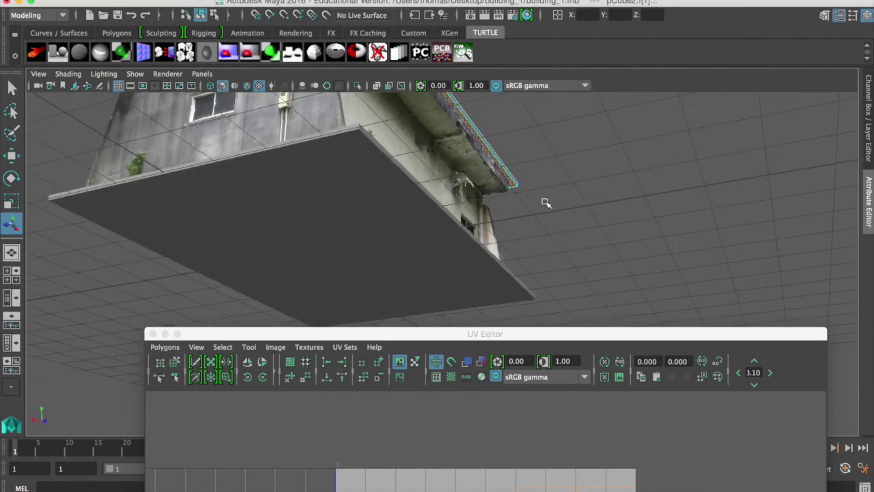
pyautogui.keyDown('alt'); pyautogui.moveTo(546, 201); pyautogui.dragTo(578, 211); pyautogui.keyUp('alt')
pyautogui.click(348, 181)
pyautogui.press('space')
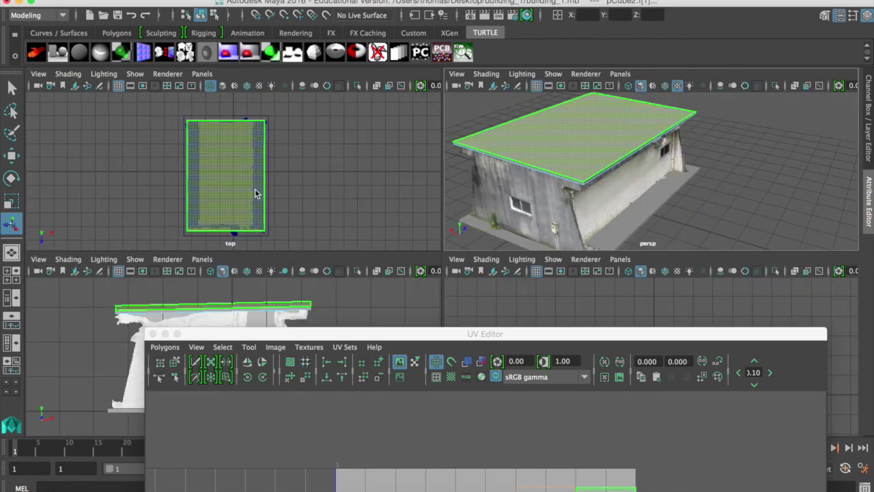
pyautogui.press('space')
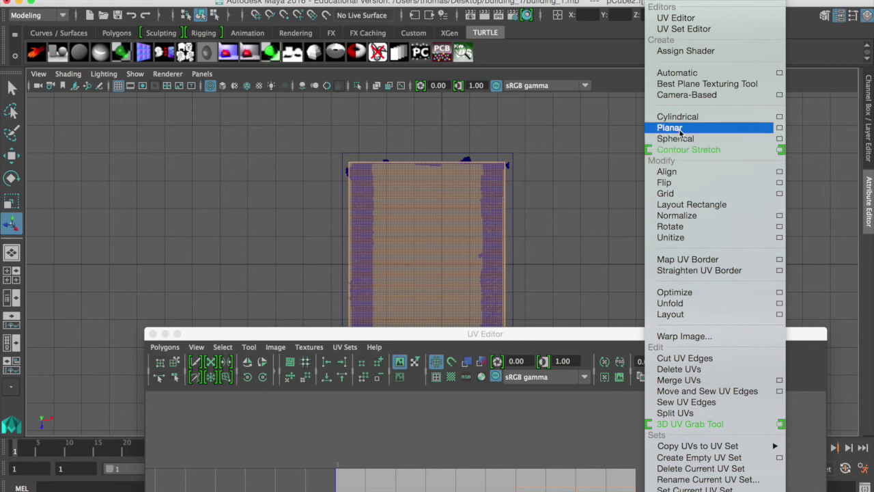
# - Project planar UVs onto the roof top face and switch the UV Editor to UV selection
pyautogui.click(779, 127)
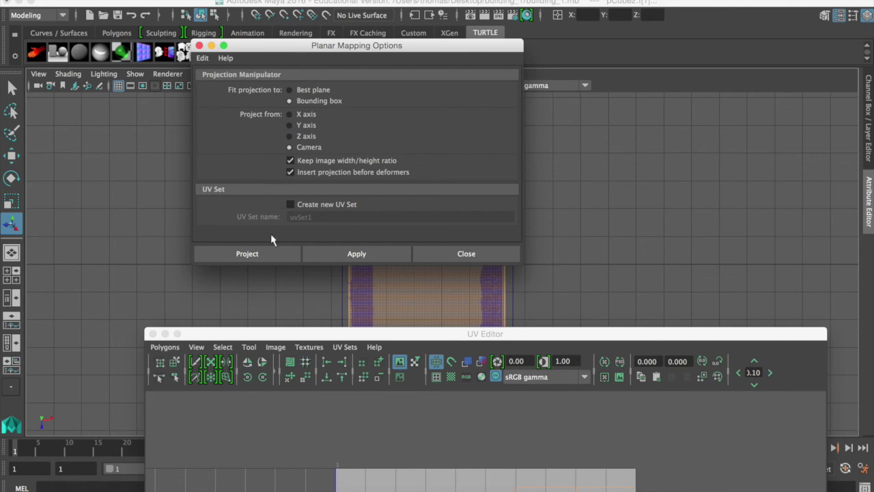
pyautogui.click(275, 252)
pyautogui.moveTo(482, 333); pyautogui.dragTo(440, 1)
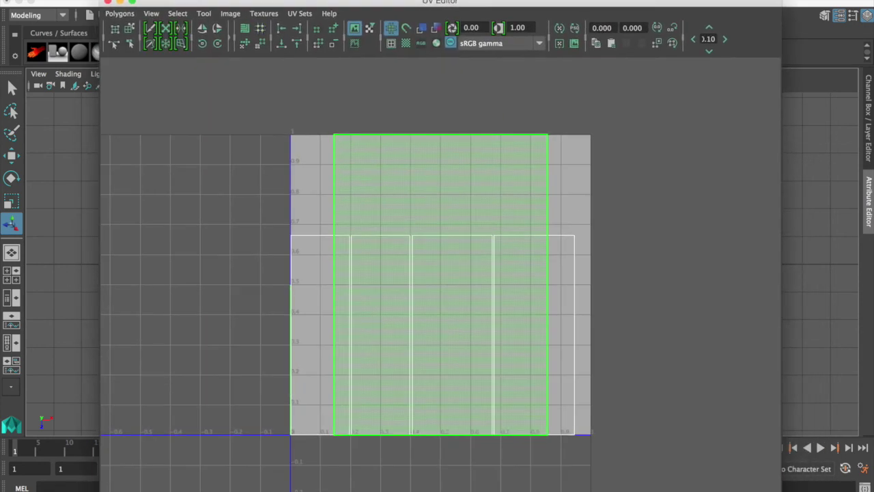
pyautogui.rightClick(358, 214)
pyautogui.moveTo(363, 219); pyautogui.dragTo(392, 217, button='right')
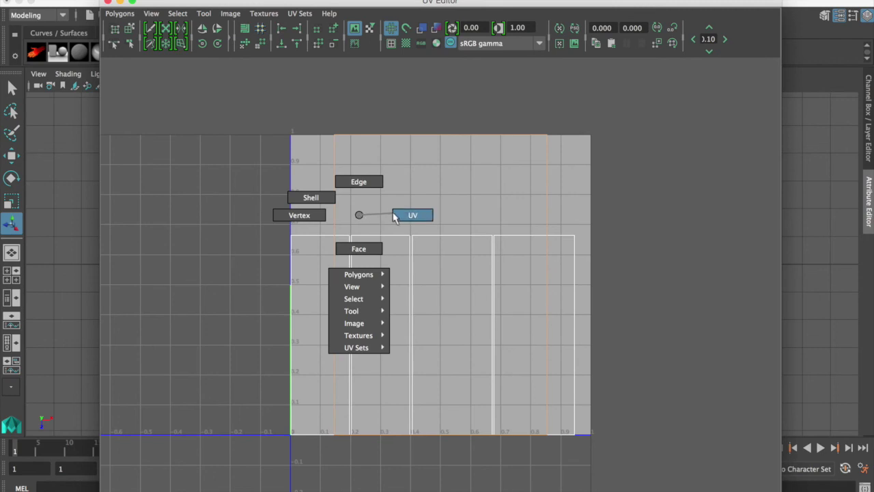
pyautogui.moveTo(394, 216); pyautogui.dragTo(394, 217, button='right')
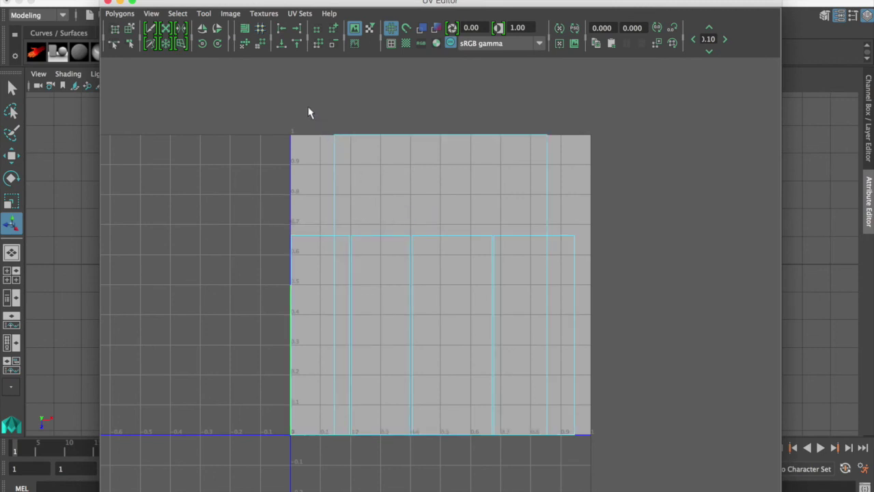
# - Close the UV Editor, maximize the perspective view, and change the component selection mode
pyautogui.press('super+w')
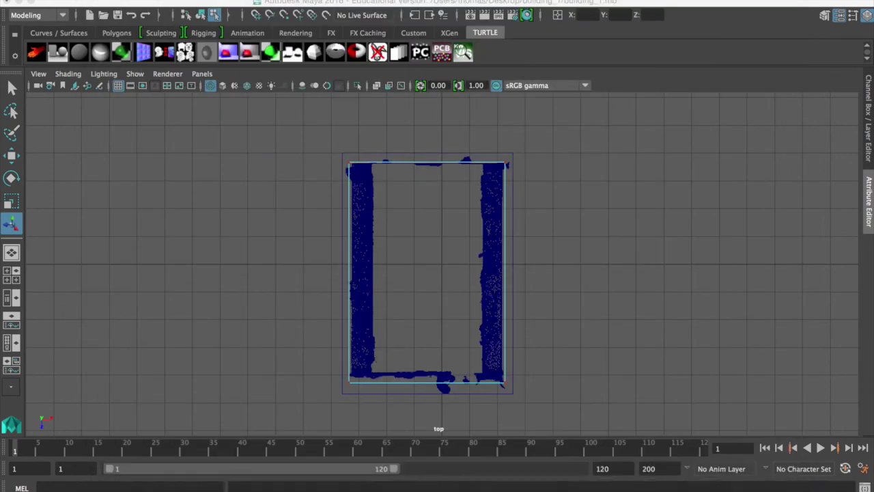
pyautogui.press('space')
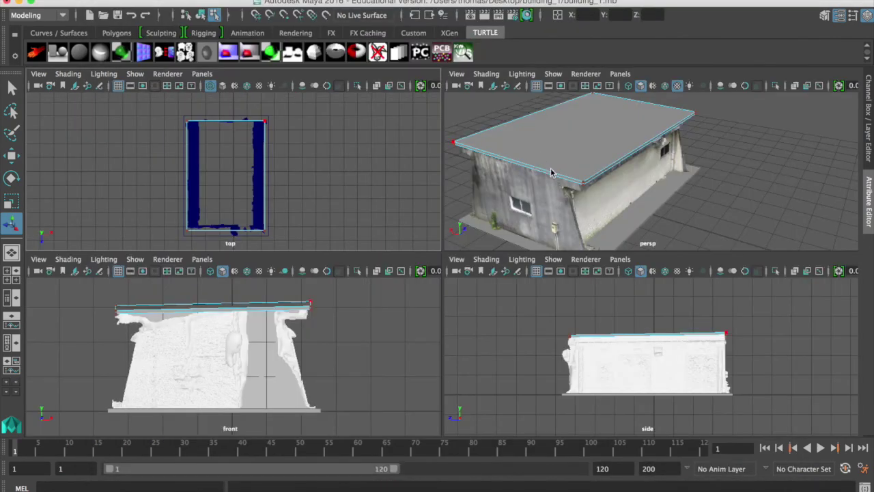
pyautogui.press('space')
pyautogui.moveTo(319, 268); pyautogui.dragTo(319, 215, button='right')
pyautogui.press('F10')
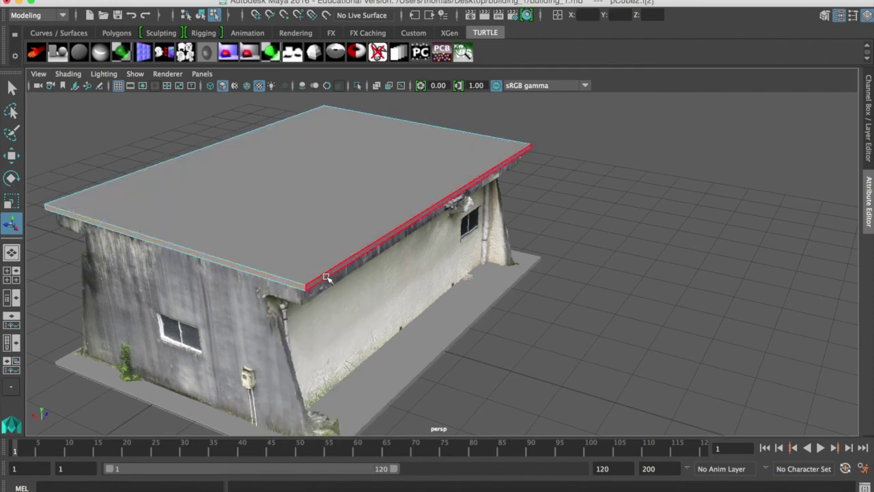
# - Select the roof's front-left and front strip side faces, then maximize the side view
pyautogui.keyDown('alt'); pyautogui.moveTo(567, 294); pyautogui.dragTo(337, 282); pyautogui.keyUp('alt')
pyautogui.keyDown('alt'); pyautogui.moveTo(487, 191); pyautogui.dragTo(445, 227); pyautogui.keyUp('alt')
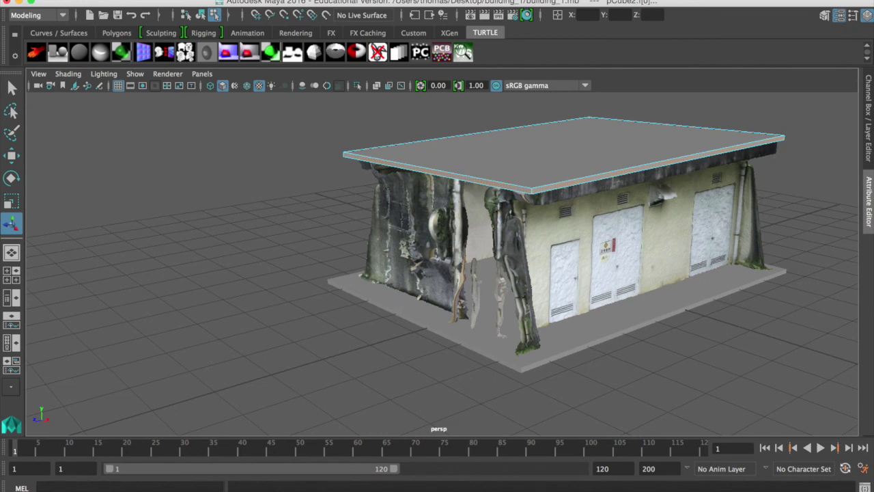
pyautogui.click(511, 192)
pyautogui.keyDown('alt'); pyautogui.moveTo(607, 253); pyautogui.dragTo(430, 224); pyautogui.keyUp('alt')
pyautogui.click(429, 212)
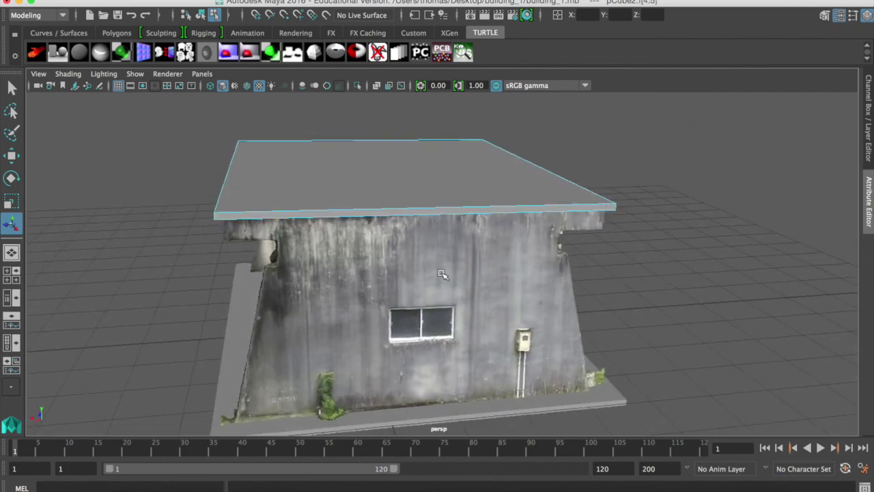
pyautogui.press('space')
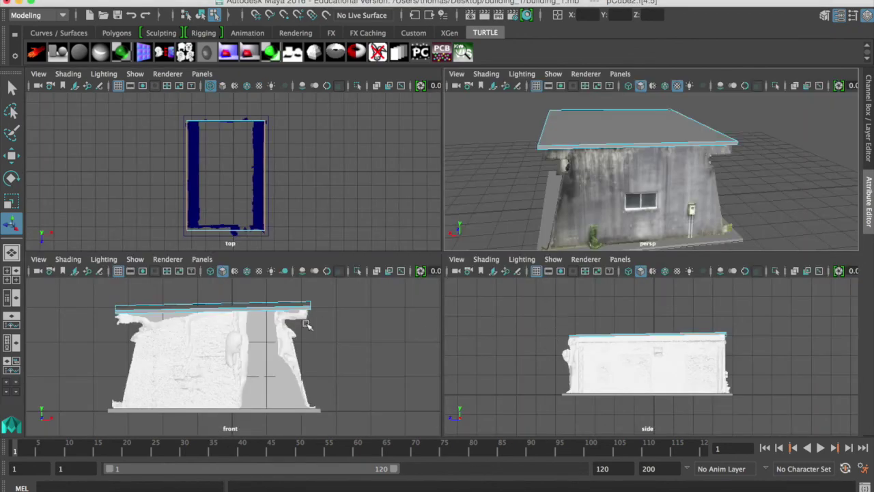
pyautogui.press('space')
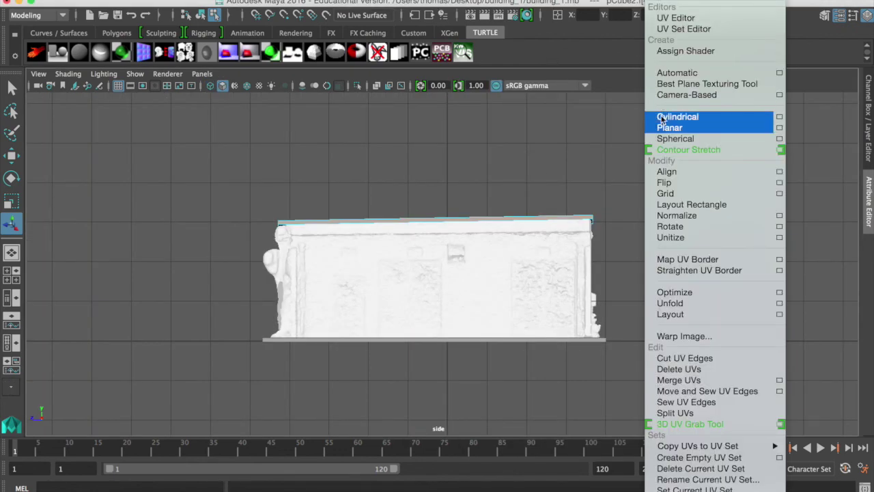
# - Select the thin strip's UVs and move them upward in the UV Editor
pyautogui.click(668, 131)
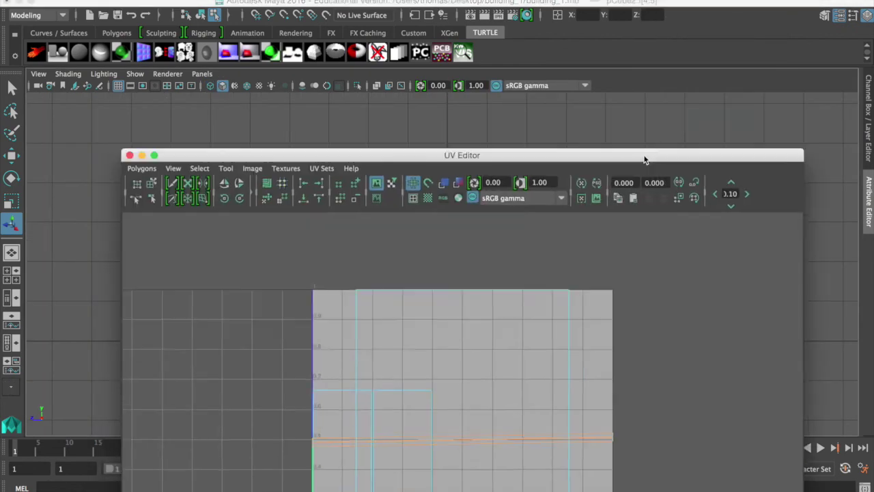
pyautogui.moveTo(470, 285); pyautogui.dragTo(523, 286, button='right')
pyautogui.moveTo(288, 271); pyautogui.dragTo(628, 305)
pyautogui.press('w')
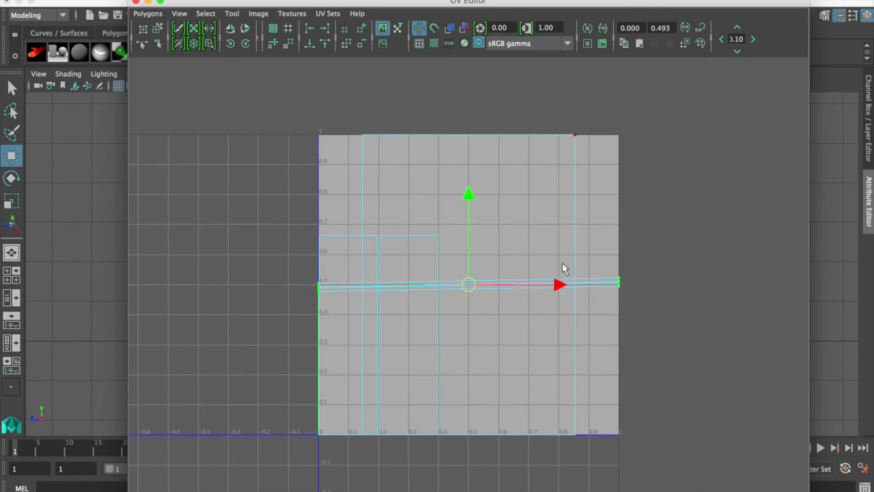
pyautogui.moveTo(468, 191); pyautogui.dragTo(455, 463)
# - In the maximized perspective view, select the roof slab's front edges
pyautogui.press('space')
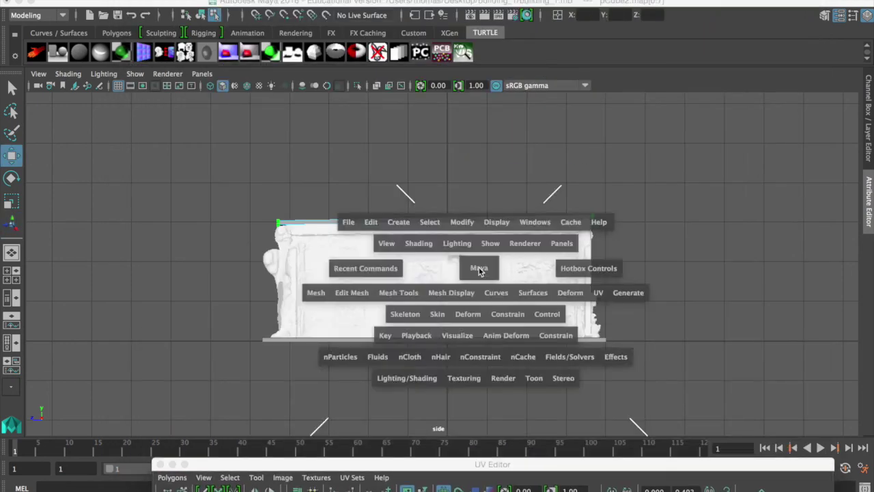
pyautogui.press('space')
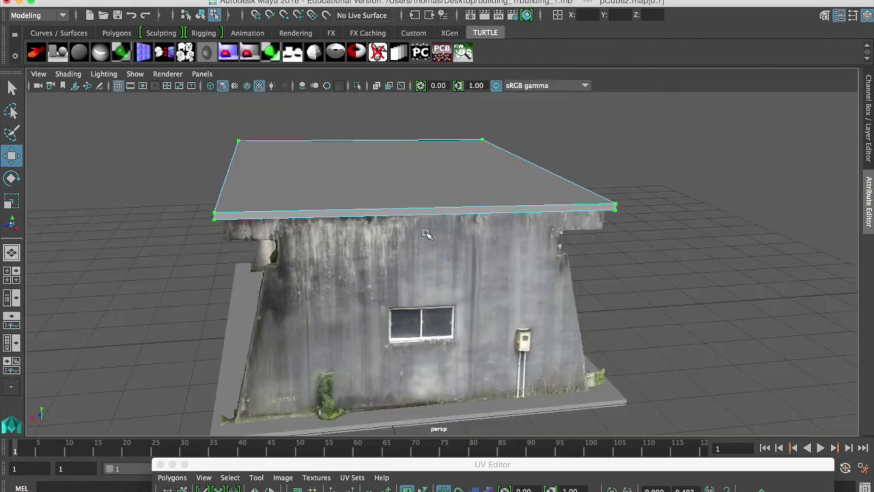
pyautogui.keyDown('alt'); pyautogui.moveTo(370, 231); pyautogui.dragTo(393, 219); pyautogui.keyUp('alt')
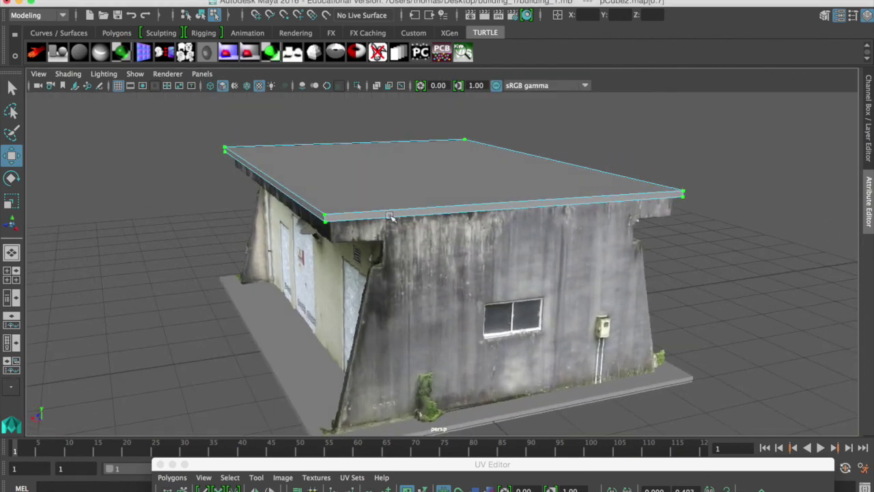
pyautogui.moveTo(393, 218); pyautogui.dragTo(389, 146, button='right')
pyautogui.click(427, 211)
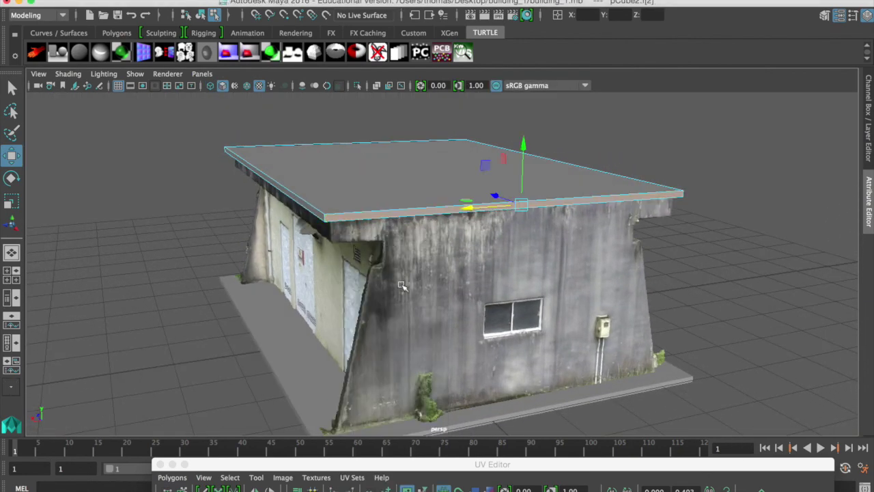
pyautogui.keyDown('alt'); pyautogui.moveTo(362, 288); pyautogui.dragTo(582, 308); pyautogui.keyUp('alt')
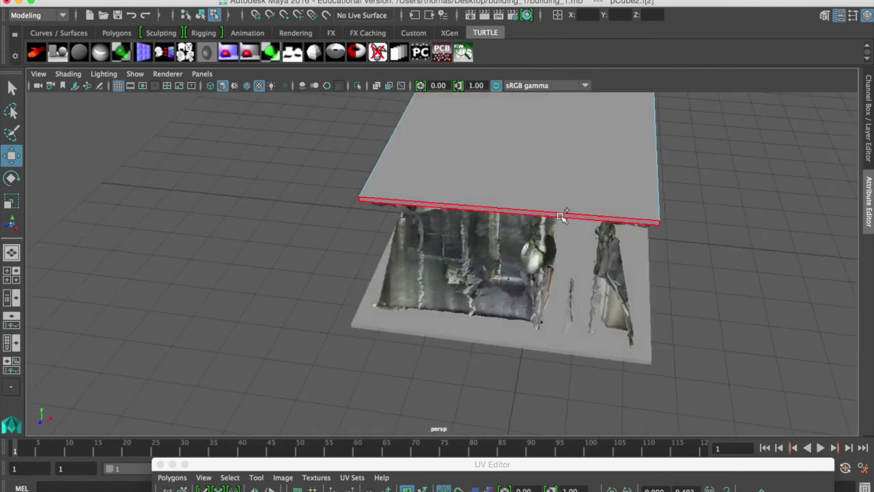
pyautogui.keyDown('shift'); pyautogui.click(562, 217); pyautogui.keyUp('shift')
# - Maximize the front view and apply a planar UV projection to the roof
pyautogui.press('space')
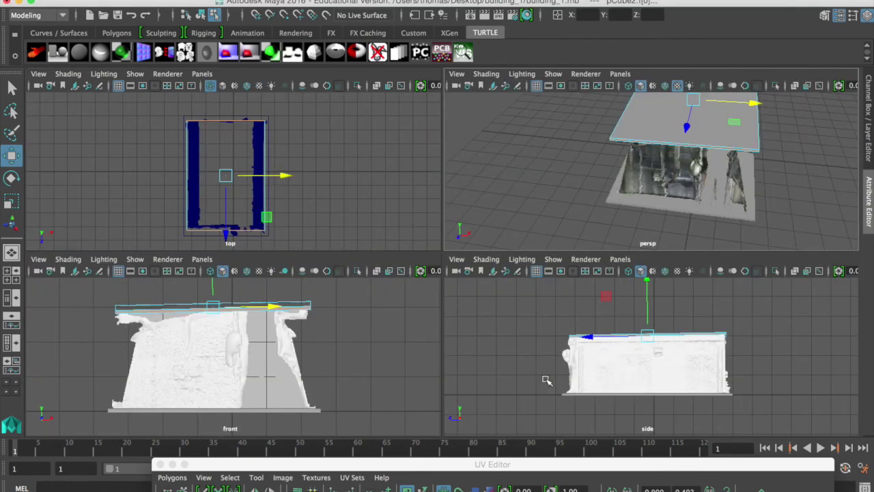
pyautogui.press('space')
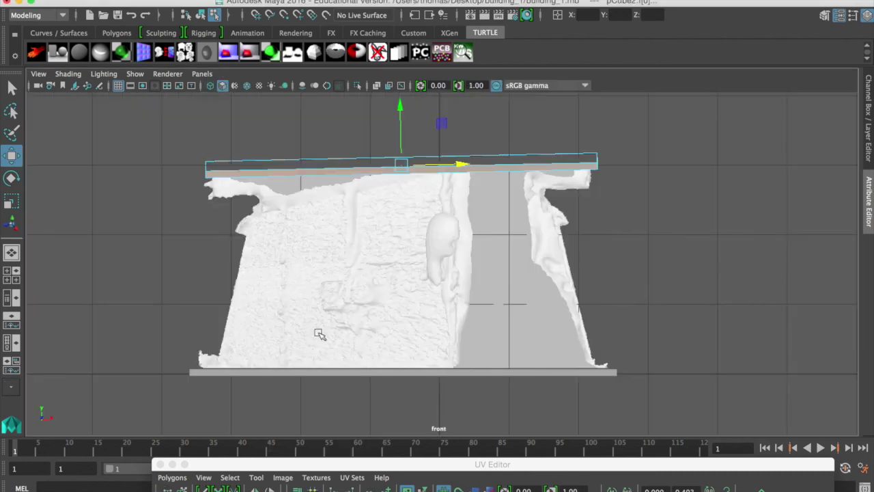
pyautogui.click(652, 1)
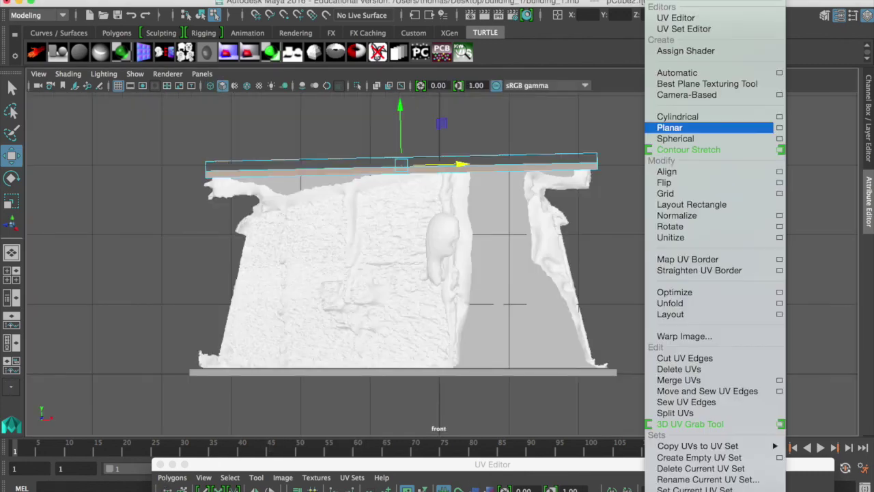
pyautogui.click(671, 128)
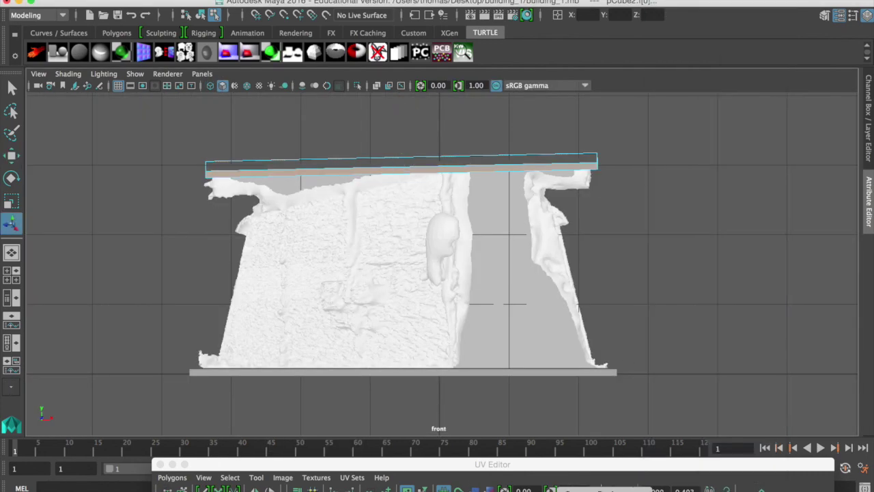
# - Enlarge the UV Editor and move a group of roof UVs up out of the square
pyautogui.moveTo(602, 464); pyautogui.dragTo(554, 13)
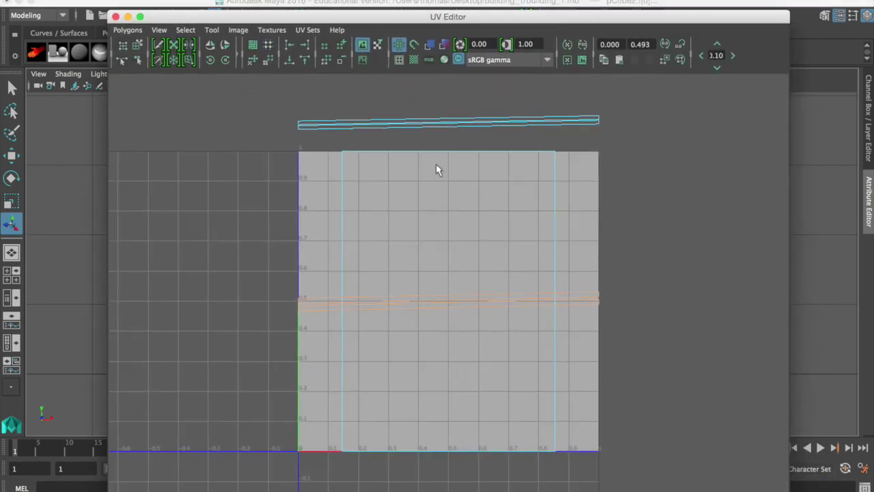
pyautogui.moveTo(371, 309); pyautogui.dragTo(419, 295, button='right')
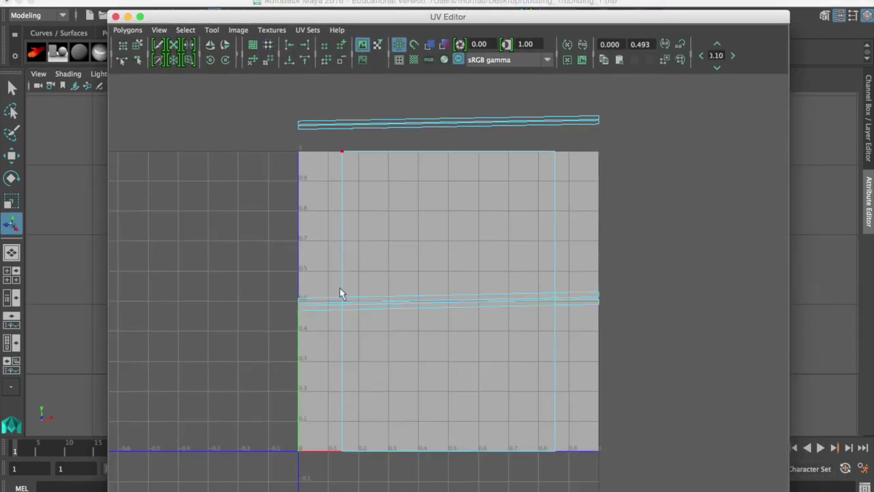
pyautogui.moveTo(260, 271); pyautogui.dragTo(611, 335)
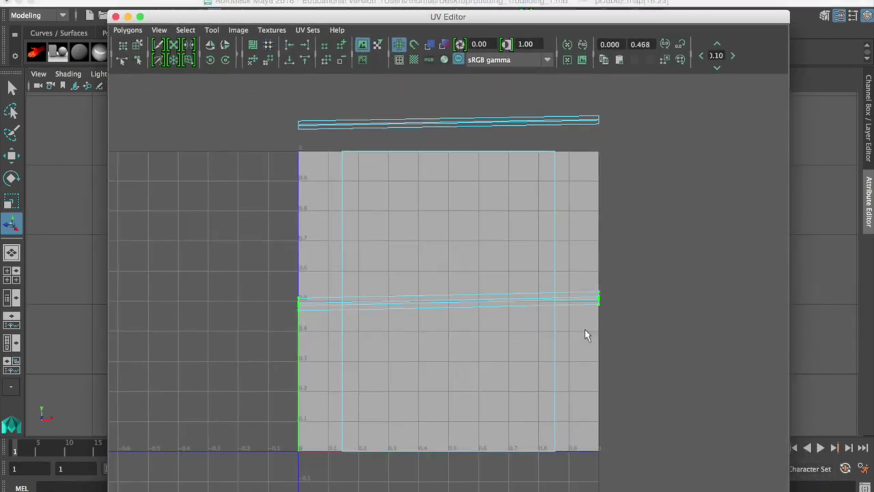
pyautogui.press('w')
pyautogui.moveTo(448, 211); pyautogui.dragTo(454, 65)
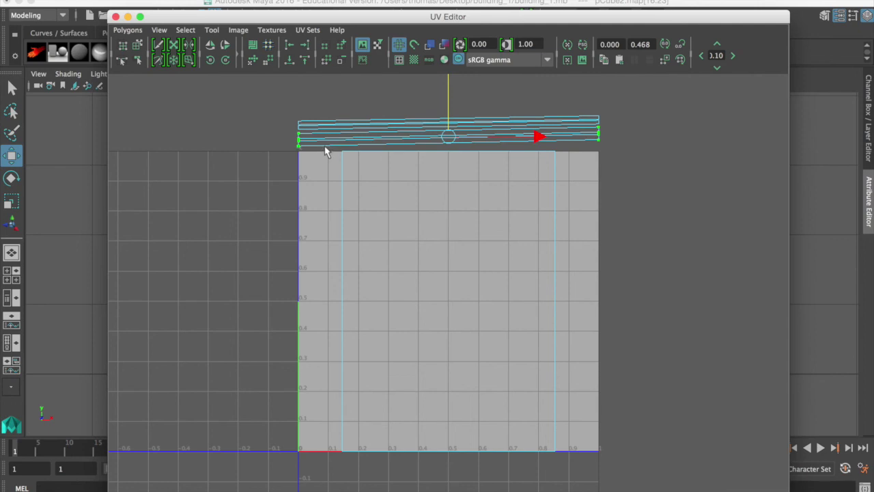
# - Select the large roof UV shell and scale it to fit the 0–1 square
pyautogui.moveTo(582, 476); pyautogui.dragTo(342, 159)
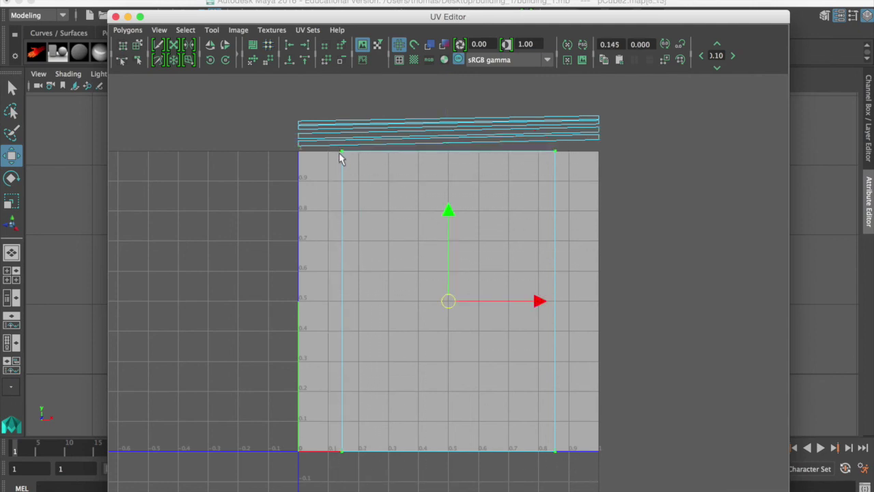
pyautogui.press('r')
pyautogui.moveTo(446, 301); pyautogui.dragTo(484, 301)
pyautogui.press('w')
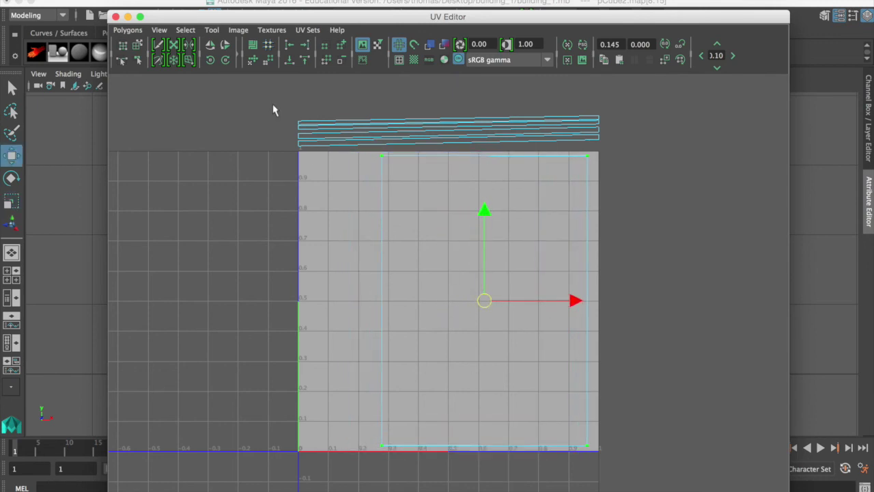
# - Rotate the thin UV strip 90° upright and place it near U 0.1 inside the square
pyautogui.moveTo(273, 106); pyautogui.dragTo(744, 151)
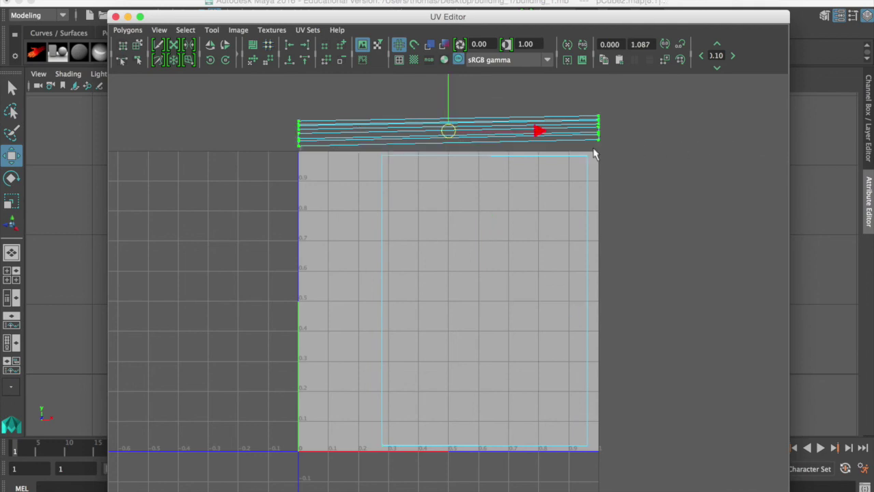
pyautogui.press('e')
pyautogui.moveTo(535, 143); pyautogui.dragTo(437, 237)
pyautogui.press('w')
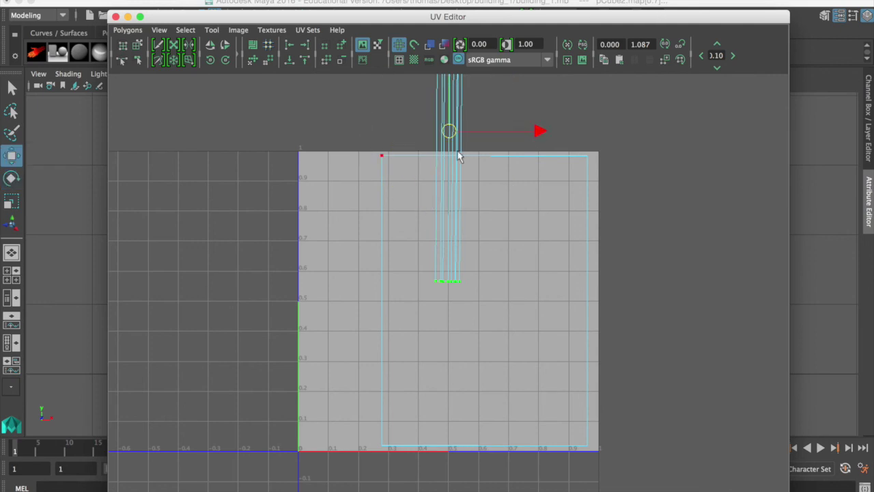
pyautogui.moveTo(447, 132); pyautogui.dragTo(342, 291)
pyautogui.press('r')
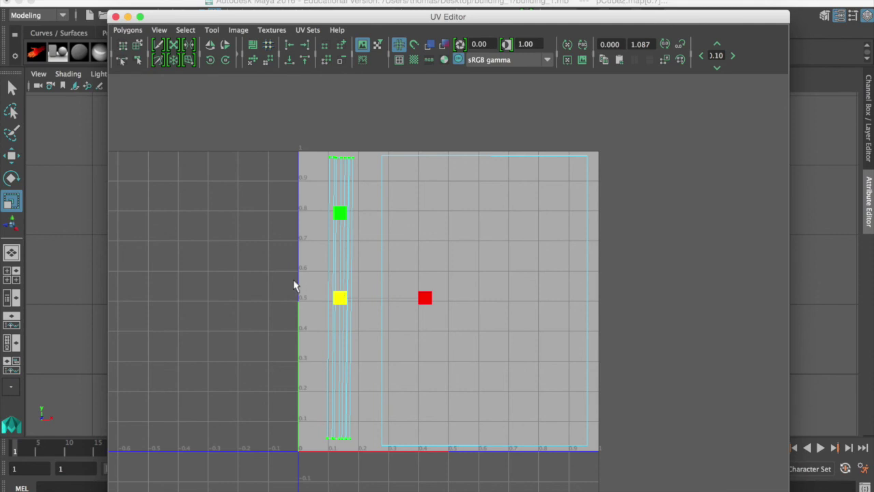
pyautogui.click(293, 280)
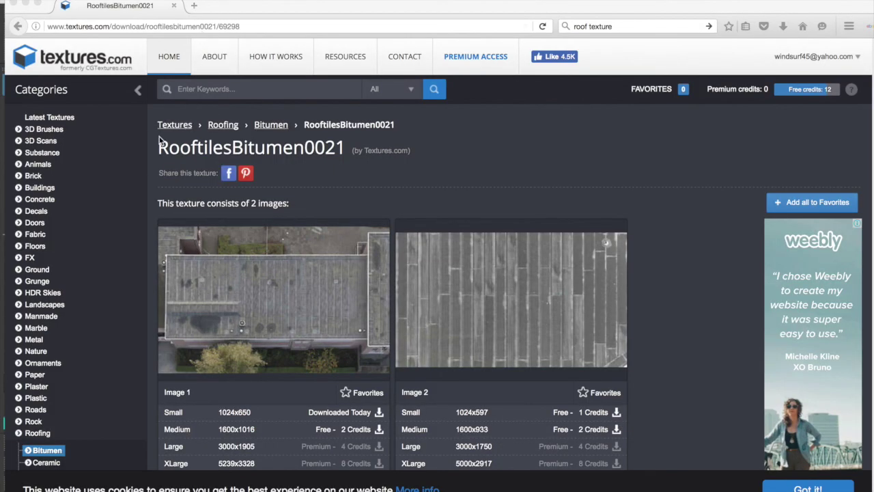
# - Switch away and back to Maya, then clear the selection
pyautogui.press('super+Tab')
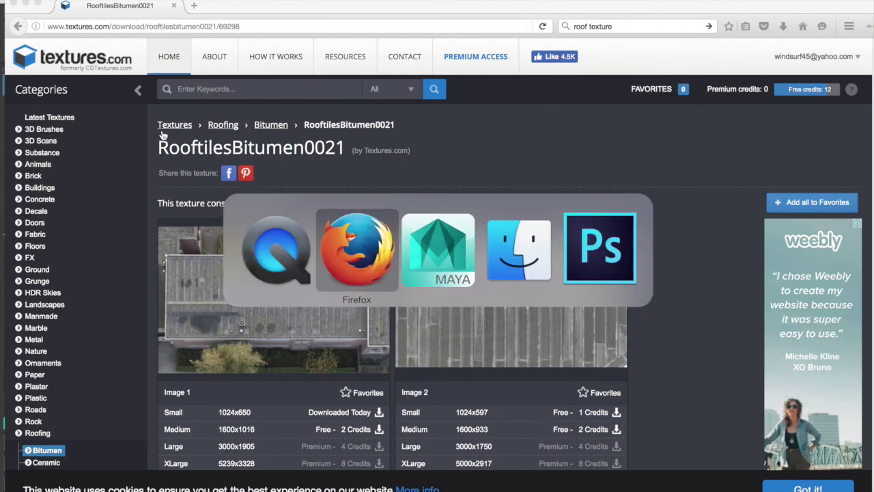
pyautogui.press('super+Tab')
pyautogui.click(563, 312)
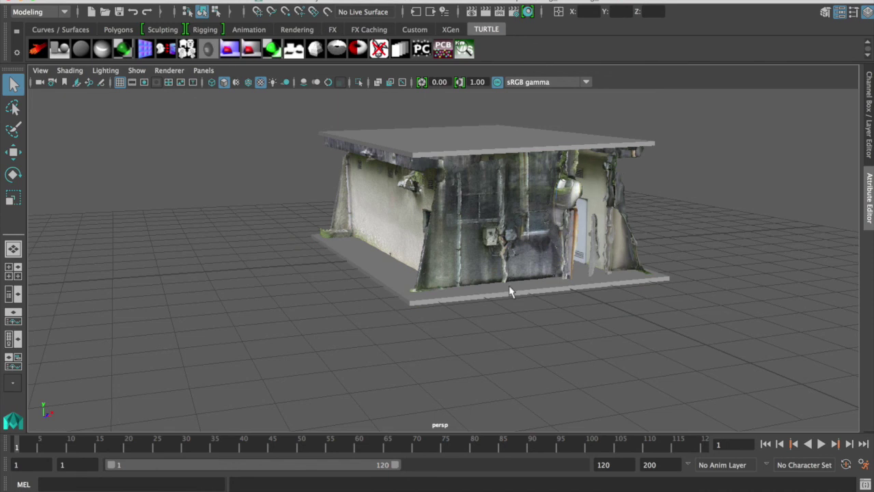
# - Apply Automatic UV mapping to the building's base slab
pyautogui.click(510, 292)
pyautogui.click(655, 0)
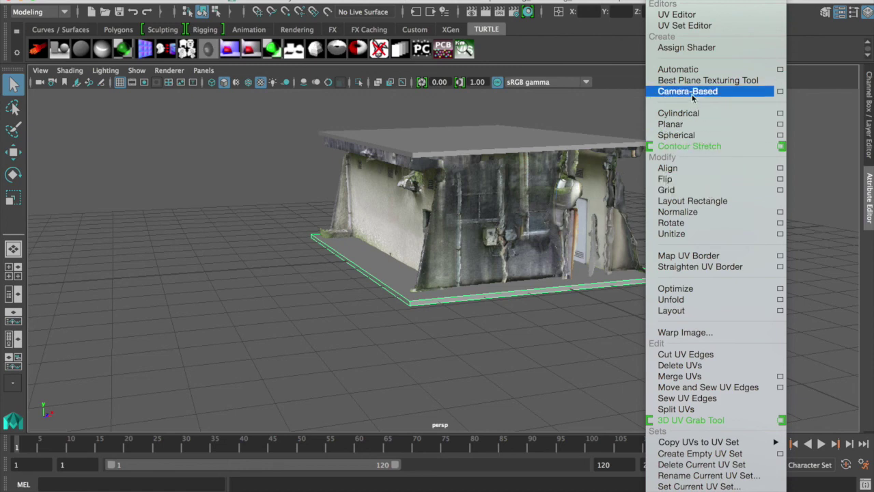
pyautogui.click(689, 69)
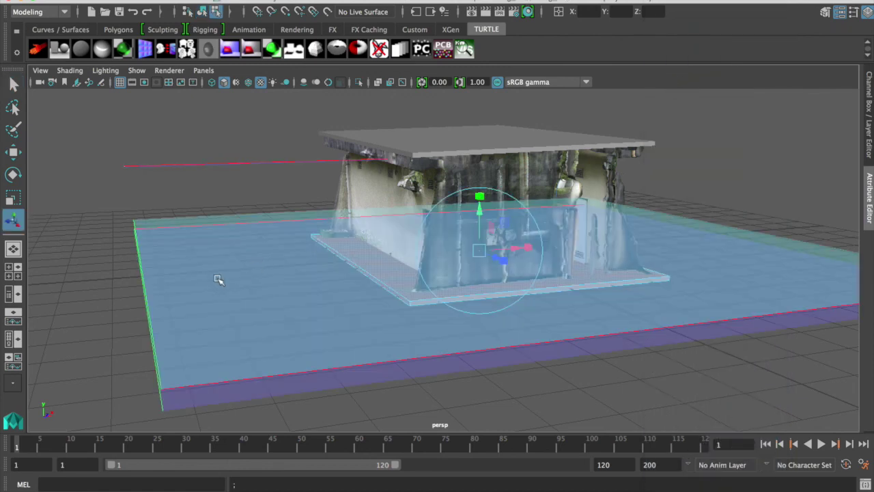
# - Select the roof and base slab and open the UV Editor
pyautogui.rightClick(374, 137)
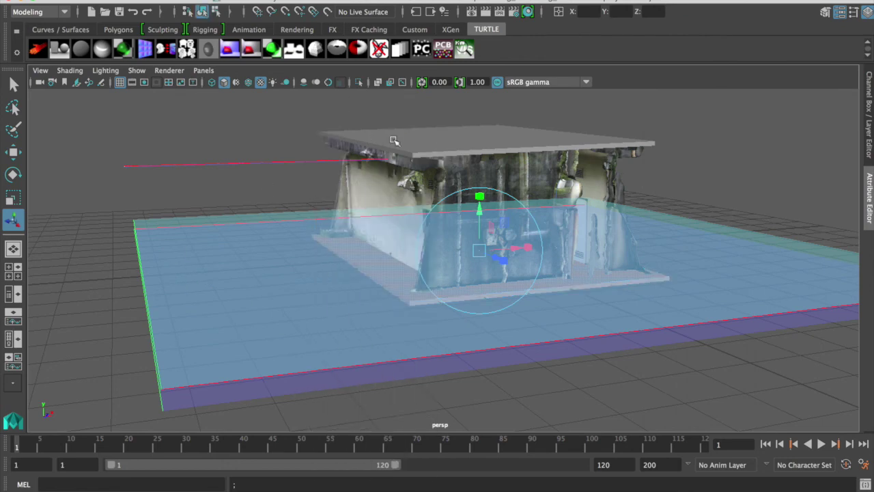
pyautogui.click(393, 139)
pyautogui.click(384, 281)
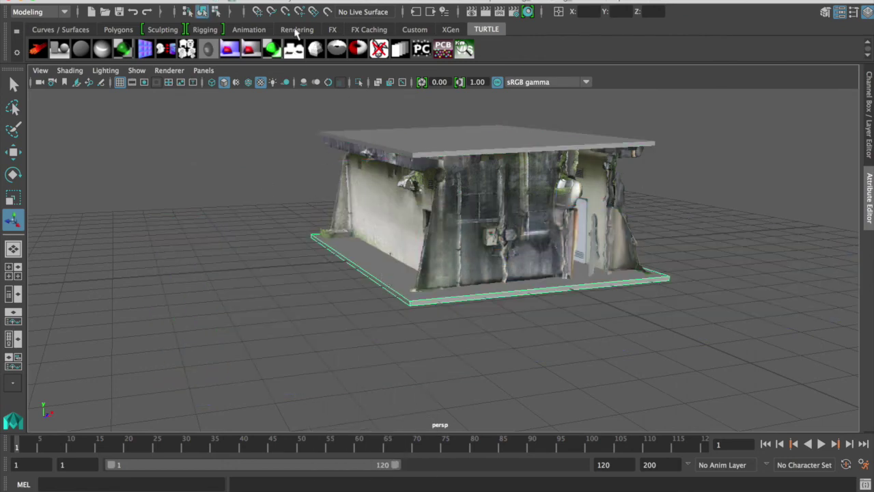
pyautogui.click(271, 0)
pyautogui.moveTo(326, 0)
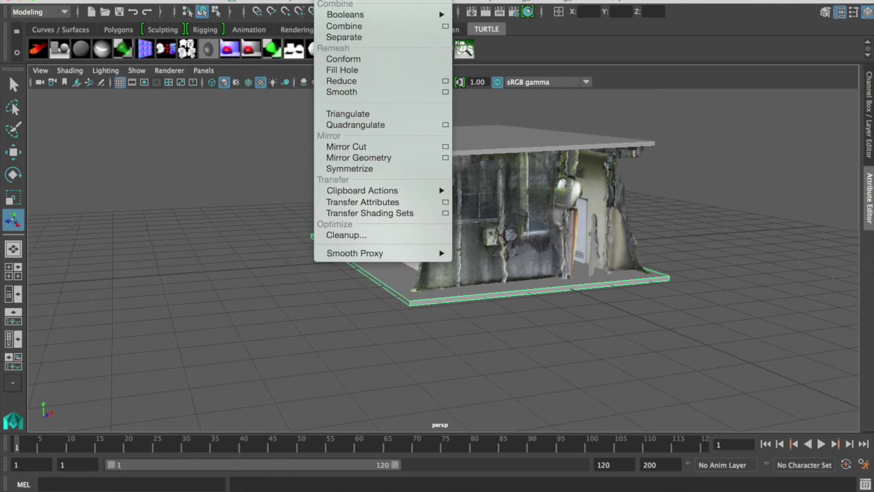
pyautogui.moveTo(272, 0)
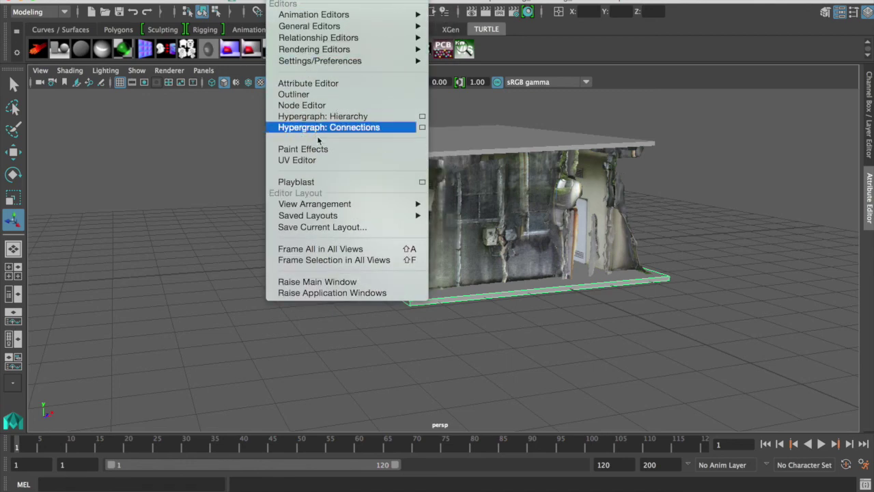
pyautogui.click(329, 160)
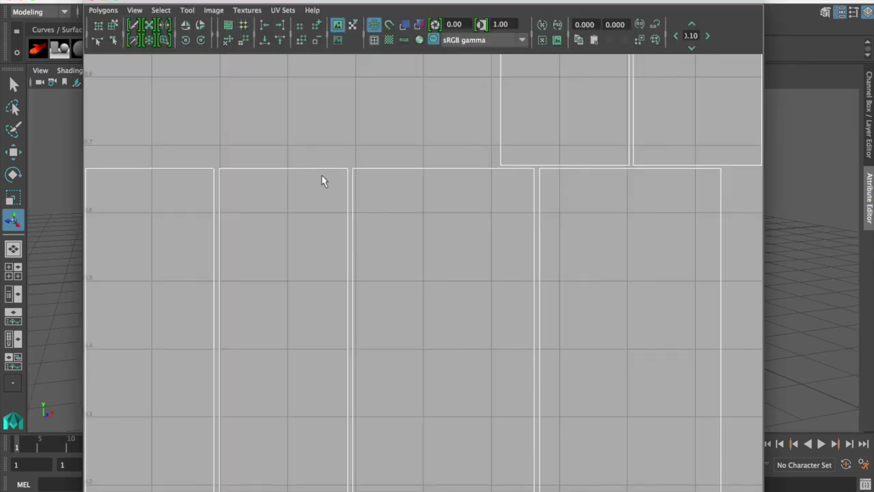
# - Open the UV Snapshot settings from the UV Editor's menu
pyautogui.scroll(-2, 350, 294)
pyautogui.scroll(-2, 349, 293)
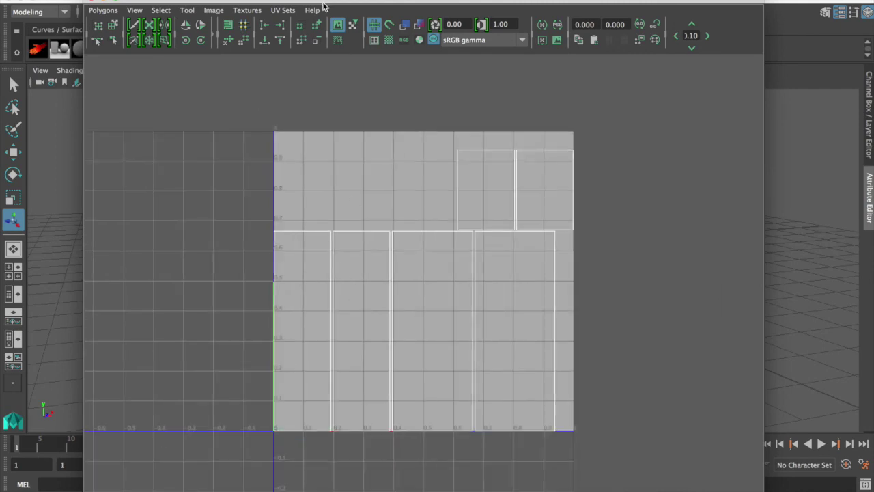
pyautogui.moveTo(325, 5)
pyautogui.mouseDown()
pyautogui.moveTo(328, 27)
pyautogui.moveTo(311, 5)
pyautogui.mouseUp()
pyautogui.click(106, 12)
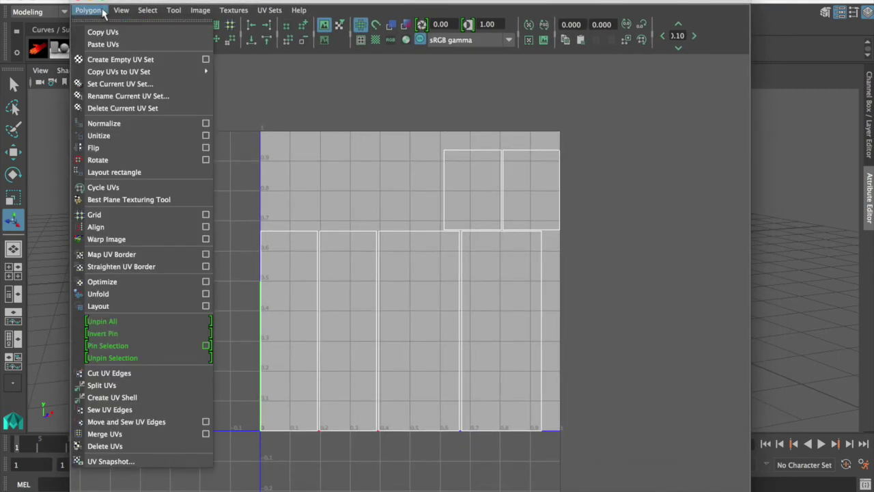
pyautogui.click(151, 463)
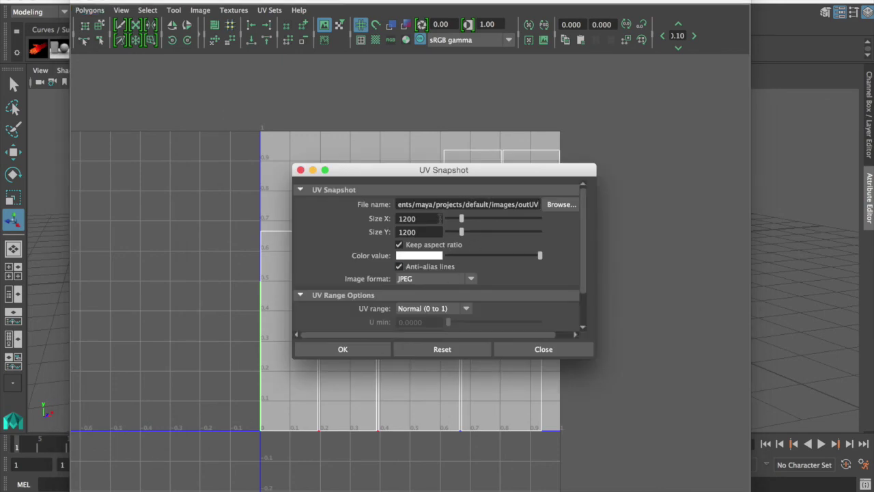
# - Set the snapshot file to concrete_bottom in the Desktop's building_1 folder
pyautogui.click(561, 206)
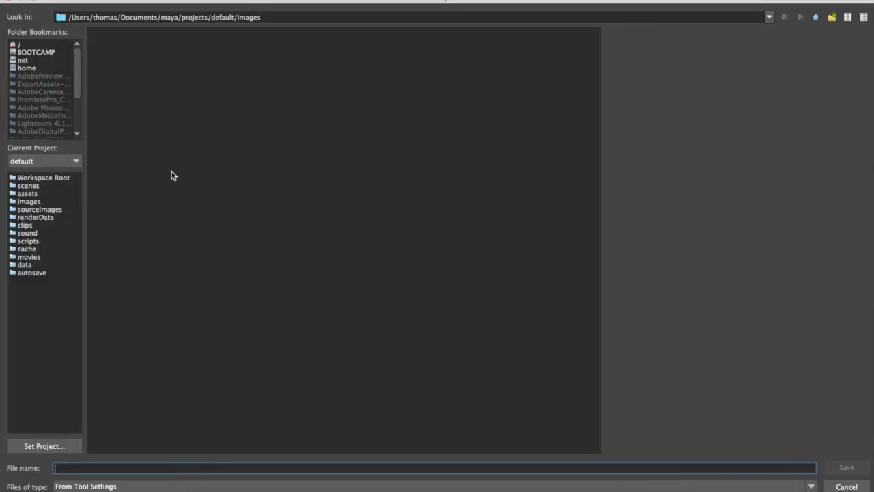
pyautogui.moveTo(76, 76)
pyautogui.mouseDown()
pyautogui.moveTo(83, 137)
pyautogui.moveTo(81, 85)
pyautogui.moveTo(70, 88)
pyautogui.moveTo(77, 78)
pyautogui.mouseUp()
pyautogui.scroll(-3, 83, 128)
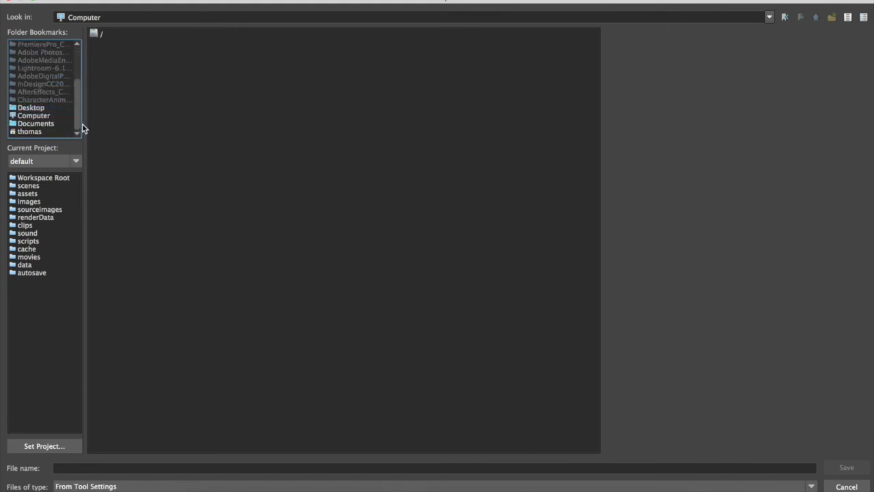
pyautogui.click(47, 108)
pyautogui.doubleClick(116, 72)
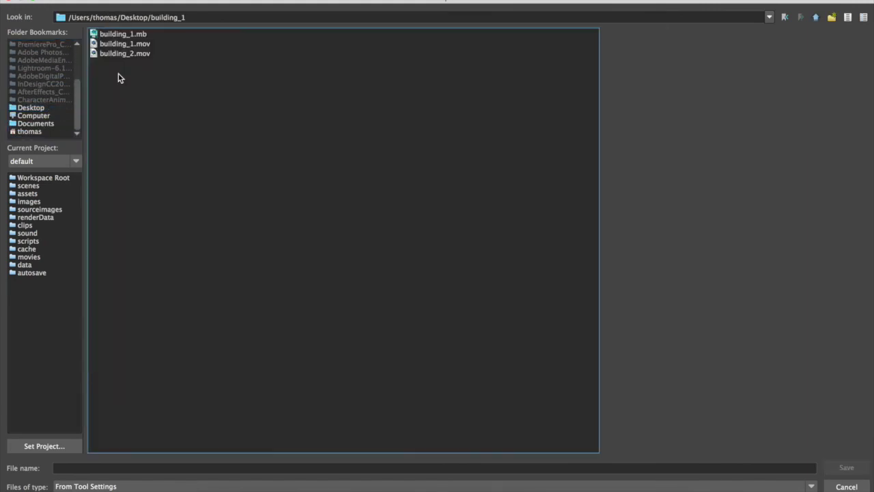
pyautogui.click(163, 467)
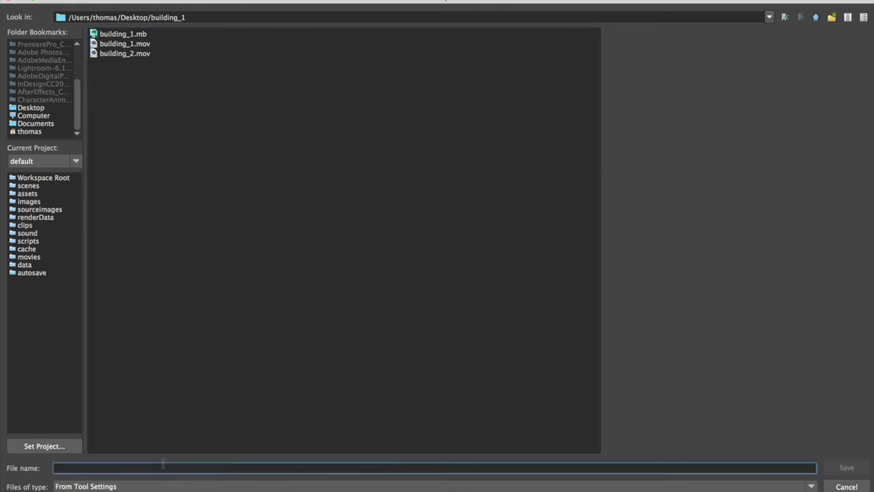
pyautogui.write('bo')
pyautogui.press('BackSpace')
pyautogui.press('BackSpace')
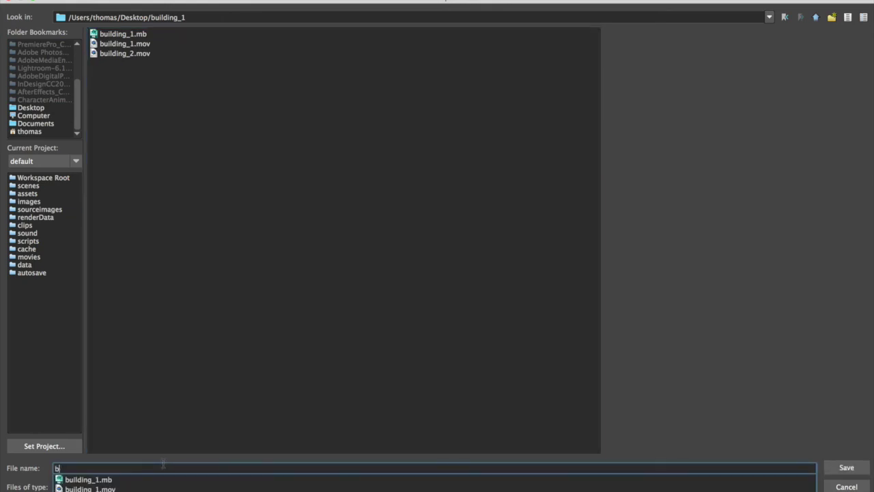
pyautogui.write('concrete_bottom')
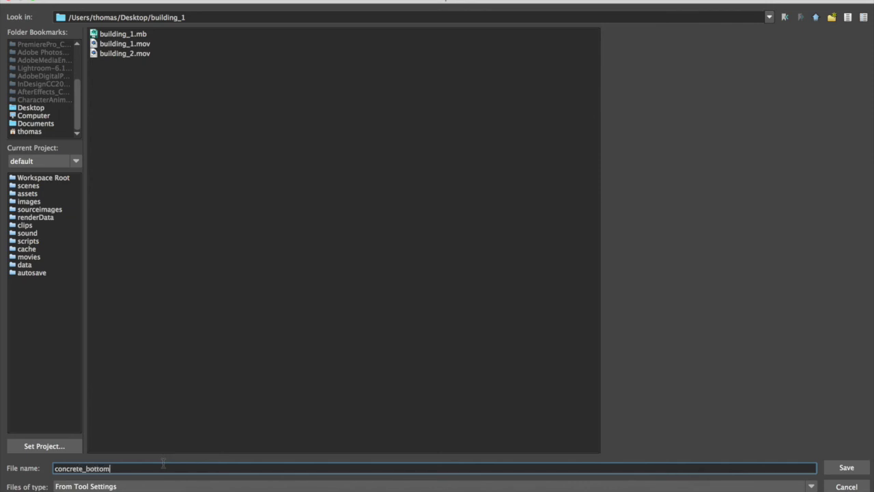
pyautogui.click(846, 467)
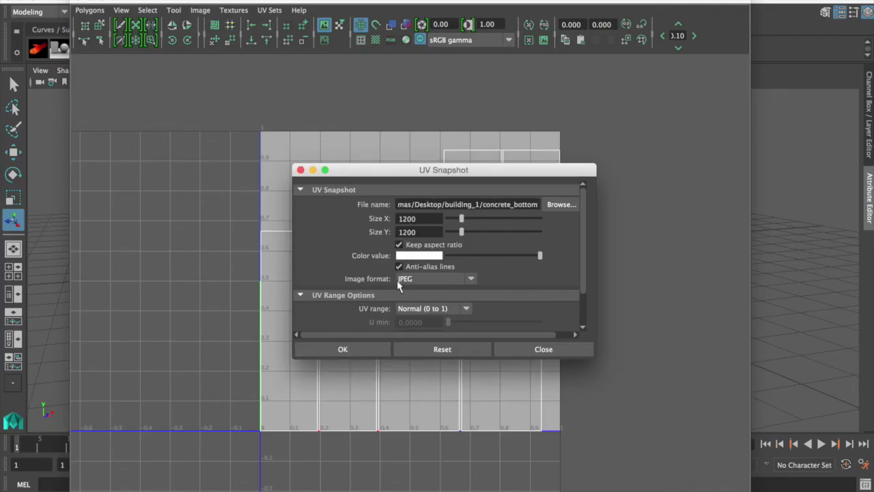
# - Export the concrete_bottom snapshot, then select the roof plank and reopen UV Snapshot settings
pyautogui.click(343, 349)
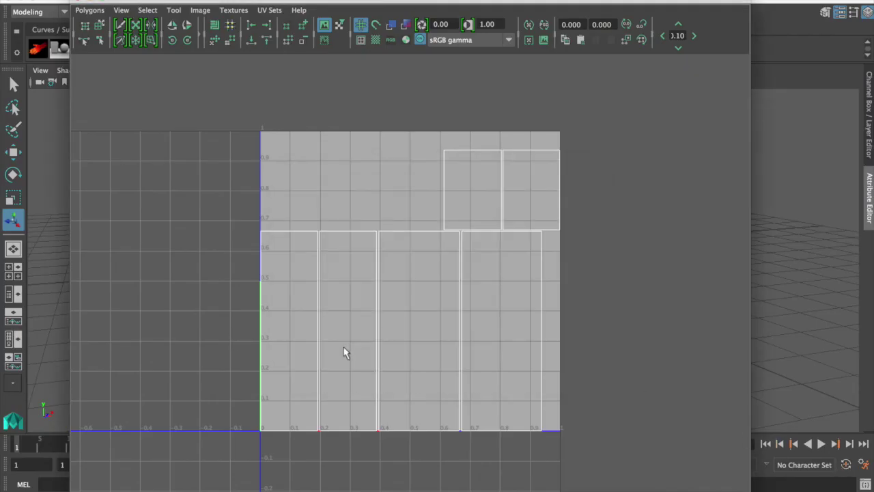
pyautogui.moveTo(439, 13); pyautogui.dragTo(239, 37)
pyautogui.click(568, 140)
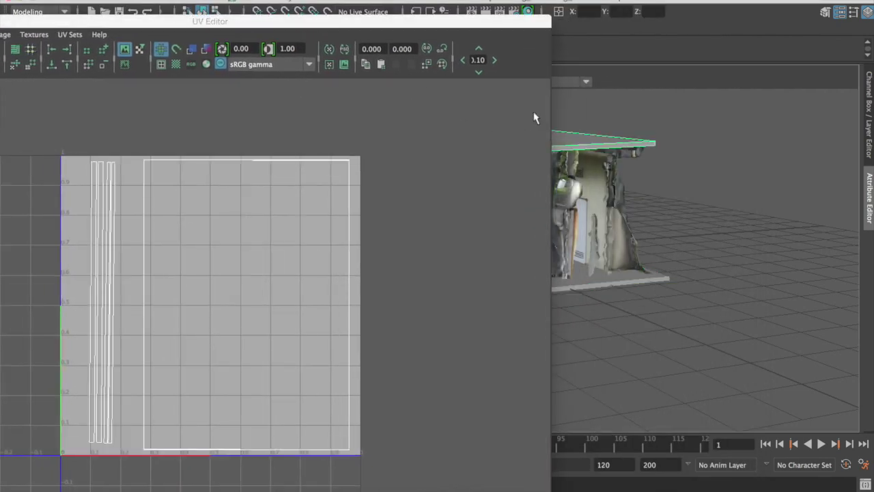
pyautogui.moveTo(421, 29); pyautogui.dragTo(633, 4)
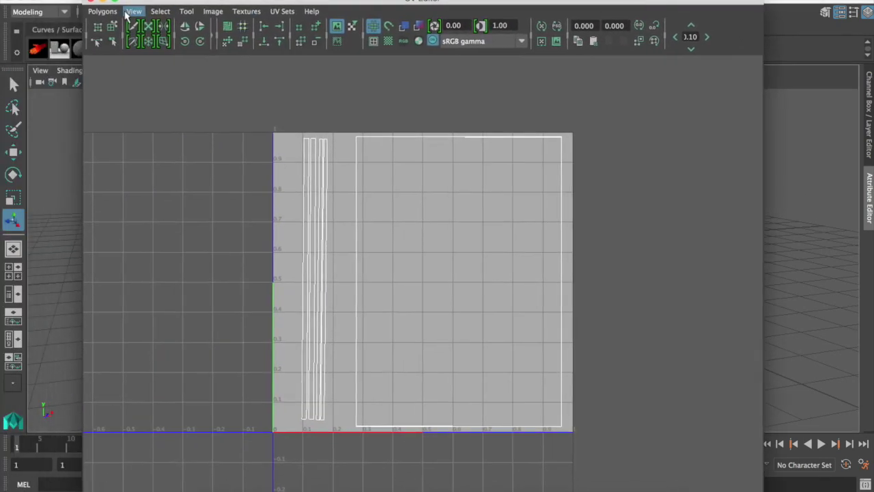
pyautogui.click(102, 12)
pyautogui.click(141, 463)
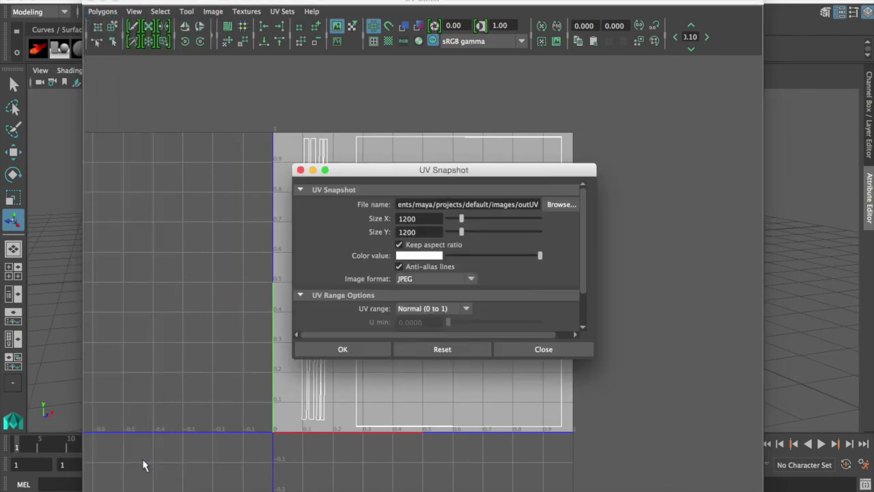
# - Export the roof UV snapshot as roof_top into Desktop/building_1
pyautogui.click(558, 205)
pyautogui.scroll(-3, 55, 78)
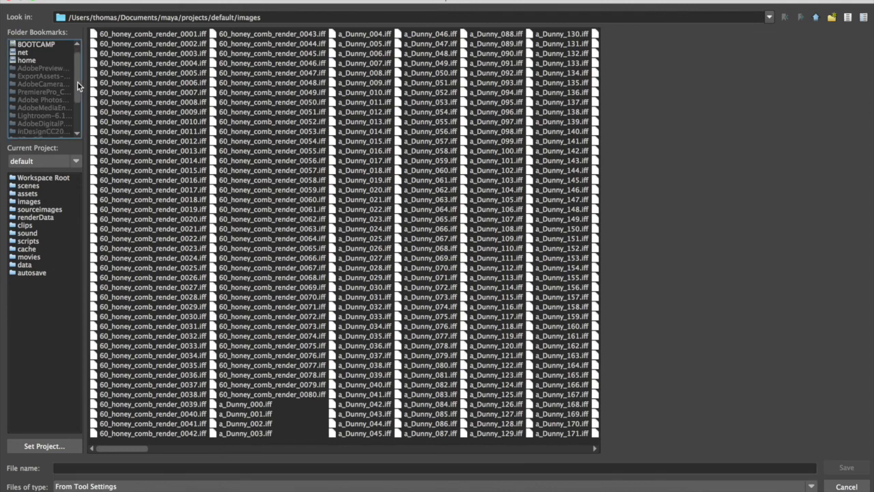
pyautogui.click(51, 108)
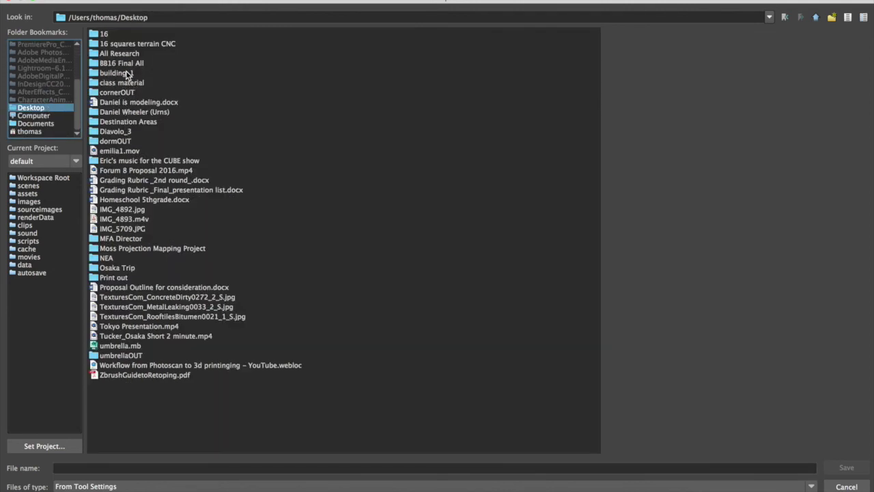
pyautogui.doubleClick(125, 74)
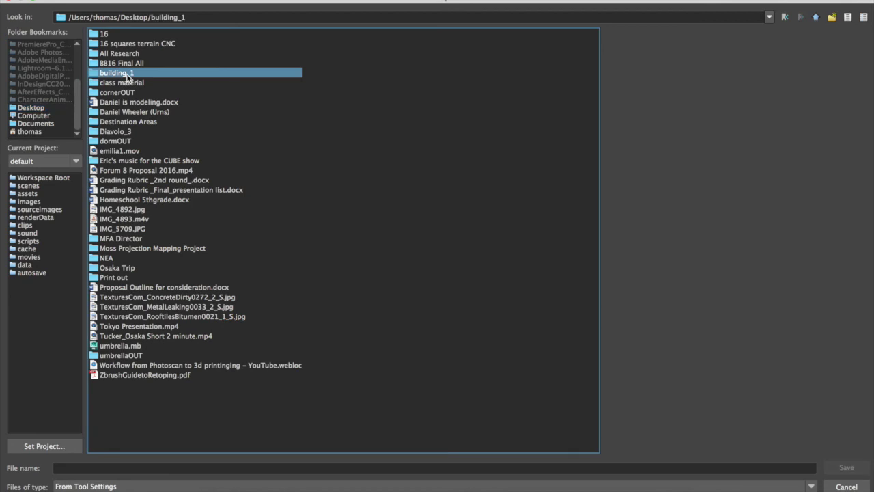
pyautogui.click(90, 467)
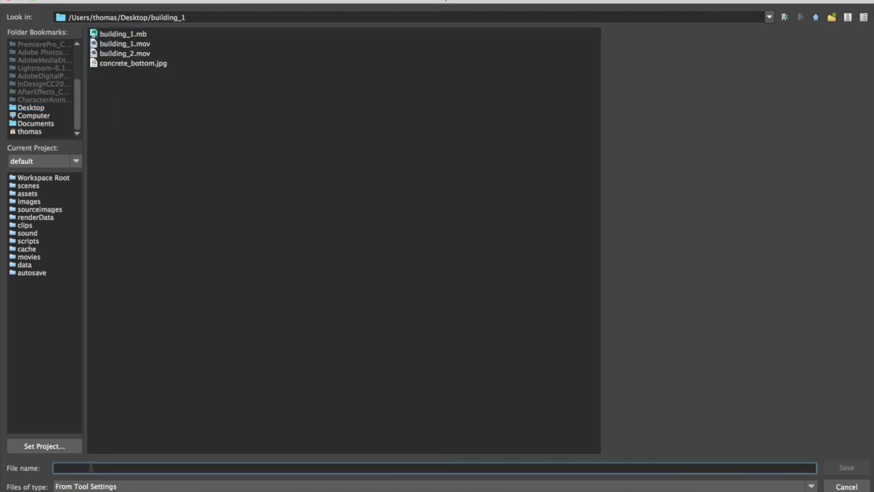
pyautogui.write('roof_top')
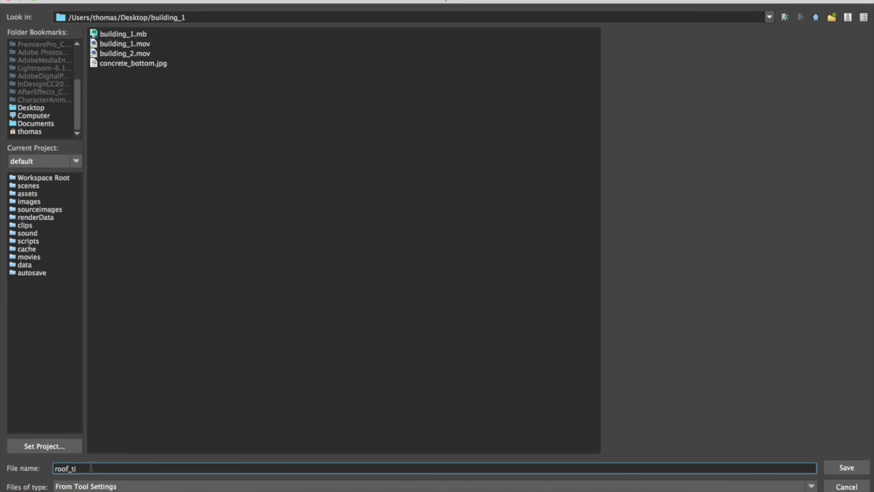
pyautogui.click(846, 468)
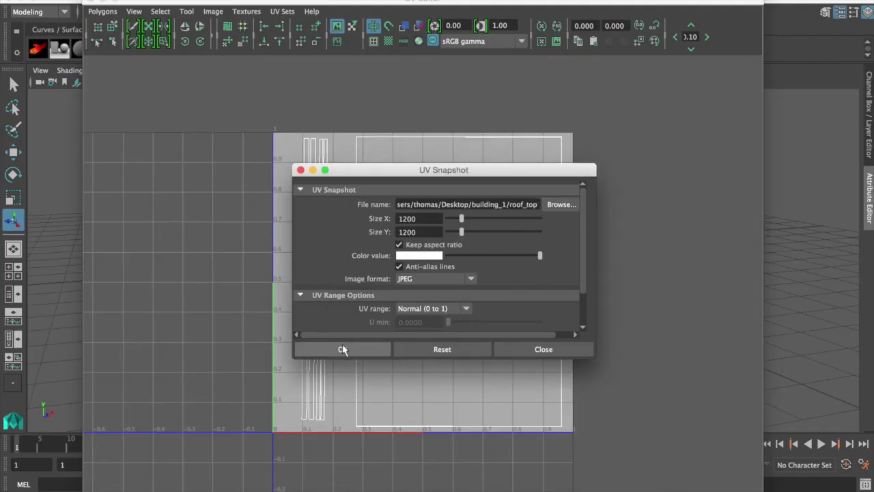
pyautogui.click(342, 348)
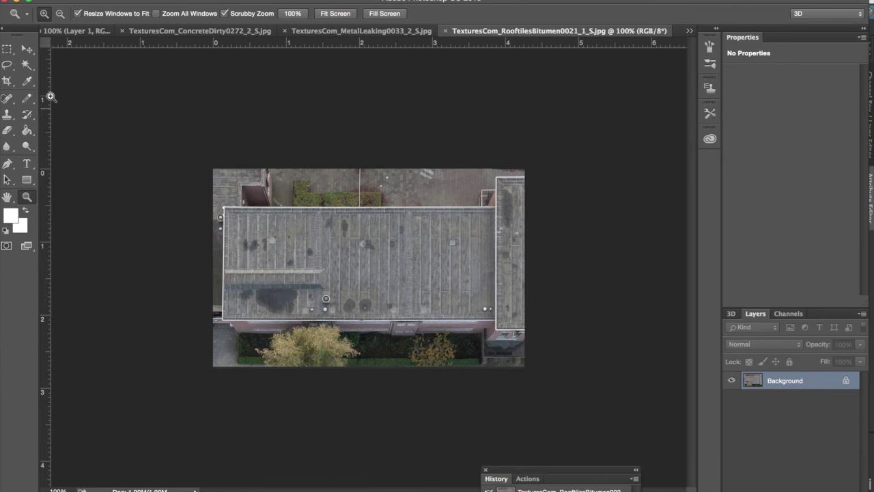
# - Marquee-select the flat roof in the roof-tiles photo and browse to the Desktop to open files
pyautogui.click(6, 48)
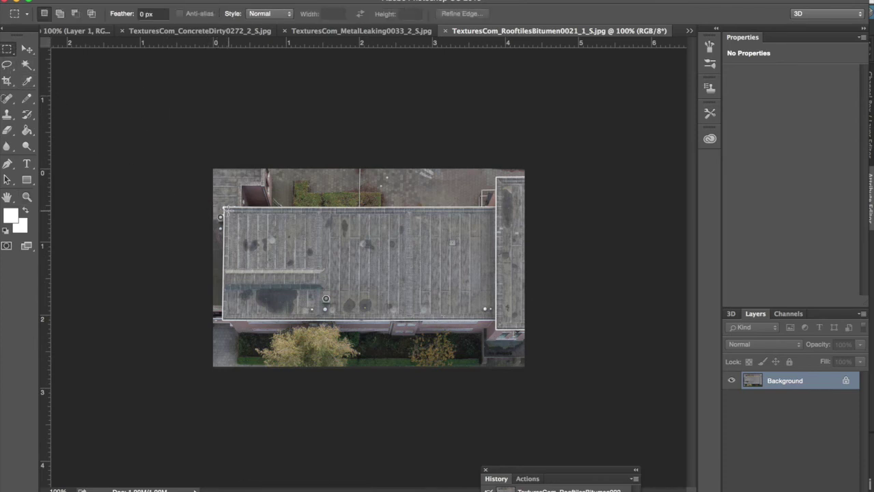
pyautogui.moveTo(223, 207); pyautogui.dragTo(494, 318)
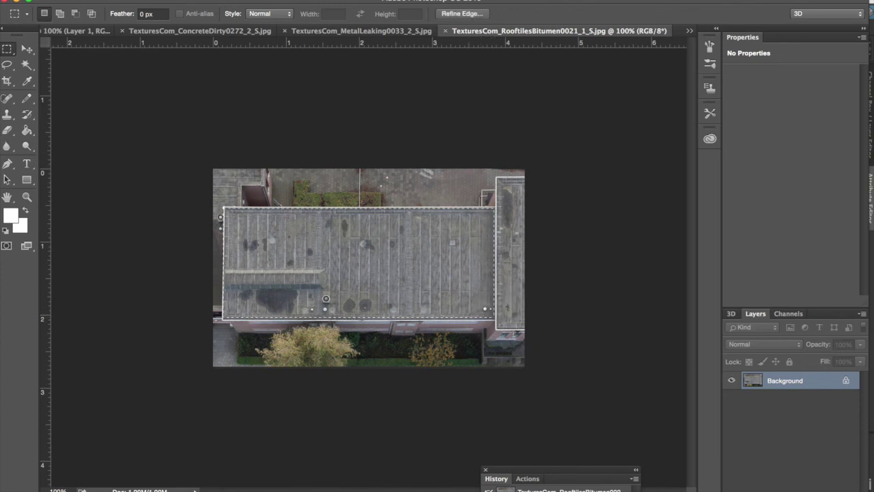
pyautogui.click(112, 2)
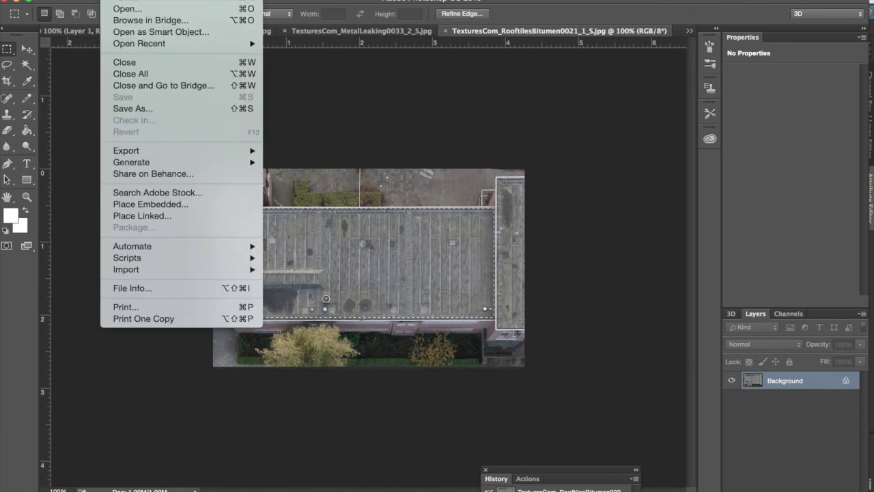
pyautogui.click(130, 11)
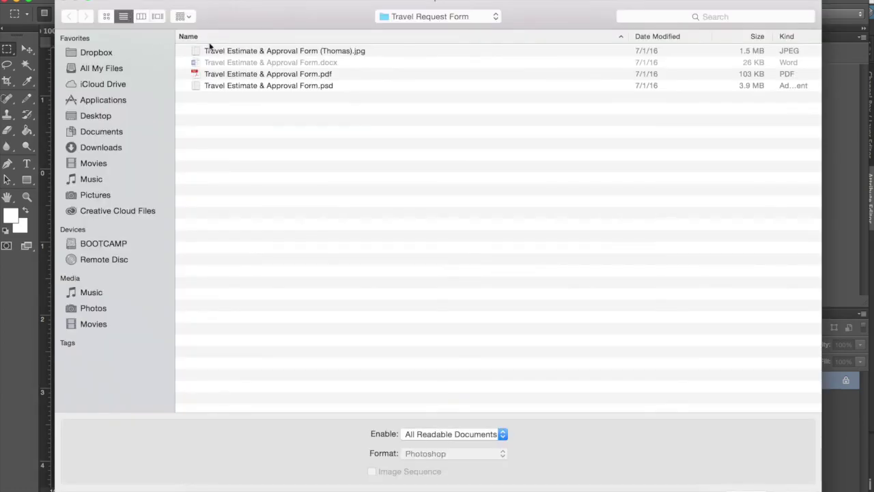
pyautogui.click(117, 68)
pyautogui.click(112, 115)
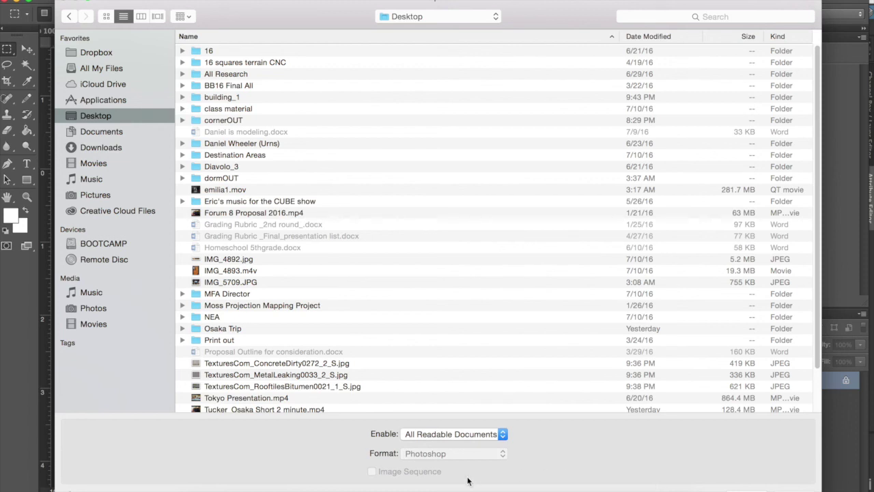
# - Open concrete_bottom.jpg and roof_top.jpg together from Desktop/building_1
pyautogui.press('Escape')
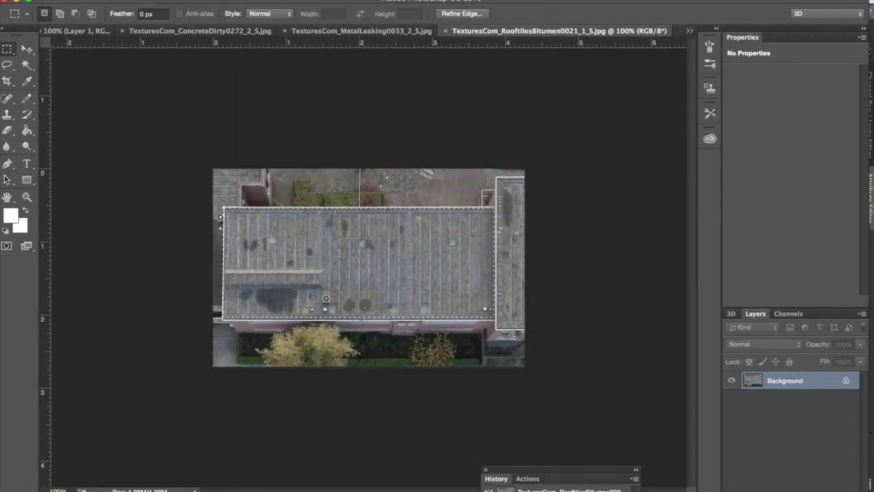
pyautogui.click(117, 0)
pyautogui.click(128, 8)
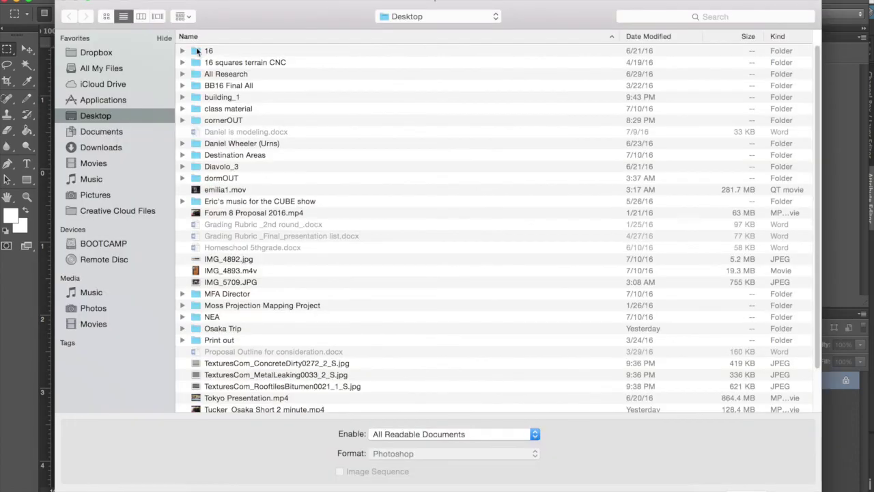
pyautogui.doubleClick(222, 97)
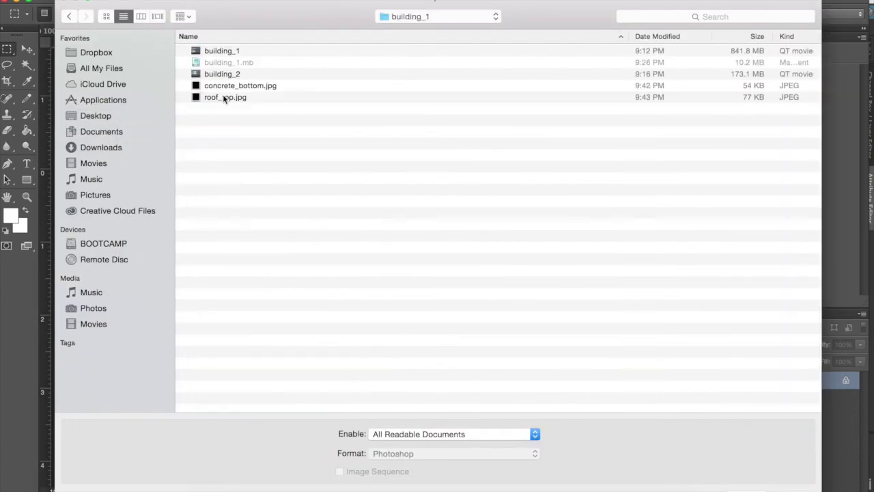
pyautogui.click(223, 86)
pyautogui.keyDown('shift'); pyautogui.click(223, 97); pyautogui.keyUp('shift')
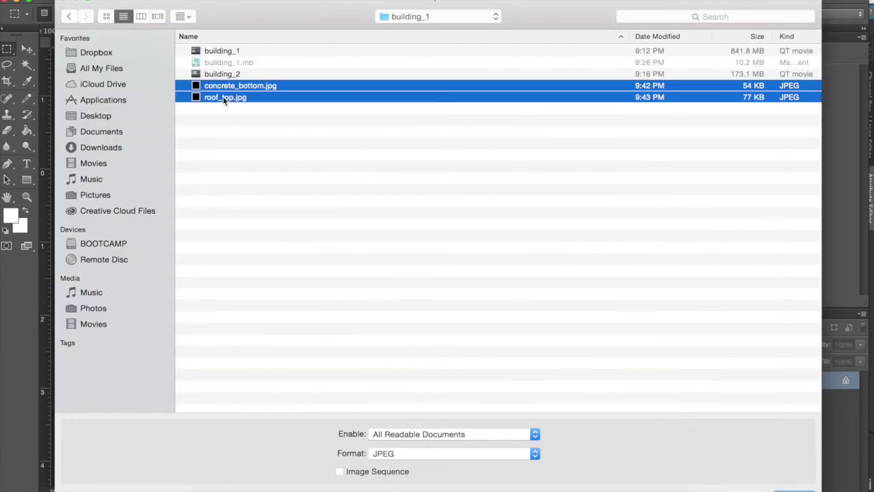
pyautogui.press('Return')
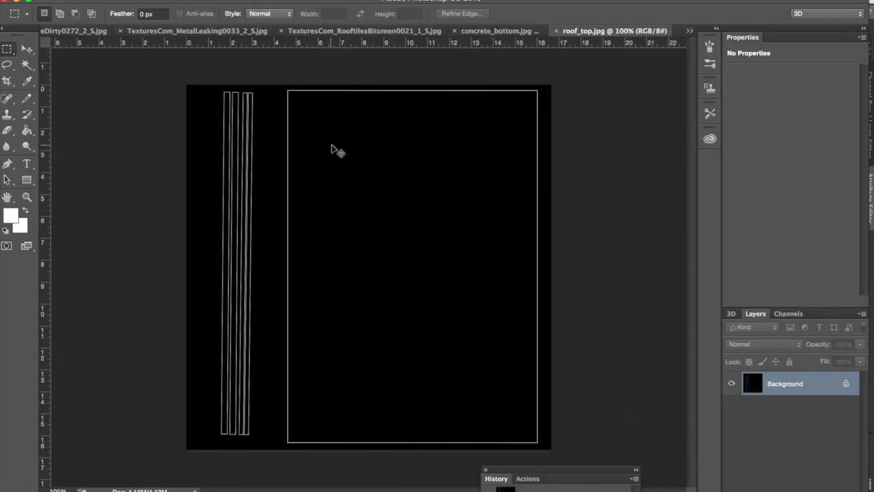
# - Paste the roof-tiles photo as Layer 1, rotate it 90° and stretch it across the large roof UV shell
pyautogui.hotkey('ctrl', 'v')
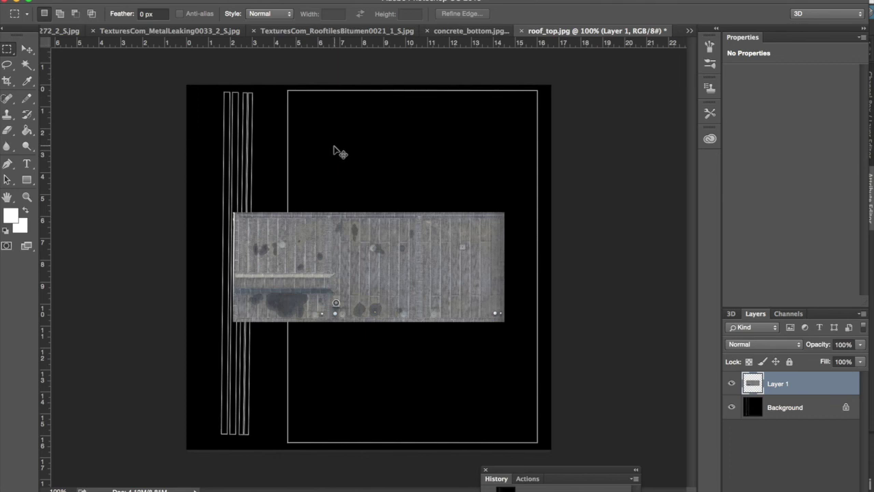
pyautogui.hotkey('ctrl', 't')
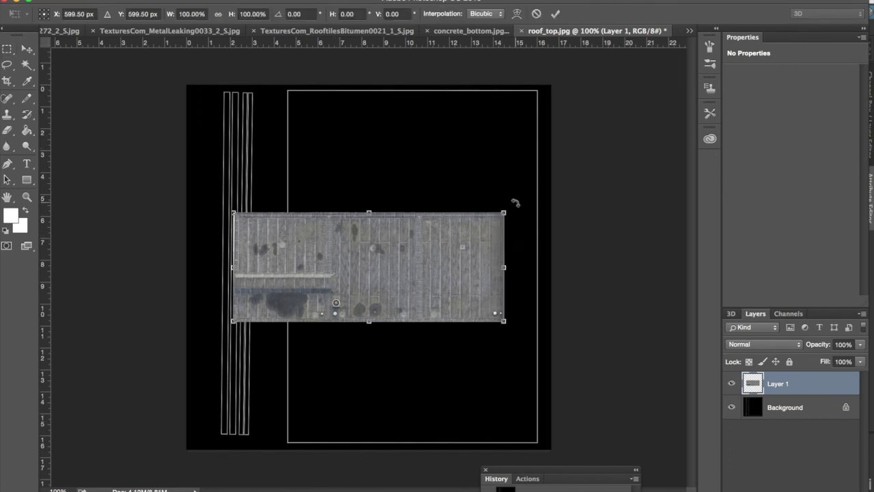
pyautogui.moveTo(515, 202); pyautogui.dragTo(424, 391)
pyautogui.moveTo(425, 132); pyautogui.dragTo(538, 89)
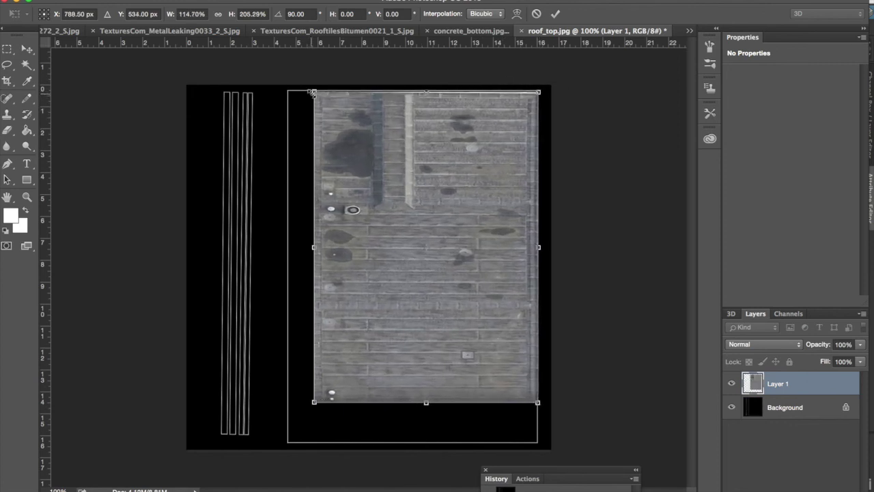
pyautogui.moveTo(313, 93); pyautogui.dragTo(286, 85)
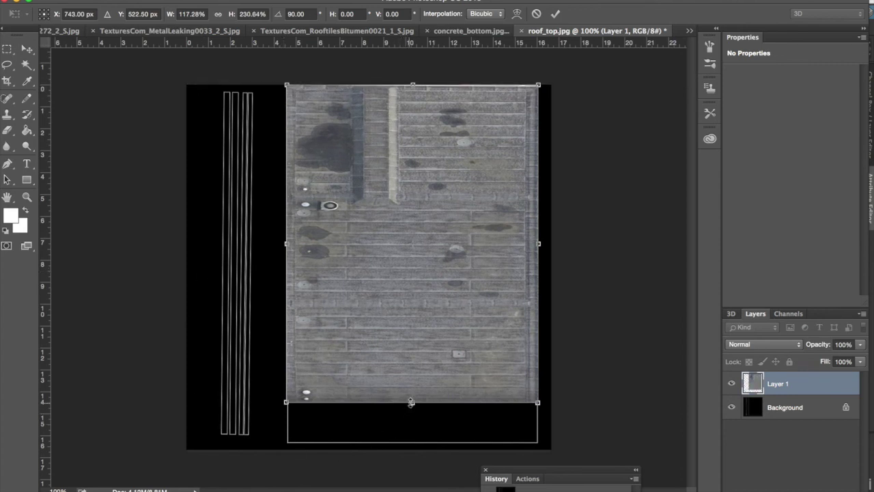
pyautogui.moveTo(412, 403); pyautogui.dragTo(408, 452)
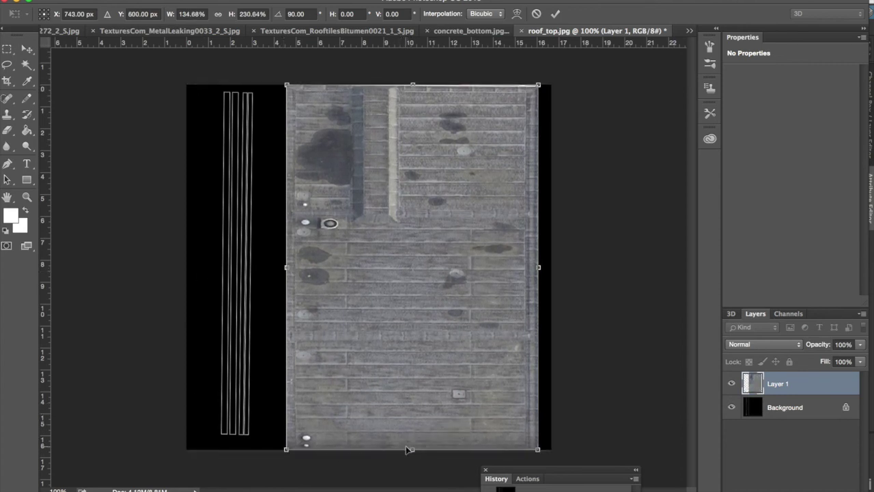
pyautogui.press('Return')
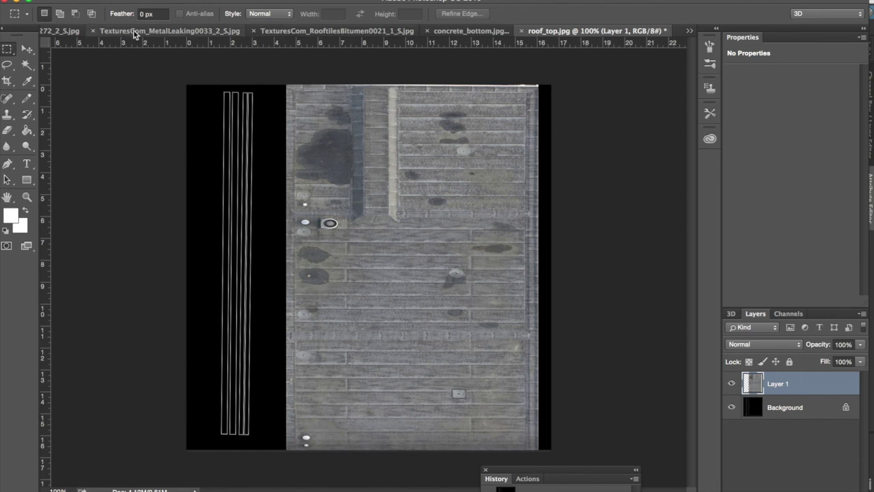
# - Close the RooftilesBitumen photo and marquee-select a thin strip across the MetalLeaking texture's top
pyautogui.click(62, 32)
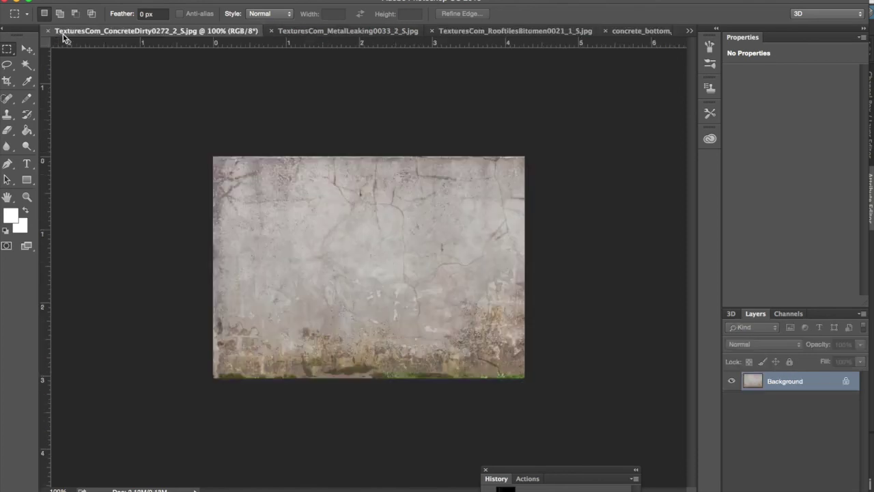
pyautogui.click(495, 31)
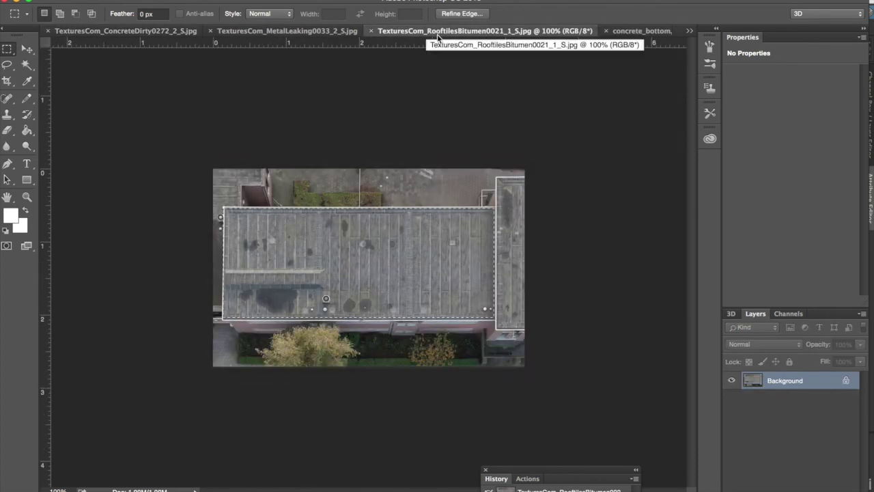
pyautogui.click(372, 32)
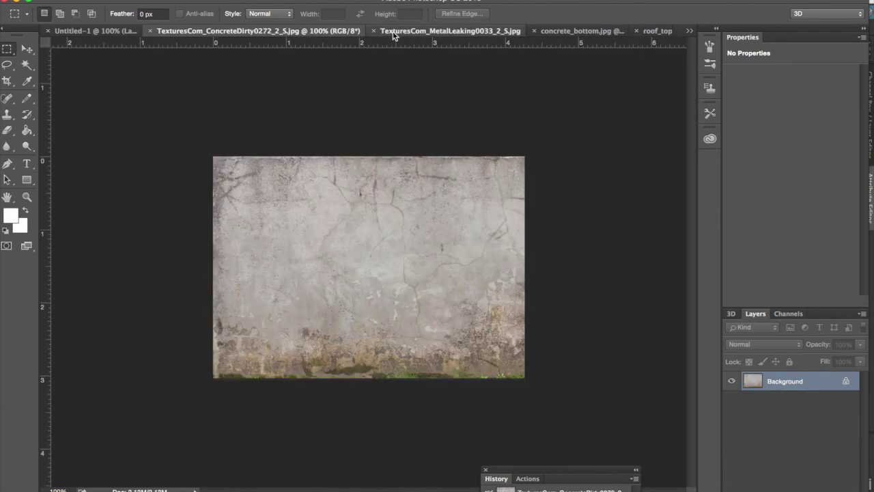
pyautogui.click(391, 32)
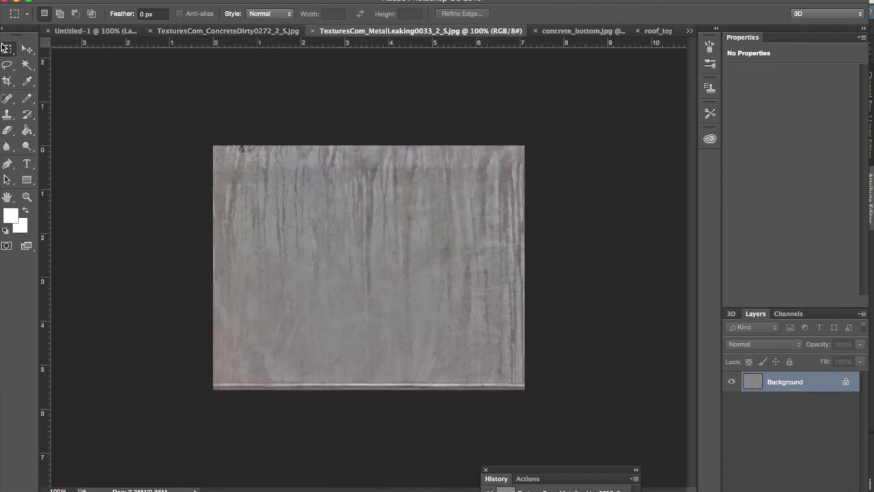
pyautogui.moveTo(215, 146); pyautogui.dragTo(529, 174)
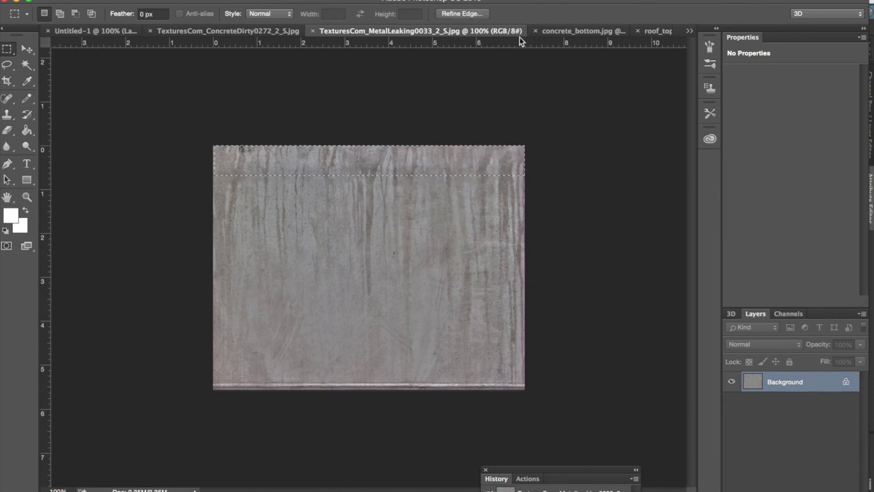
pyautogui.click(590, 31)
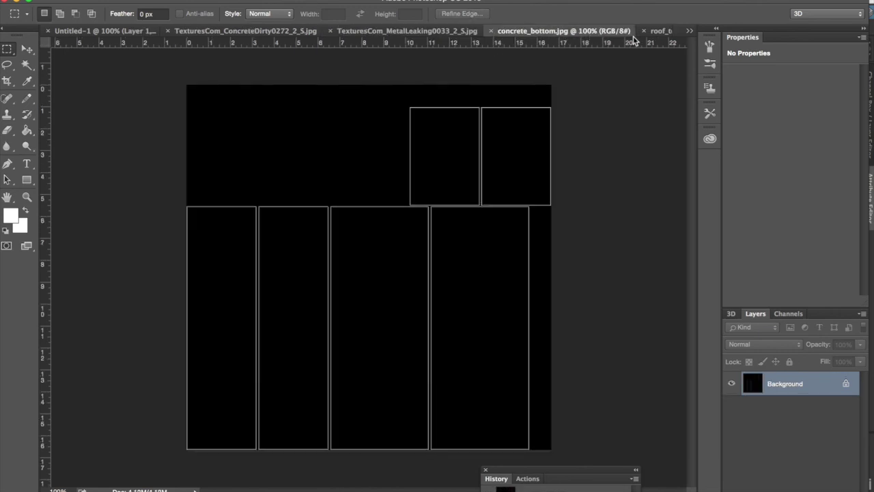
# - Paste the metal strip into roof_top as Layer 2, rotated 90° and scaled into the left column
pyautogui.click(659, 31)
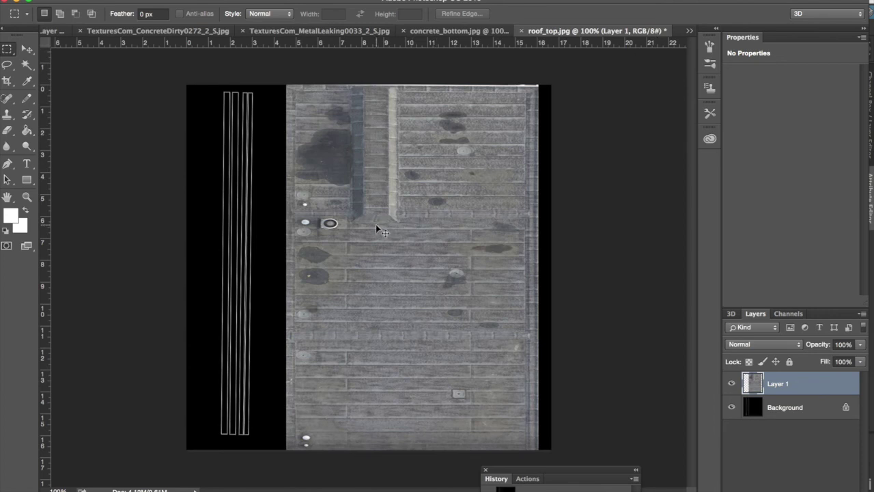
pyautogui.hotkey('ctrl', 'v')
pyautogui.hotkey('ctrl', 't')
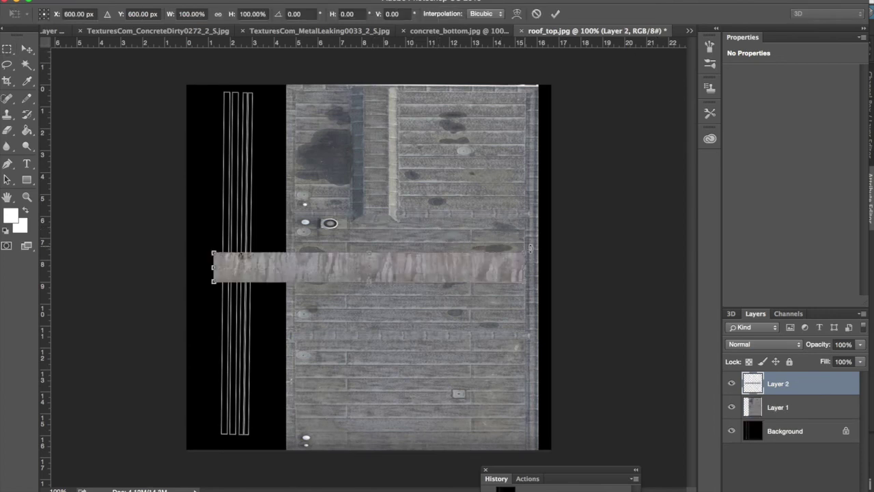
pyautogui.moveTo(182, 226); pyautogui.dragTo(385, 187)
pyautogui.moveTo(382, 420); pyautogui.dragTo(348, 229)
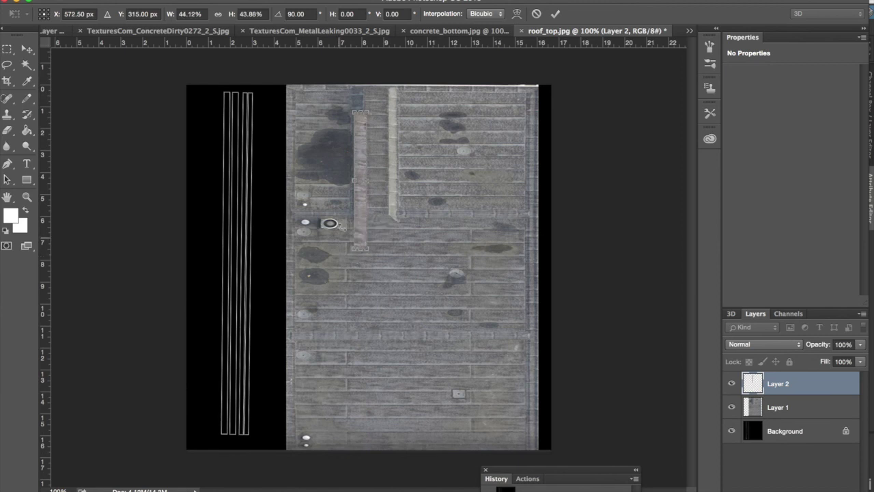
pyautogui.moveTo(362, 193); pyautogui.dragTo(230, 178)
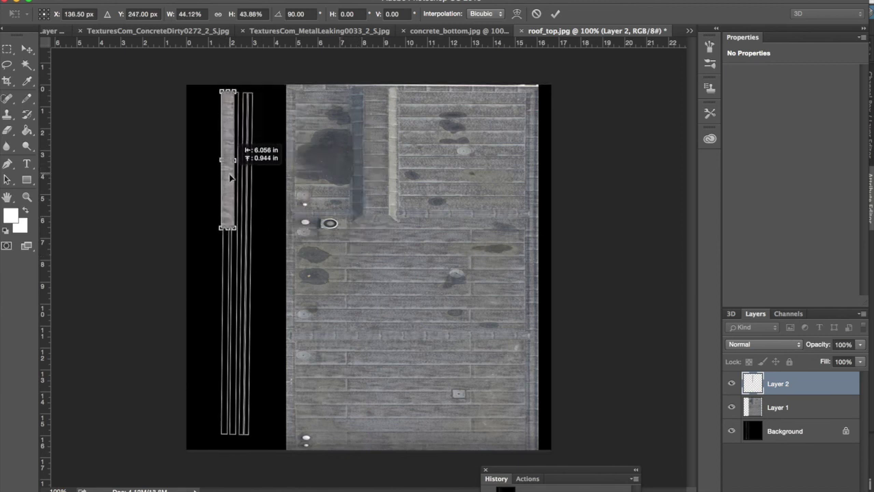
pyautogui.moveTo(236, 159); pyautogui.dragTo(237, 160)
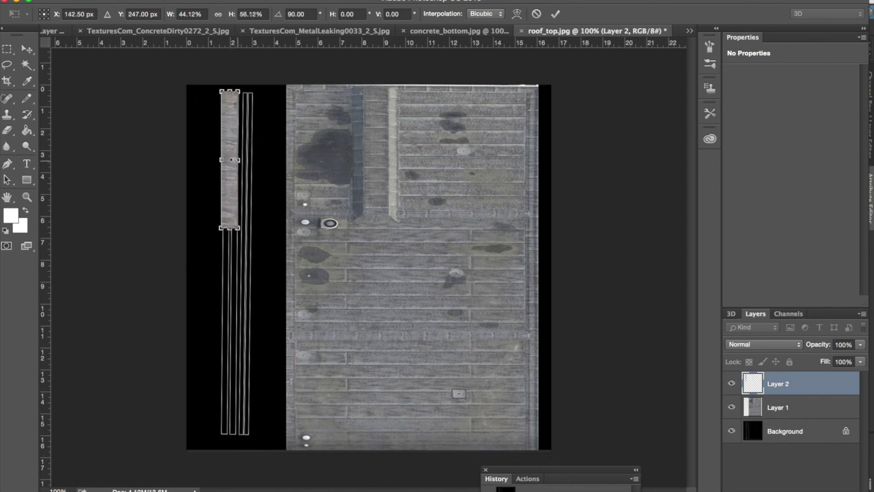
pyautogui.press('Return')
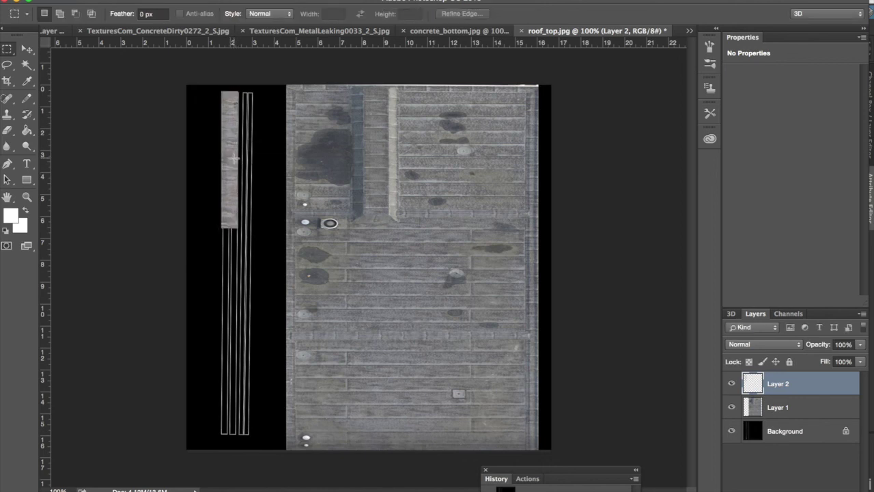
# - Duplicate the strip with the Move tool into the next column, nudging it left to hide the seam
pyautogui.click(27, 49)
pyautogui.keyDown('alt'); pyautogui.moveTo(232, 176); pyautogui.dragTo(227, 312); pyautogui.keyUp('alt')
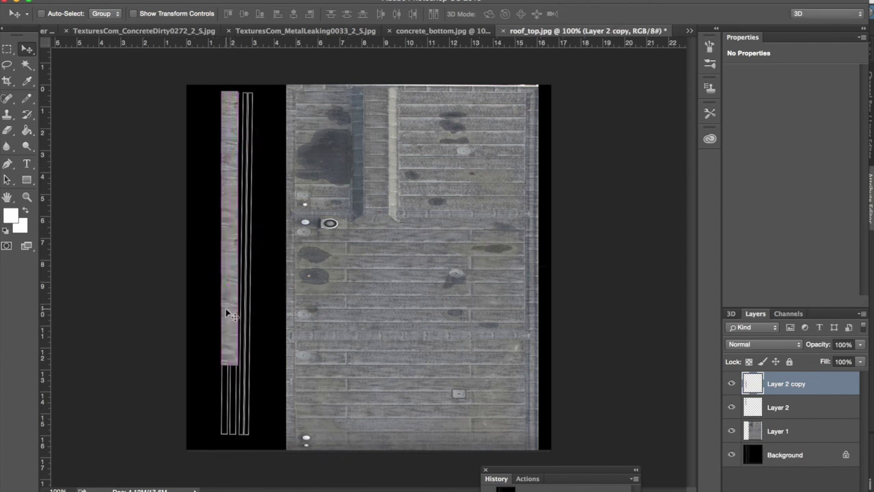
pyautogui.press('super+z')
pyautogui.keyDown('alt'); pyautogui.moveTo(230, 279); pyautogui.dragTo(233, 415); pyautogui.keyUp('alt')
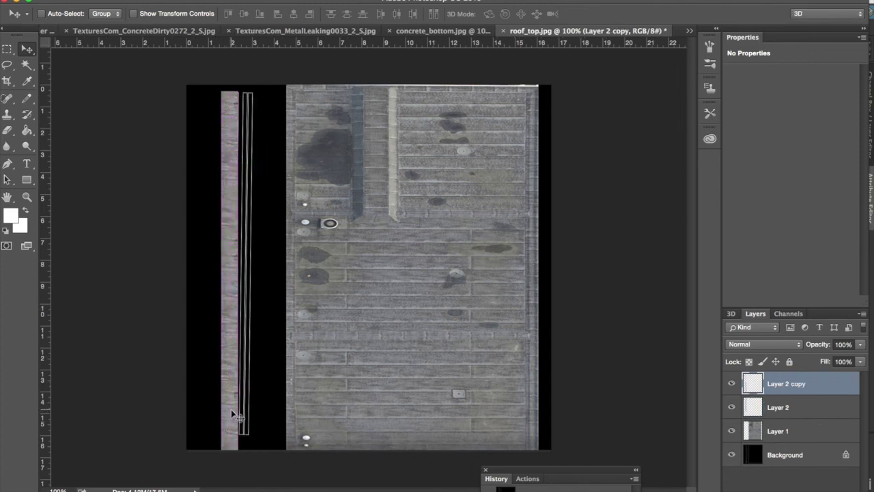
pyautogui.press('super+z')
pyautogui.moveTo(230, 377); pyautogui.dragTo(247, 373)
pyautogui.press('Left')
pyautogui.press('Left')
pyautogui.press('Left')
pyautogui.press('Left')
pyautogui.press('Left')
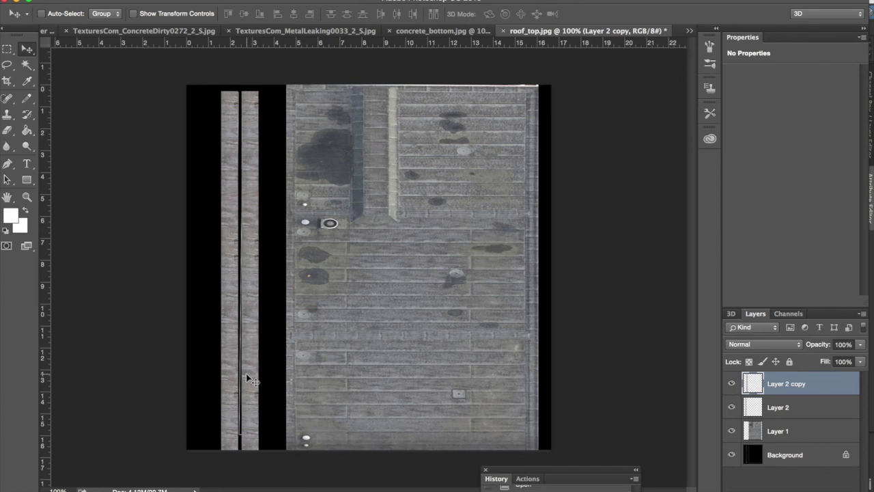
pyautogui.press('Left')
pyautogui.press('Left')
pyautogui.press('Left')
pyautogui.press('Left')
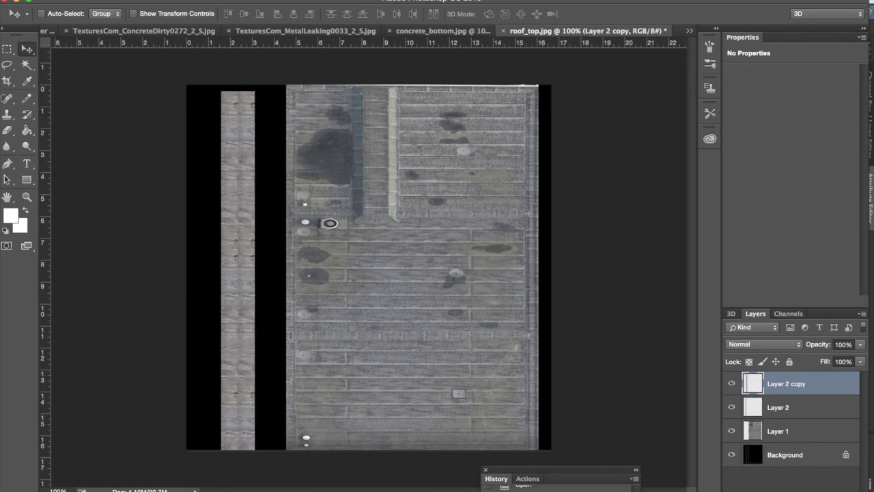
pyautogui.click(113, 0)
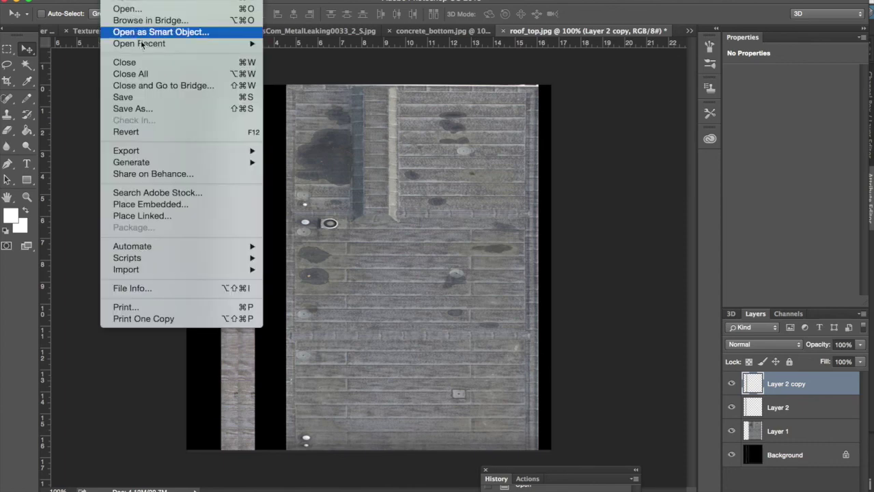
# - Save the texture as JPEG over roof_top.jpg, then close the document without saving layers
pyautogui.click(156, 109)
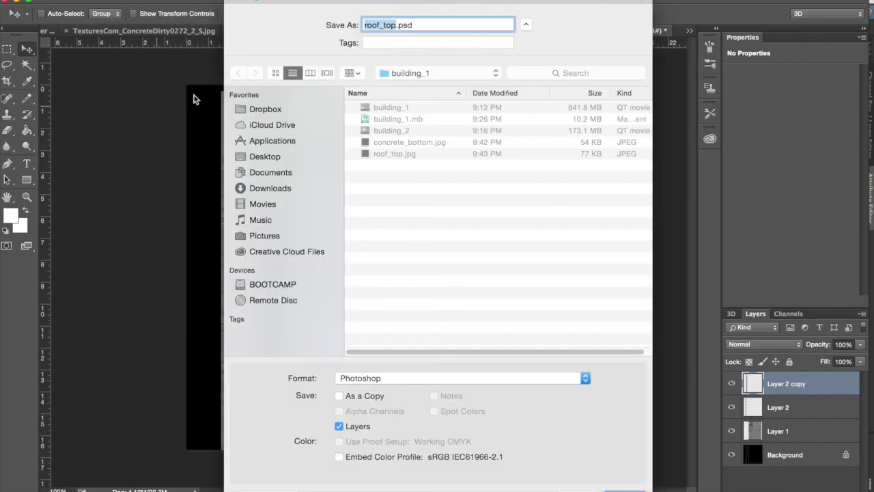
pyautogui.click(402, 157)
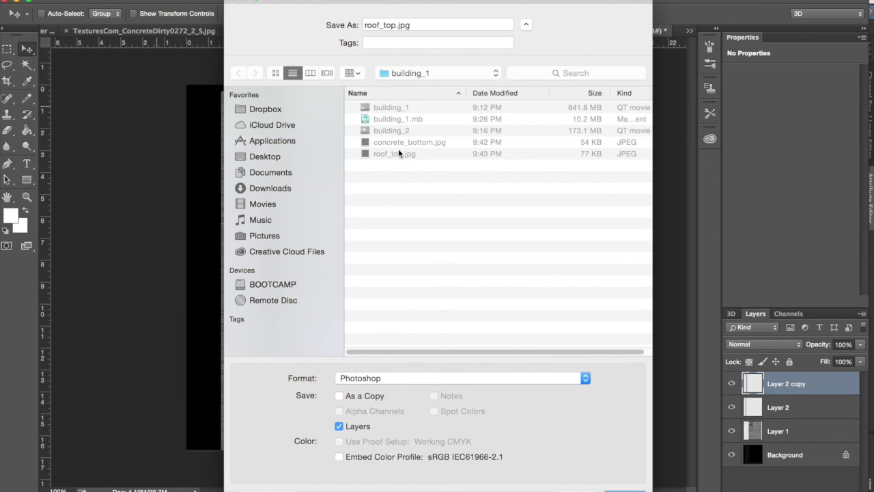
pyautogui.click(557, 376)
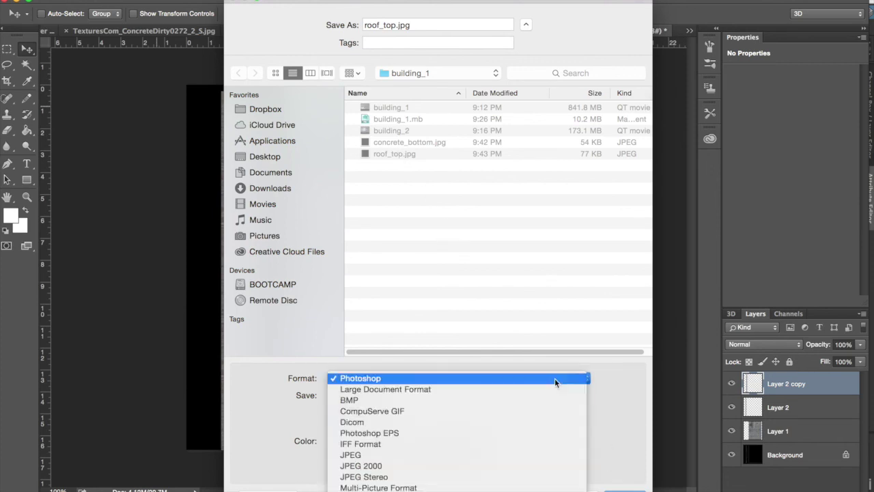
pyautogui.click(564, 457)
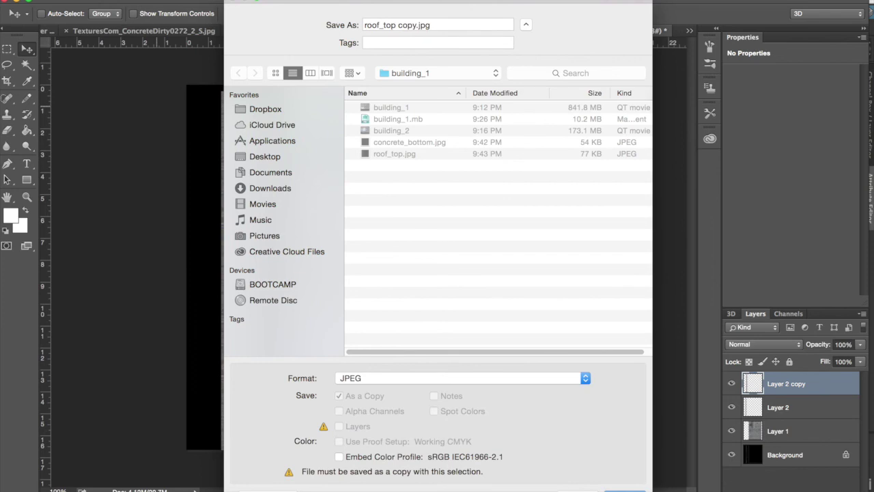
pyautogui.click(624, 489)
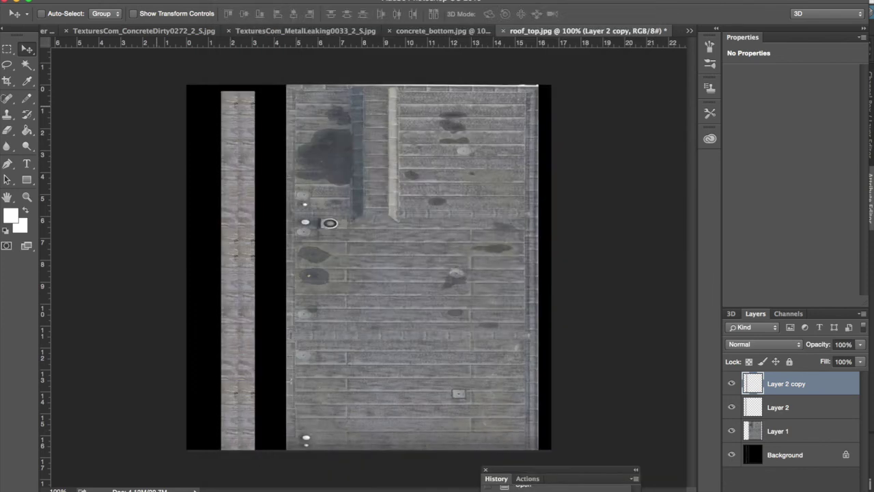
pyautogui.click(511, 155)
pyautogui.click(503, 30)
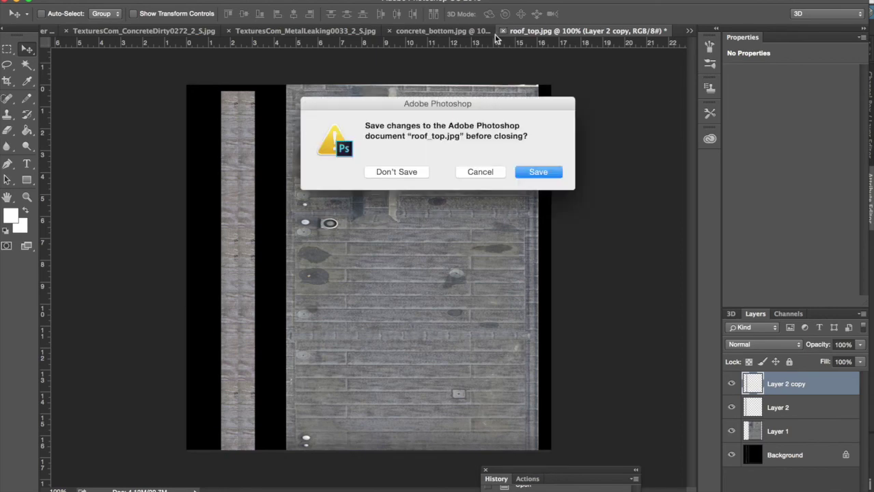
pyautogui.click(402, 172)
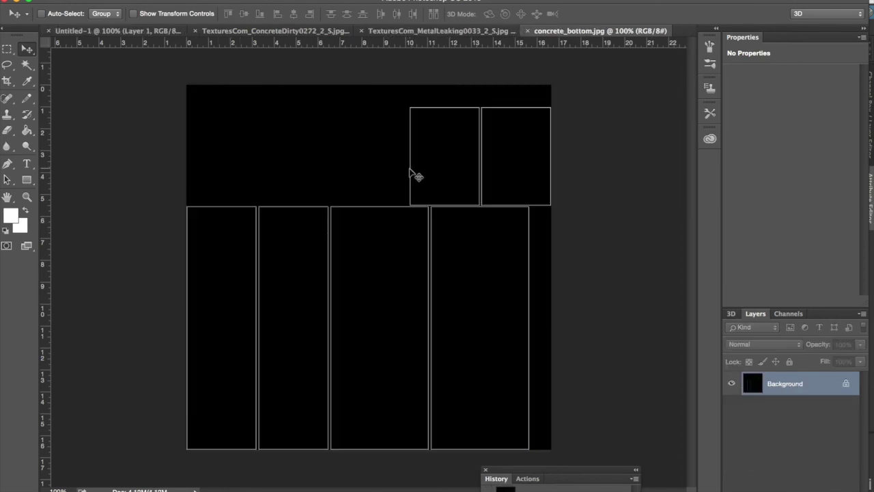
# - Select the whole dirty concrete texture and close the MetalLeaking document
pyautogui.click(298, 32)
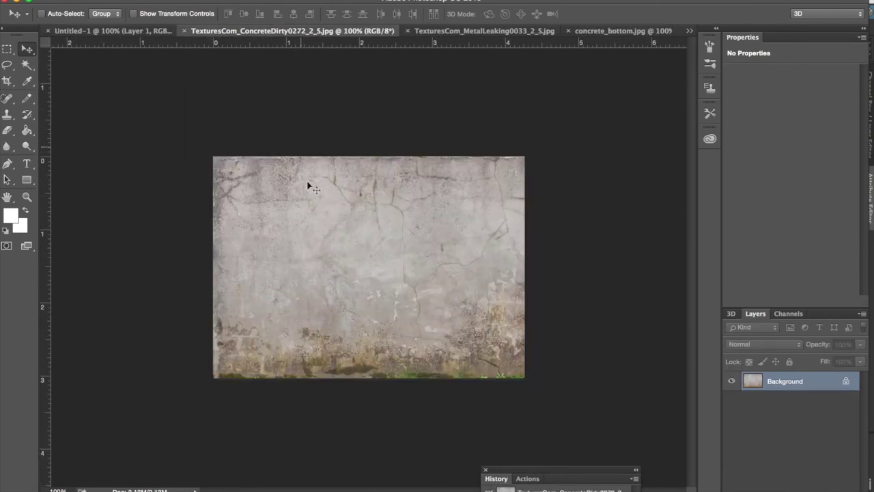
pyautogui.click(8, 49)
pyautogui.moveTo(179, 150); pyautogui.dragTo(555, 408)
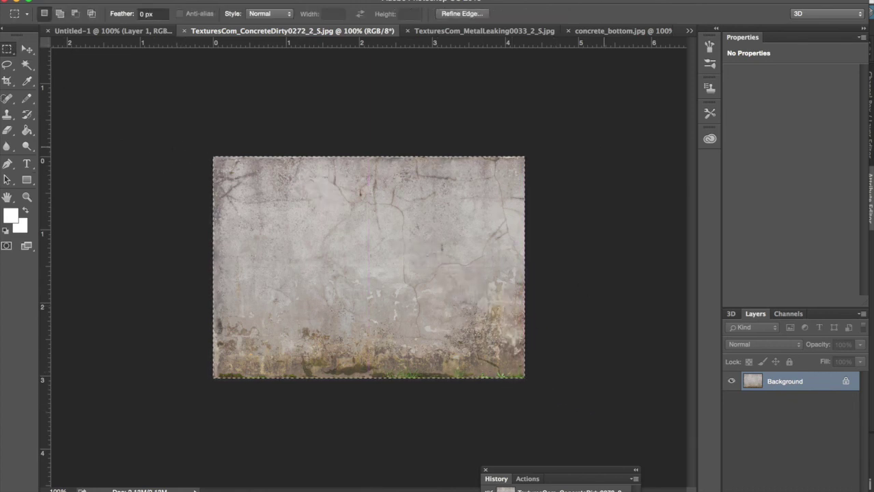
pyautogui.click(457, 34)
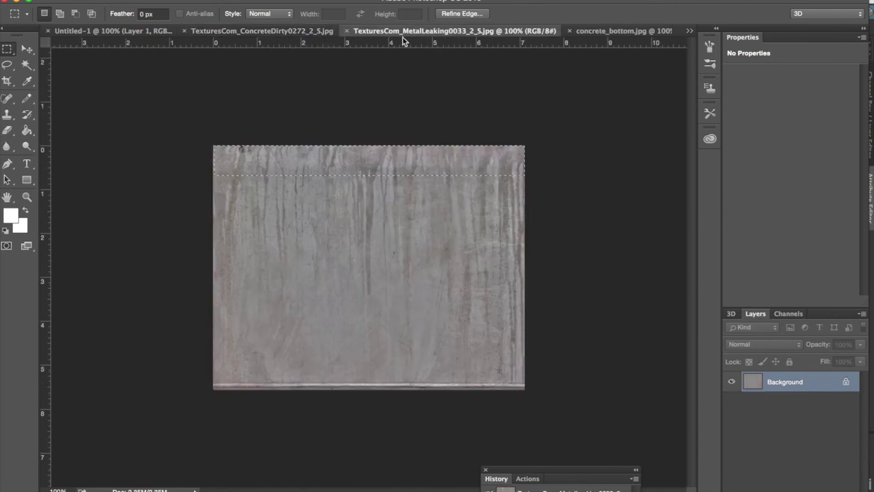
pyautogui.click(346, 32)
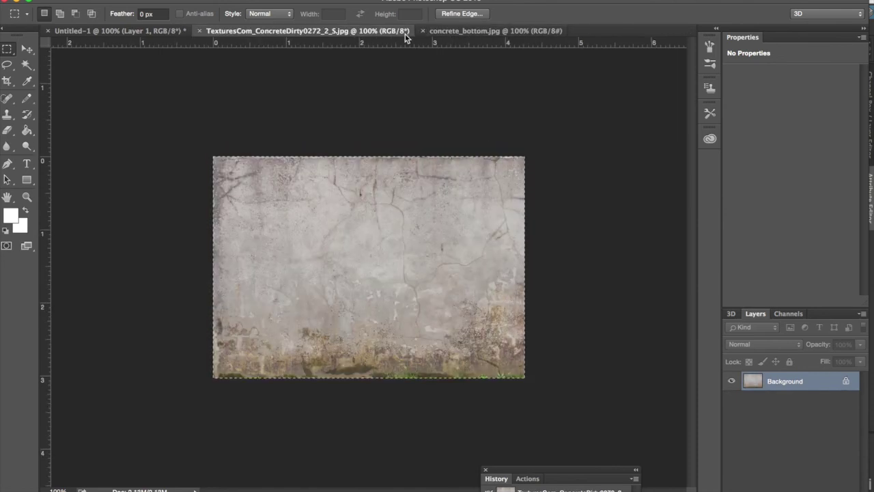
pyautogui.click(445, 32)
# - Paste the concrete into concrete_bottom.jpg as Layer 1 and rotate it 90°
pyautogui.press('super+v')
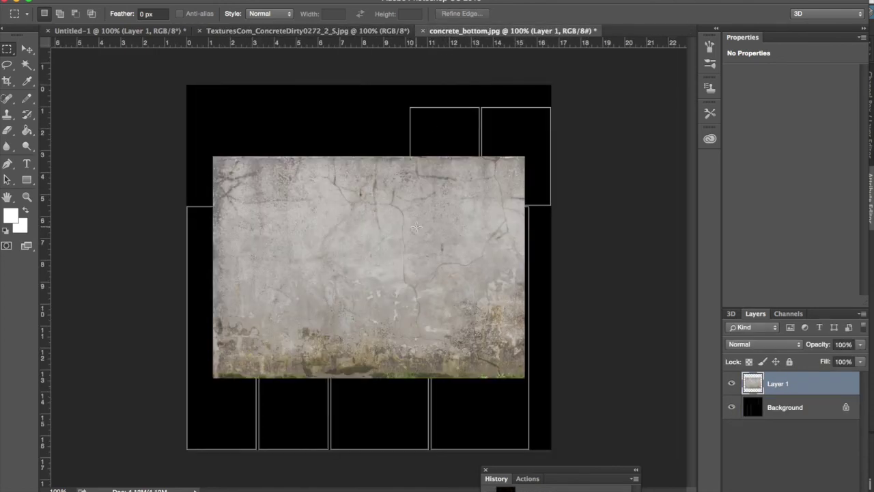
pyautogui.press('super+t')
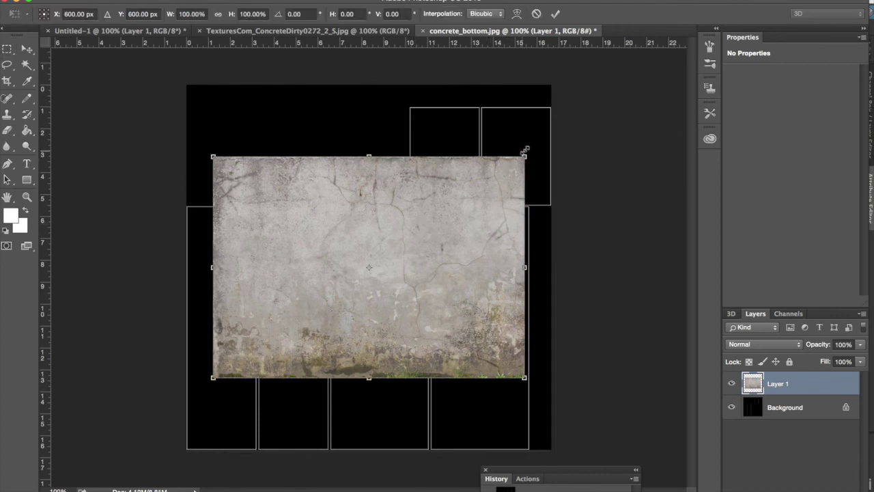
pyautogui.moveTo(529, 148); pyautogui.dragTo(456, 359)
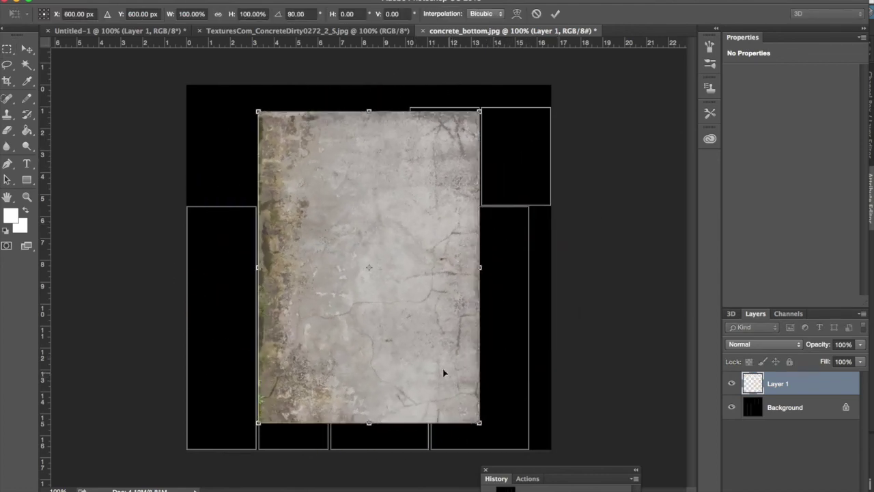
pyautogui.press('Return')
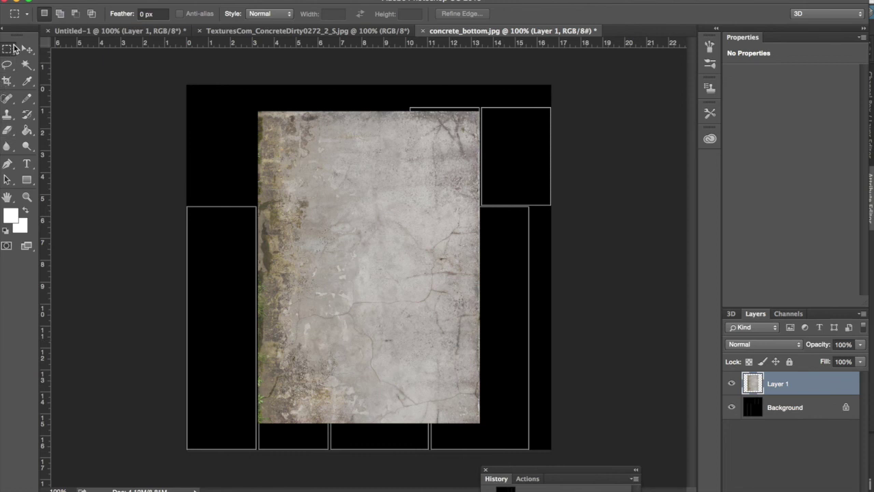
pyautogui.moveTo(298, 99); pyautogui.dragTo(570, 457)
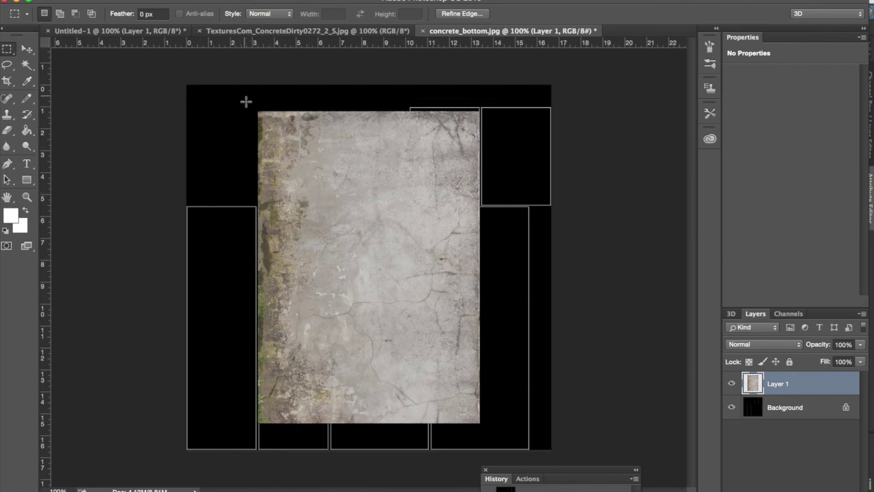
# - Delete the mossy vertical band from the concrete layer and resize it over the large lower-right rectangle
pyautogui.moveTo(244, 96); pyautogui.dragTo(292, 428)
pyautogui.press('Delete')
pyautogui.hotkey('ctrl', 'd')
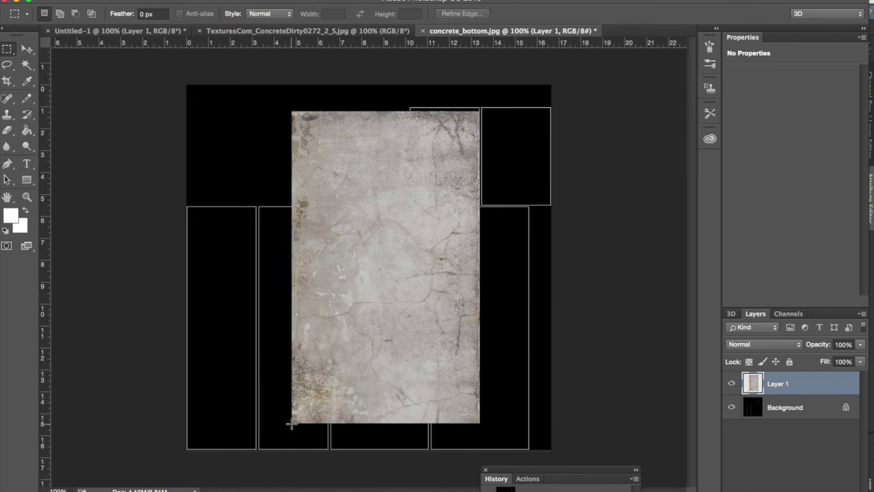
pyautogui.hotkey('ctrl', 't')
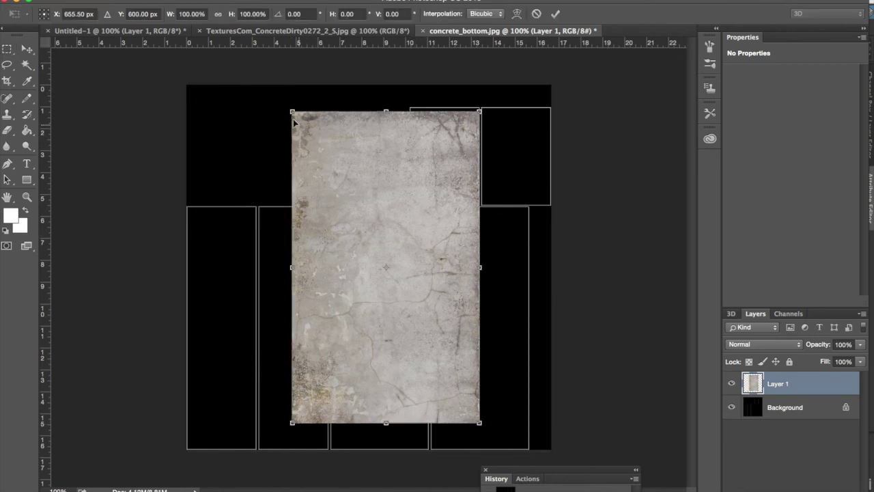
pyautogui.moveTo(292, 112); pyautogui.dragTo(335, 197)
pyautogui.moveTo(479, 423); pyautogui.dragTo(538, 450)
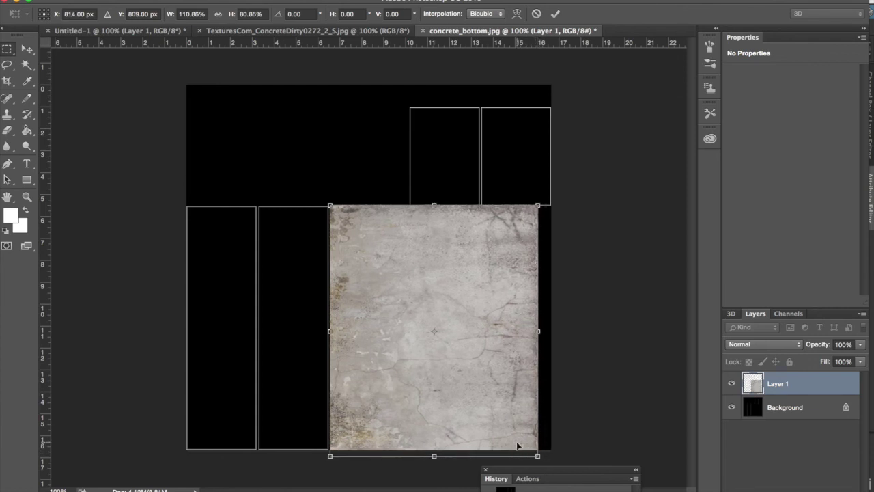
pyautogui.press('Return')
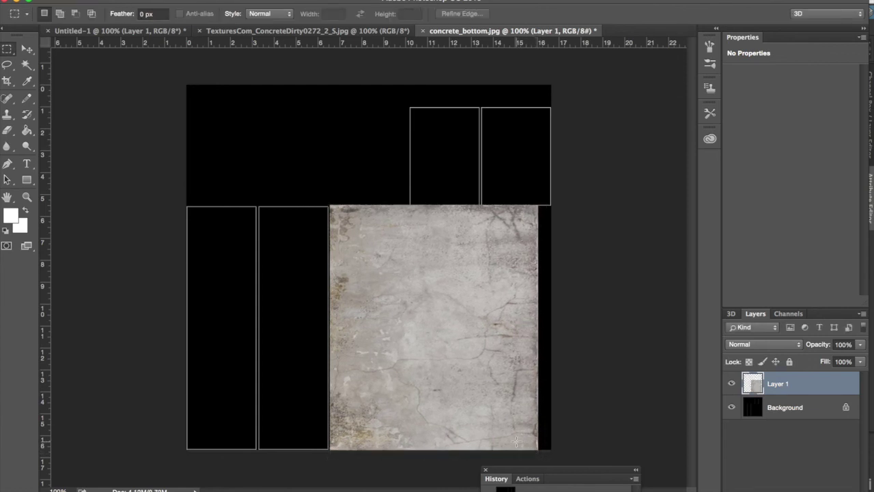
# - Paste the mossy concrete strip as Layer 2 and fit it into the leftmost narrow rectangle
pyautogui.press('super+v')
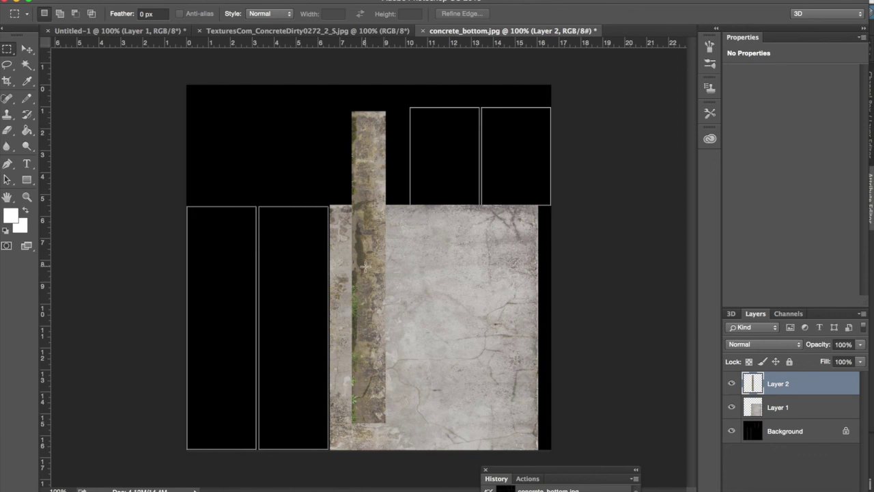
pyautogui.press('super+t')
pyautogui.moveTo(367, 264); pyautogui.dragTo(209, 285)
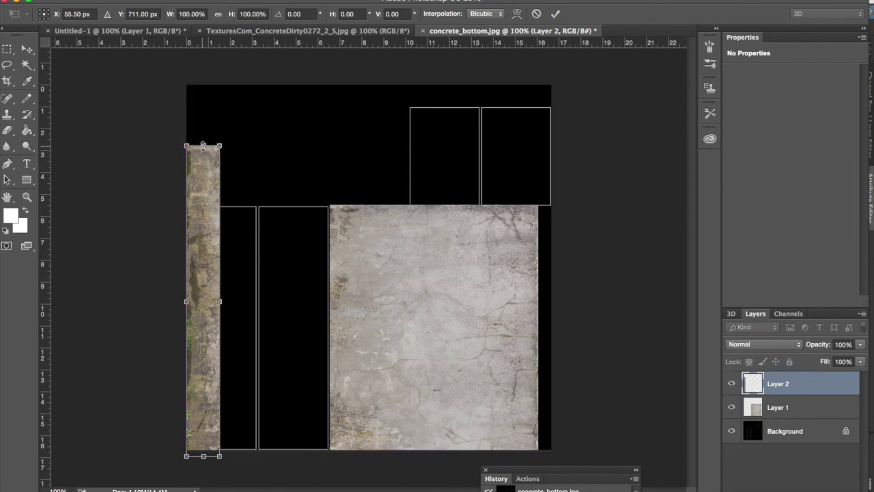
pyautogui.moveTo(204, 145); pyautogui.dragTo(203, 204)
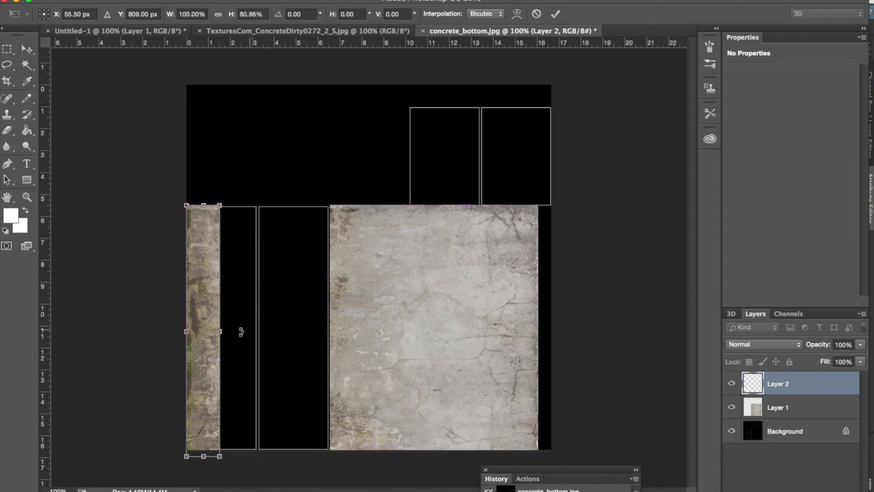
pyautogui.moveTo(222, 333); pyautogui.dragTo(257, 332)
pyautogui.press('Return')
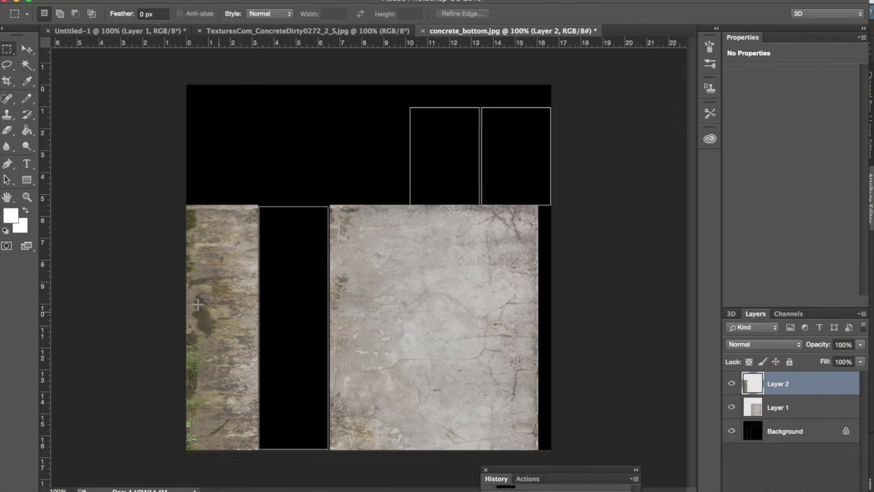
# - Duplicate the strip with the Move tool into the neighbouring rectangles, then start Save As
pyautogui.click(27, 48)
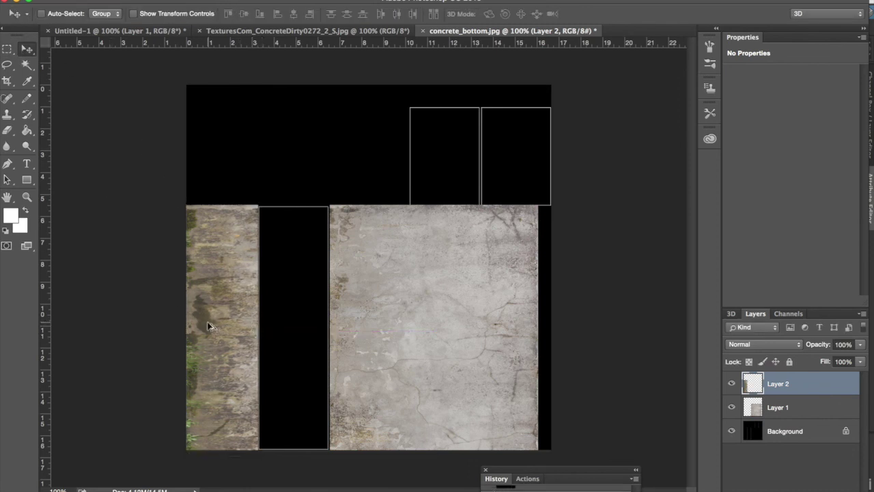
pyautogui.keyDown('alt'); pyautogui.moveTo(209, 321); pyautogui.dragTo(497, 139); pyautogui.keyUp('alt')
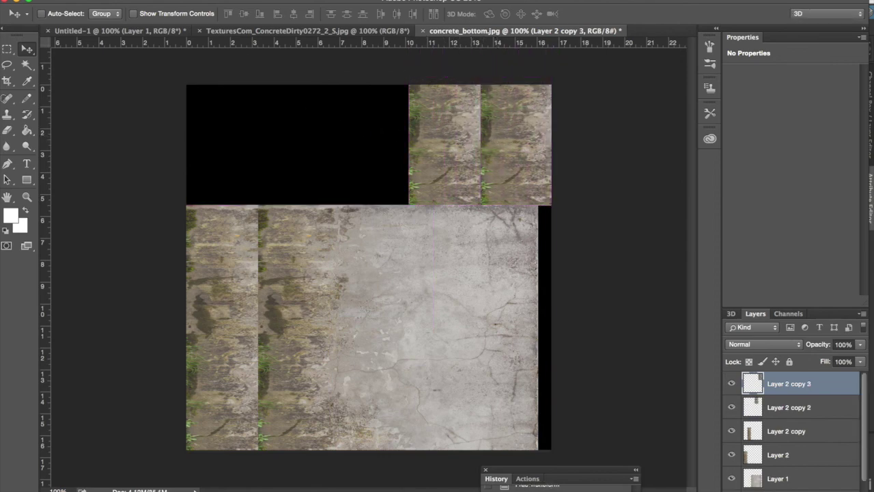
pyautogui.click(108, 0)
pyautogui.click(172, 110)
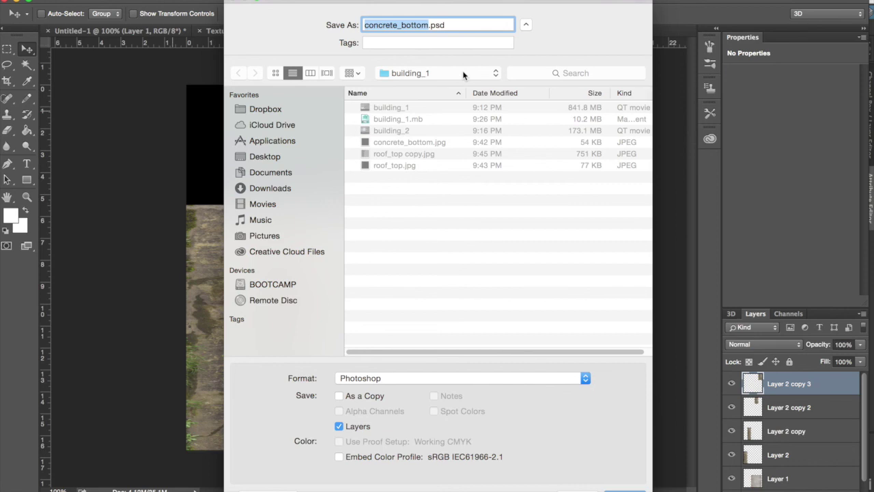
# - Save the texture as JPEG concrete_bottom copy.jpg at quality 12 and return to Maya
pyautogui.click(463, 378)
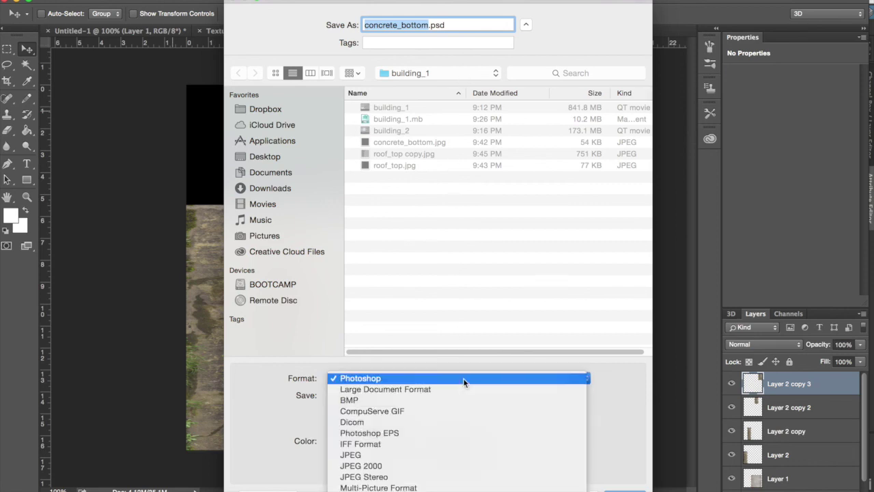
pyautogui.click(474, 454)
pyautogui.press('Return')
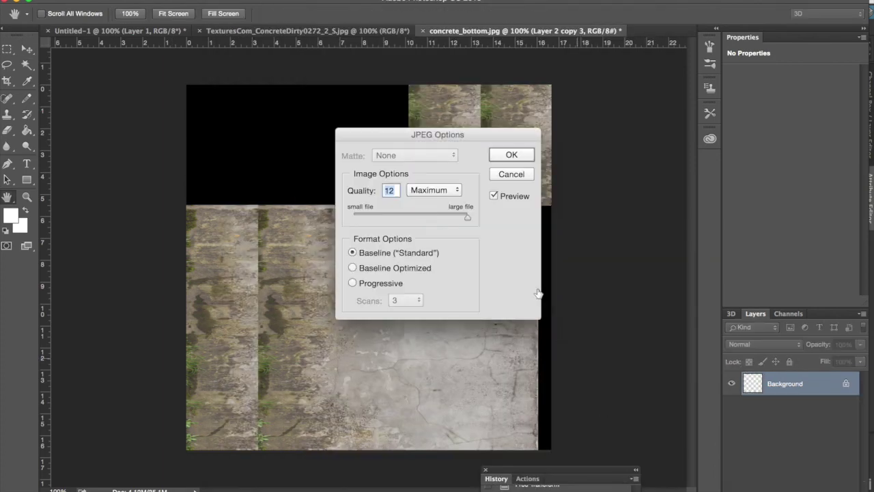
pyautogui.click(514, 156)
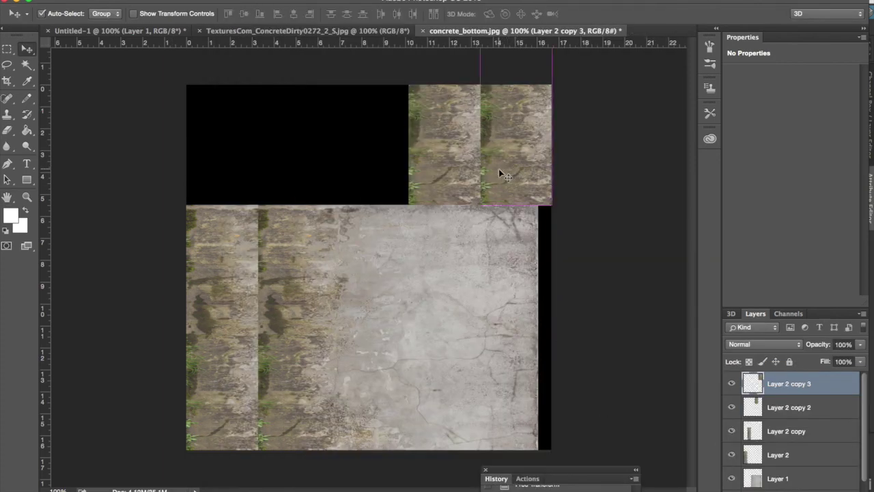
pyautogui.press('super+Tab')
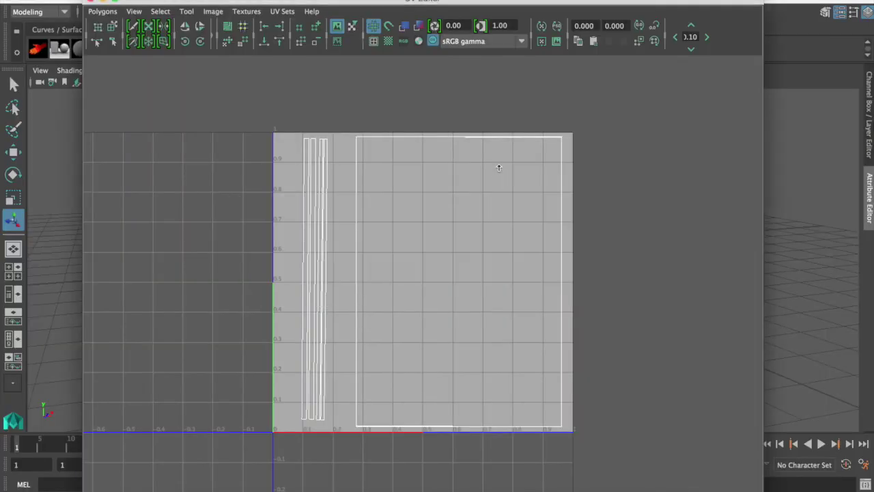
# - Close the UV Editor and select the roof slab
pyautogui.press('super+Tab')
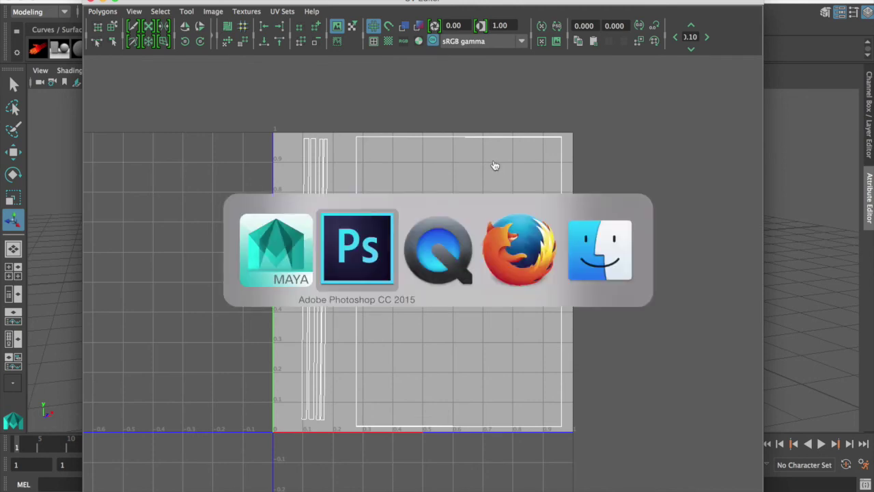
pyautogui.press('super+Tab')
pyautogui.press('super+Tab')
pyautogui.press('super+Tab')
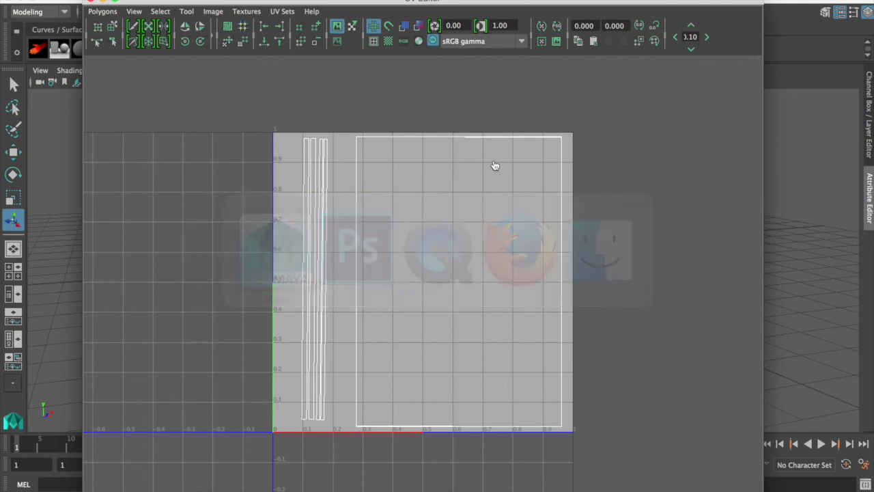
pyautogui.click(92, 2)
pyautogui.click(463, 119)
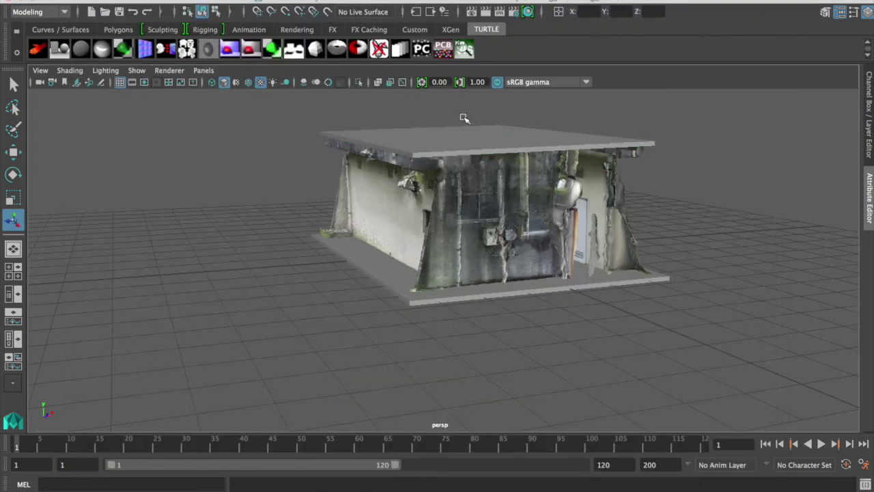
pyautogui.click(475, 158)
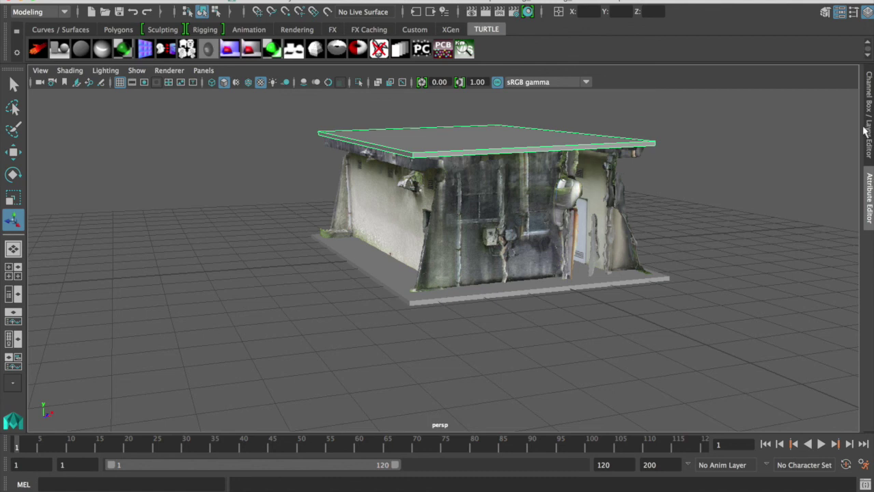
# - Connect a File texture node to the lambert1 material's Color in the Attribute Editor
pyautogui.click(870, 198)
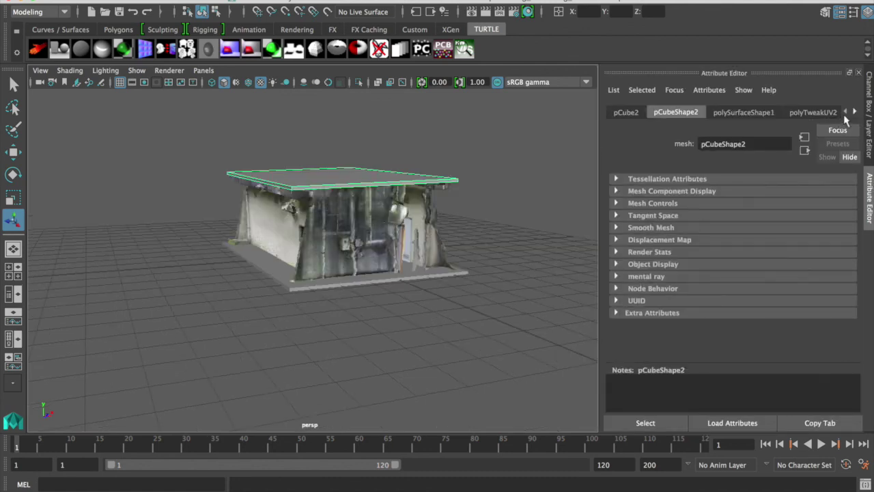
pyautogui.click(855, 112)
pyautogui.click(855, 112)
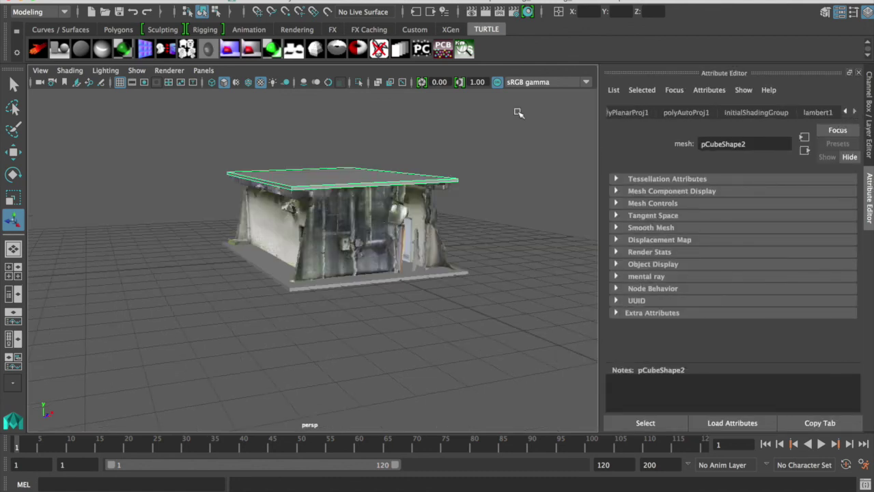
pyautogui.click(818, 113)
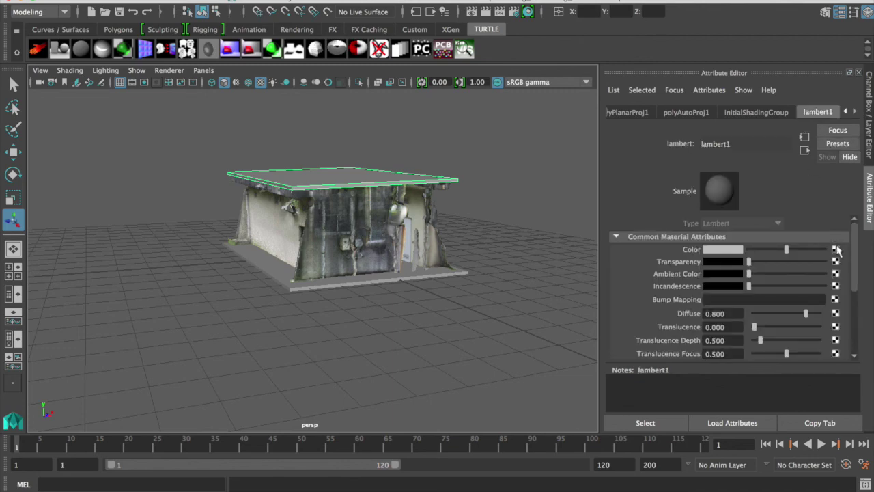
pyautogui.click(835, 250)
pyautogui.click(437, 145)
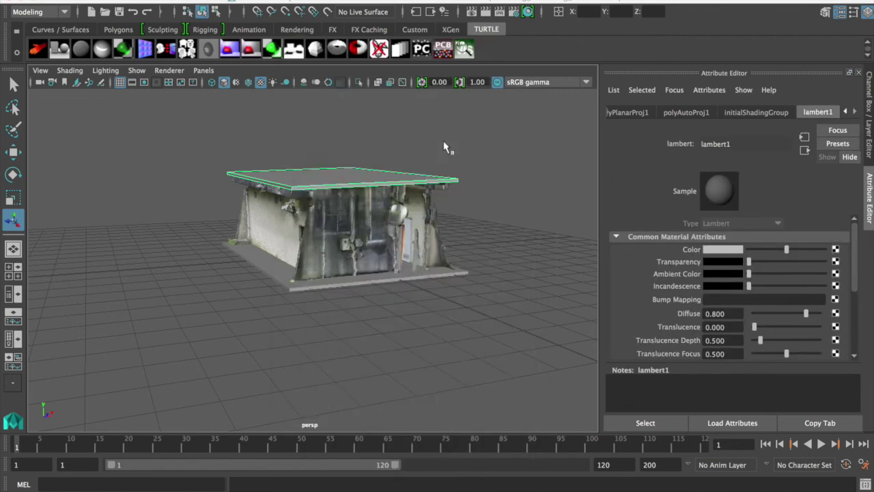
# - Load roof_top copy.jpg from the Desktop building_1 folder as the roof's file1 texture image
pyautogui.click(839, 280)
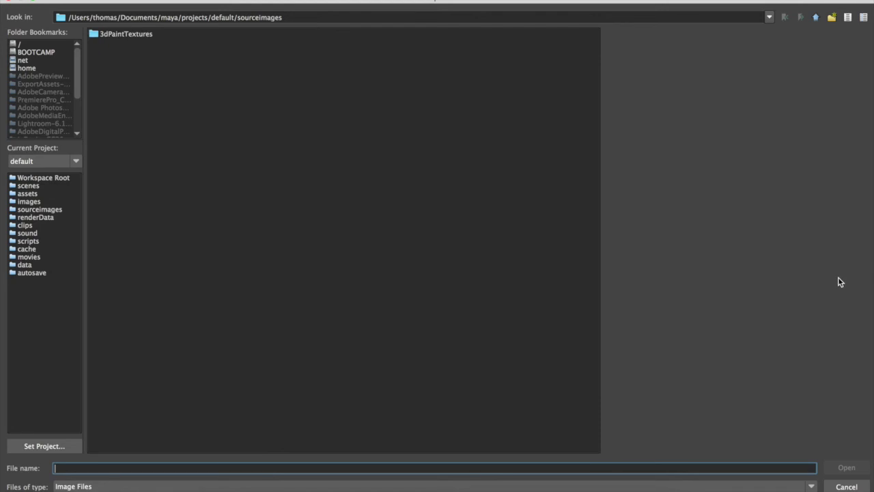
pyautogui.moveTo(80, 91); pyautogui.dragTo(75, 119)
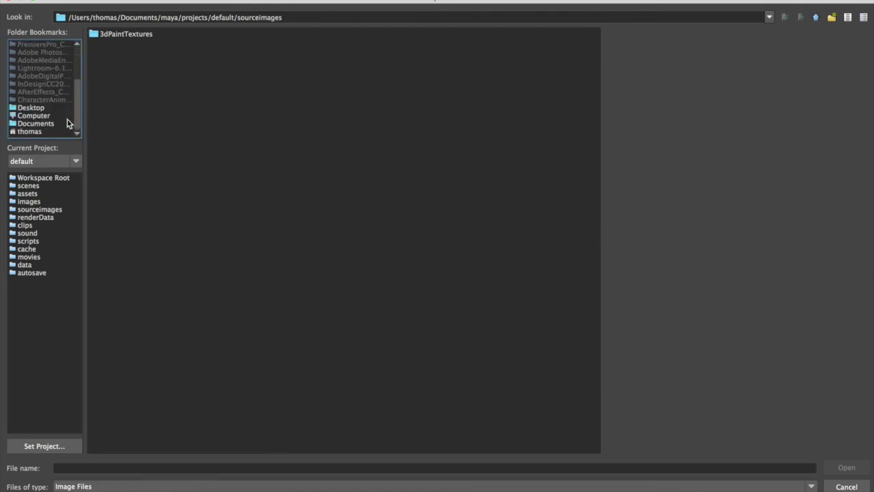
pyautogui.click(41, 107)
pyautogui.doubleClick(116, 82)
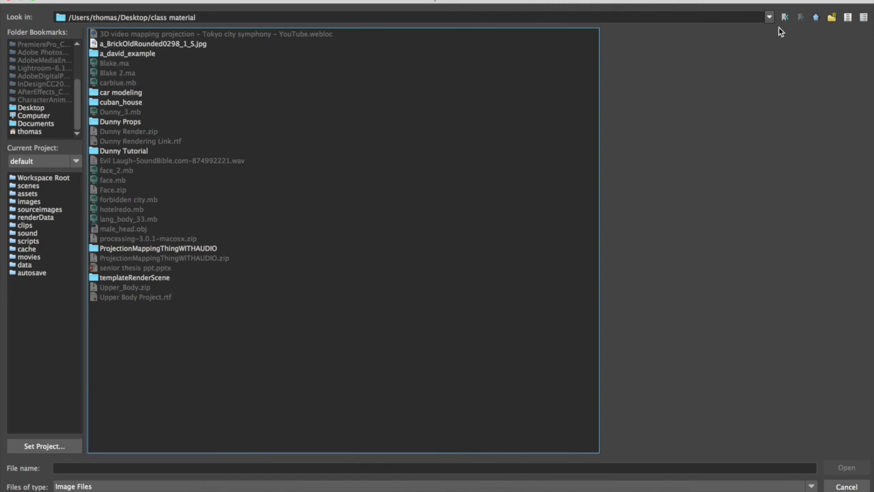
pyautogui.click(768, 19)
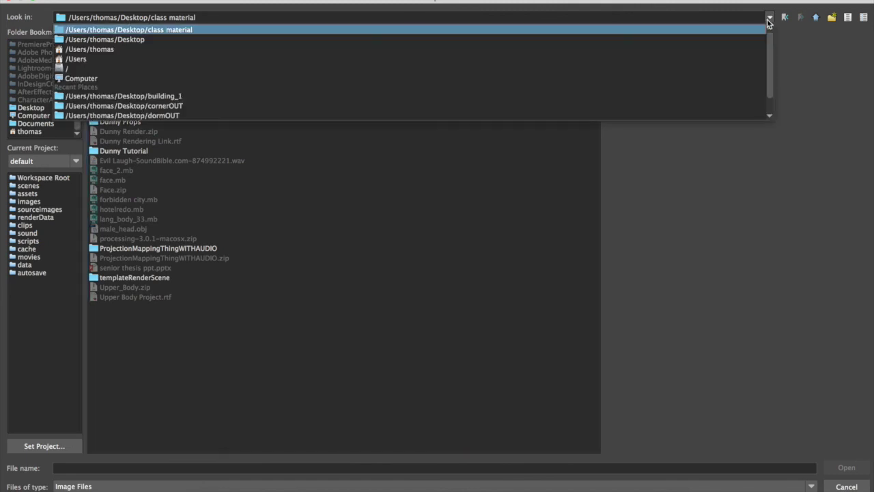
pyautogui.click(734, 39)
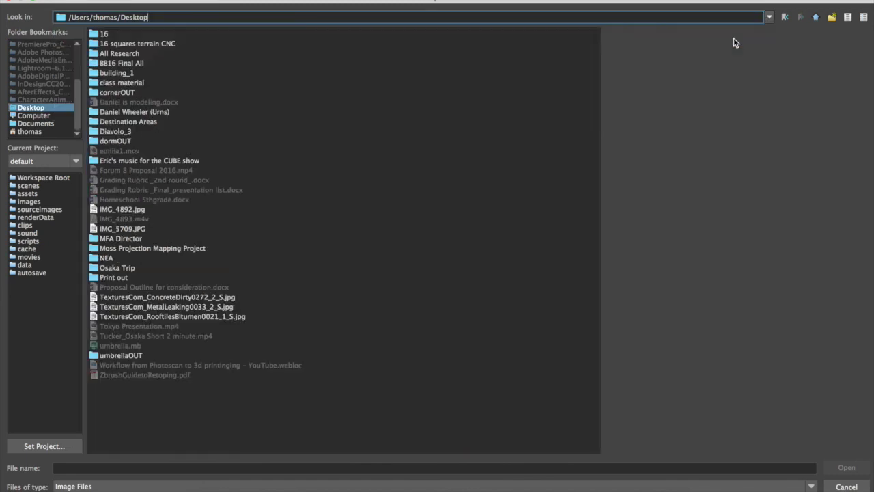
pyautogui.doubleClick(130, 72)
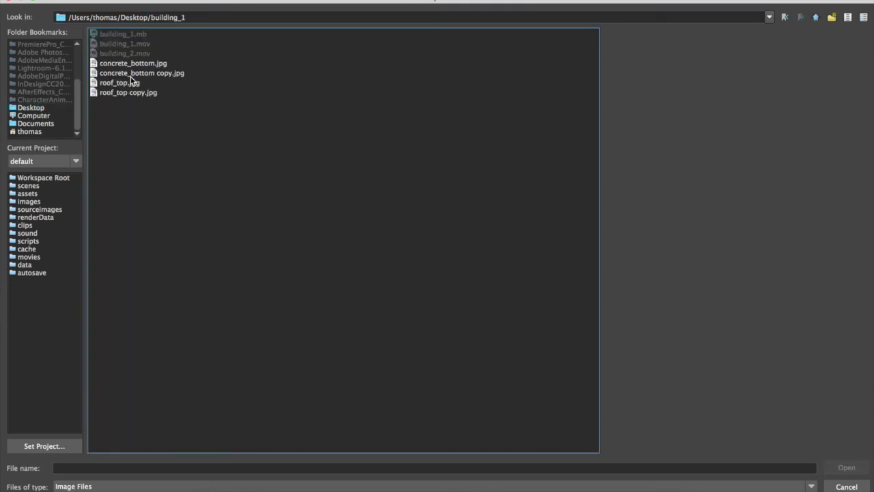
pyautogui.click(130, 75)
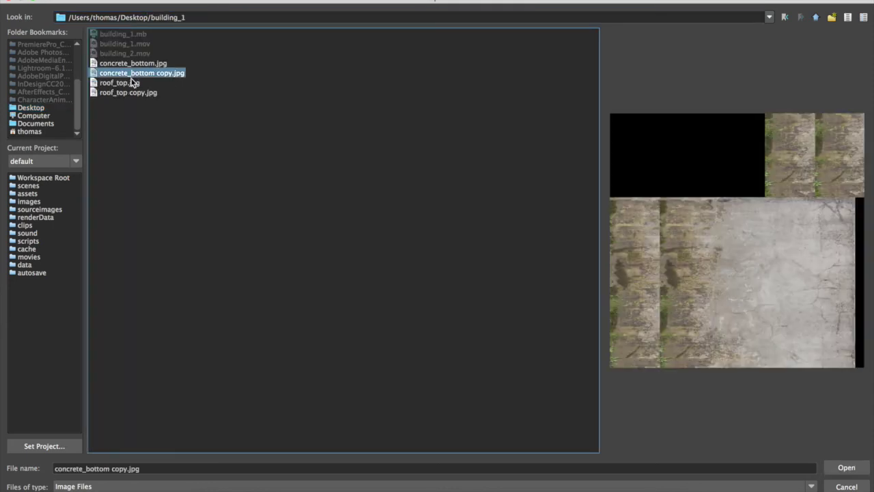
pyautogui.click(134, 63)
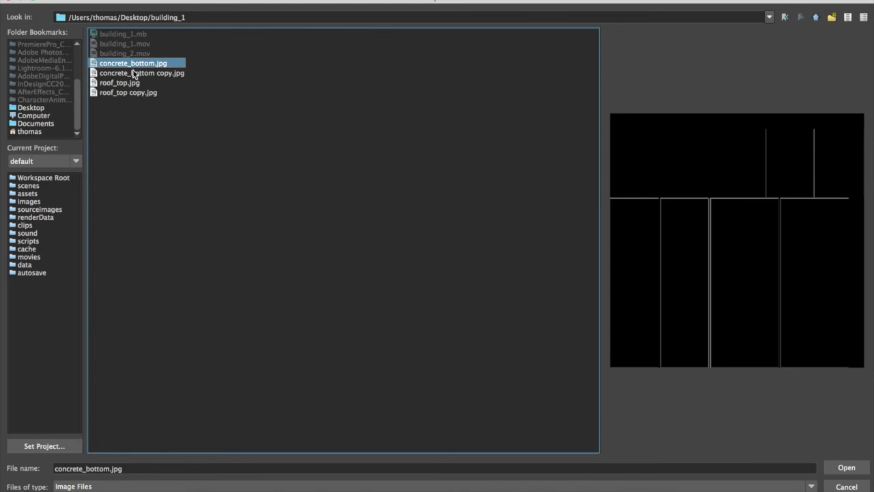
pyautogui.click(135, 83)
pyautogui.click(142, 93)
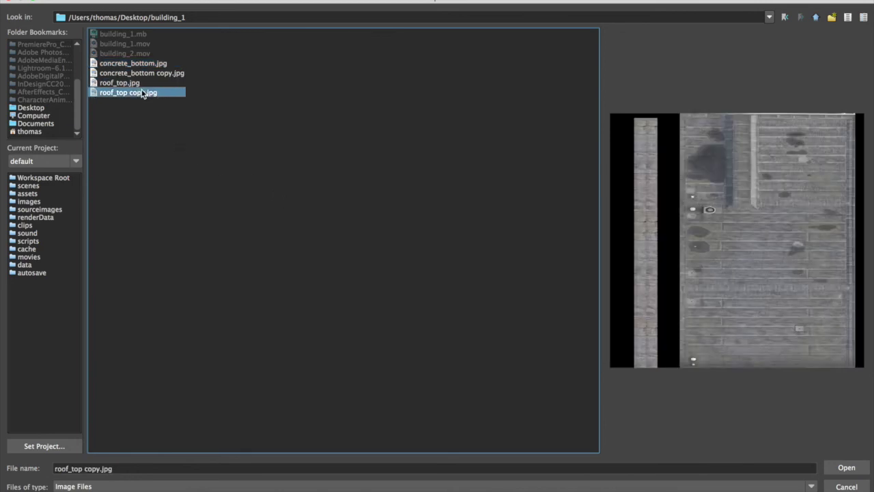
pyautogui.click(846, 467)
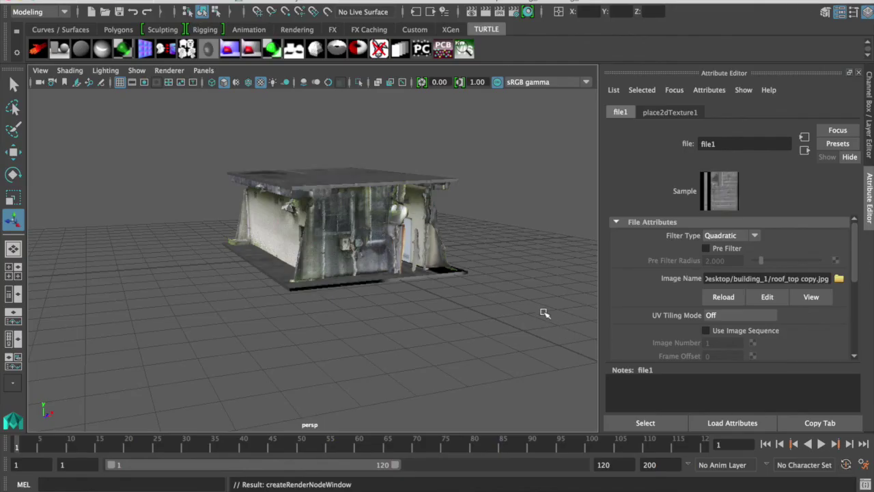
# - Select the ground slab under the building and switch to the Rendering menu set
pyautogui.click(470, 333)
pyautogui.keyDown('alt'); pyautogui.moveTo(426, 345); pyautogui.dragTo(176, 300); pyautogui.keyUp('alt')
pyautogui.click(229, 376)
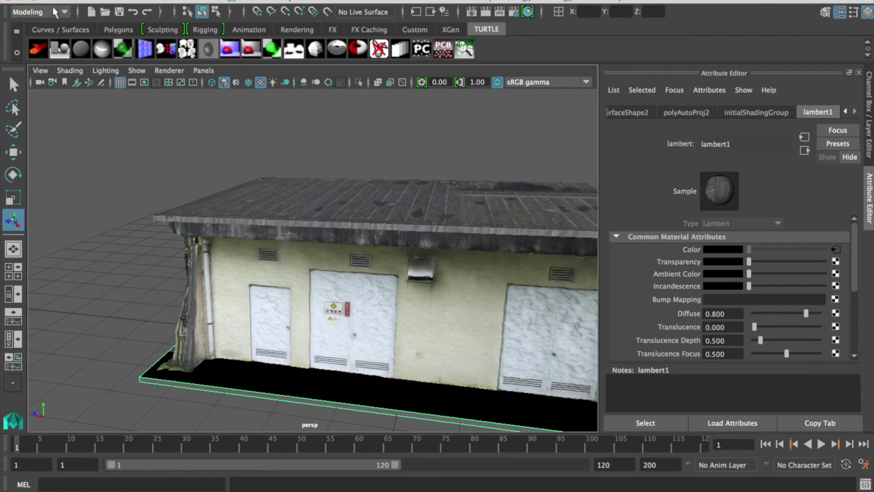
pyautogui.click(55, 11)
pyautogui.click(27, 71)
pyautogui.click(335, 0)
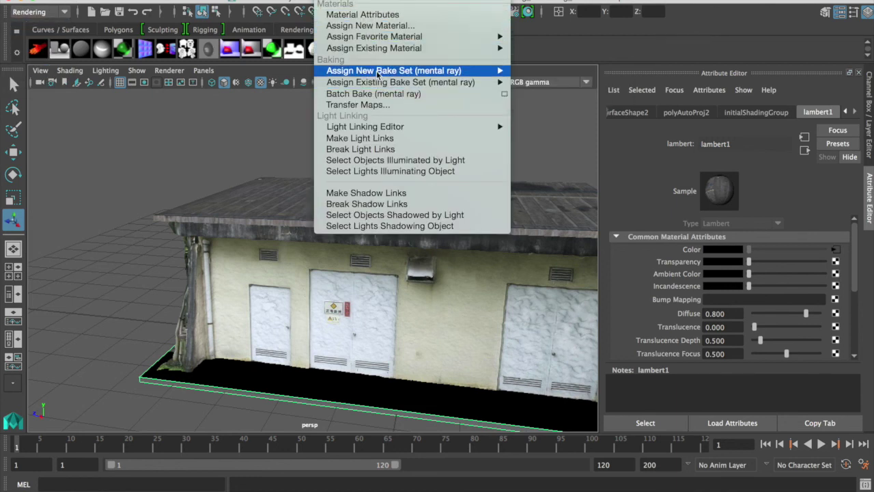
# - Assign the slab a new Lambert material whose Color uses concrete_bottom copy.jpg as a file texture
pyautogui.click(371, 26)
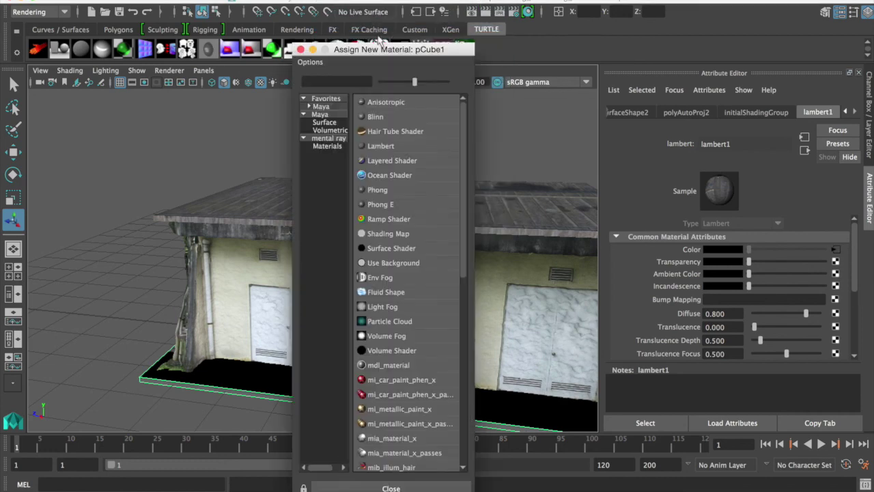
pyautogui.click(380, 146)
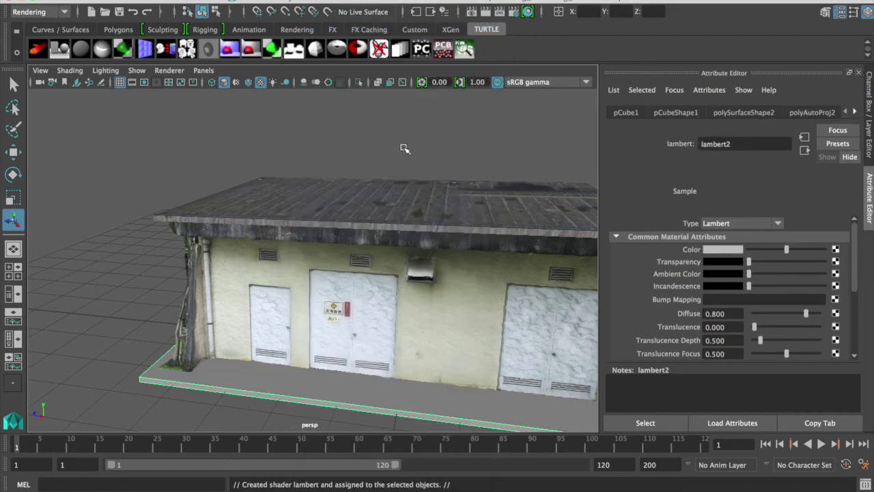
pyautogui.click(835, 250)
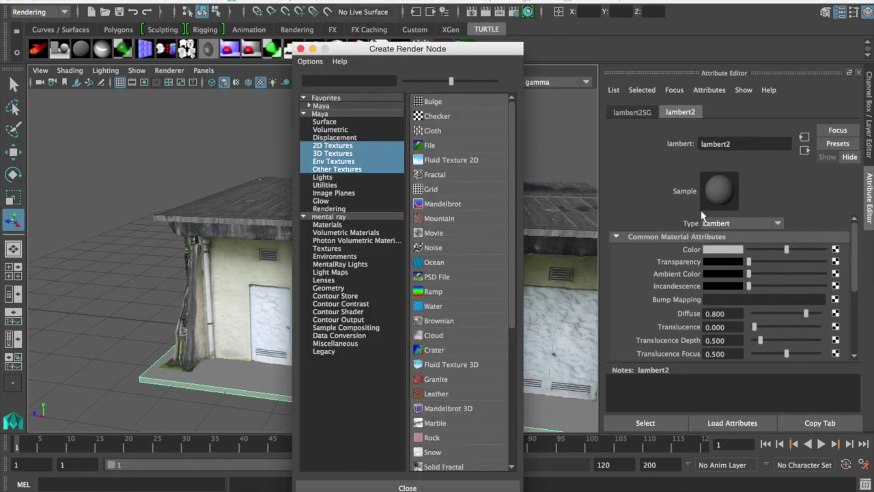
pyautogui.click(460, 146)
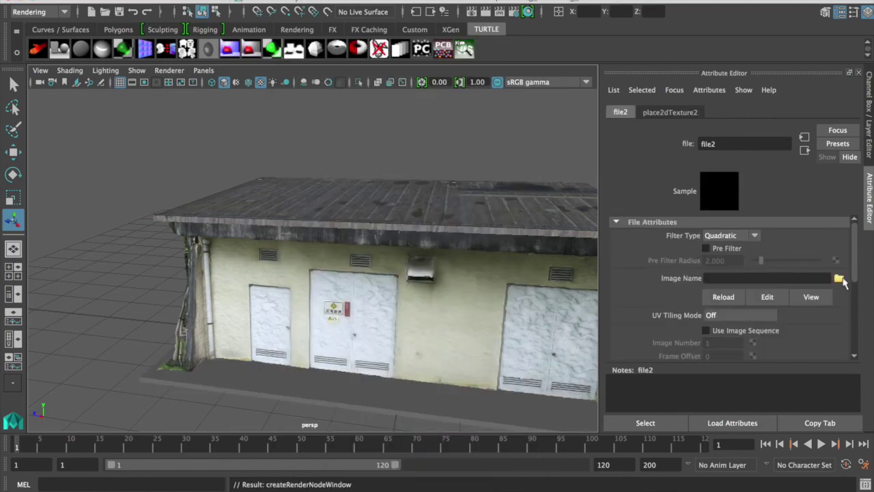
pyautogui.click(838, 279)
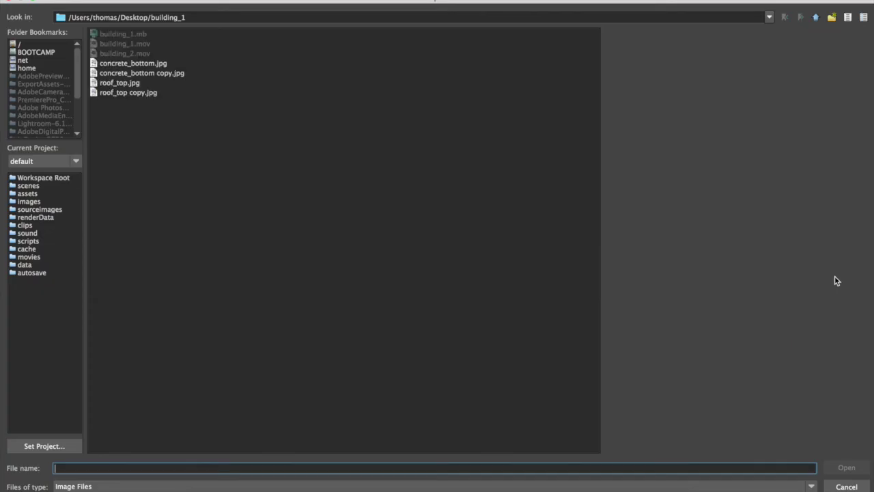
pyautogui.click(138, 93)
pyautogui.click(135, 84)
pyautogui.click(142, 74)
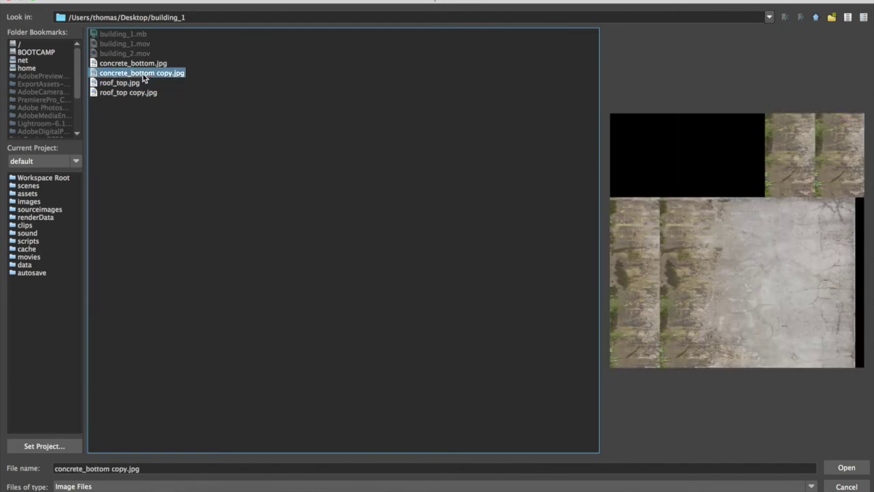
pyautogui.click(847, 467)
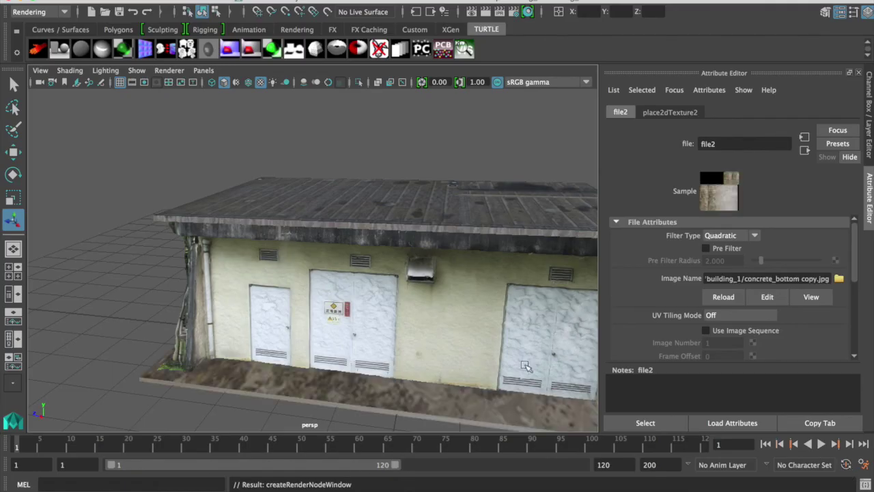
# - Select the bottom face of the ground slab from underneath
pyautogui.click(141, 288)
pyautogui.keyDown('alt'); pyautogui.moveTo(141, 289); pyautogui.dragTo(267, 295); pyautogui.keyUp('alt')
pyautogui.click(256, 283)
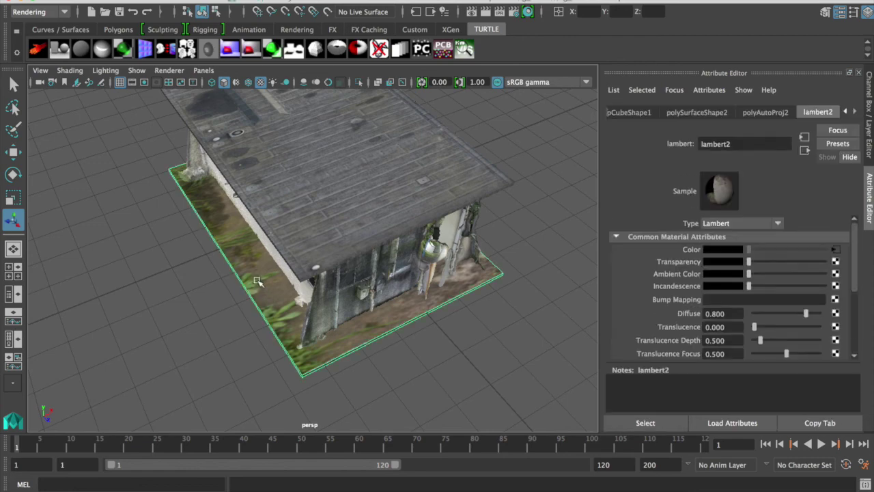
pyautogui.moveTo(254, 176); pyautogui.dragTo(251, 218, button='right')
pyautogui.press('F8')
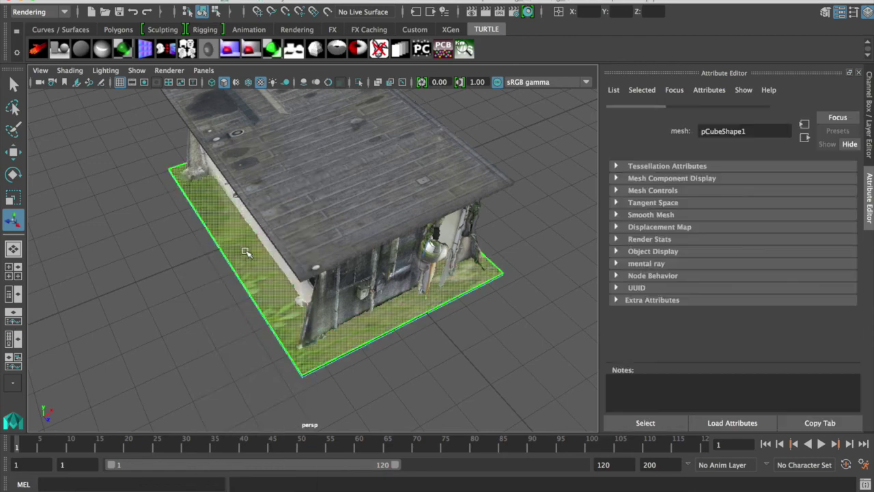
pyautogui.keyDown('alt'); pyautogui.moveTo(205, 353); pyautogui.dragTo(212, 277); pyautogui.keyUp('alt')
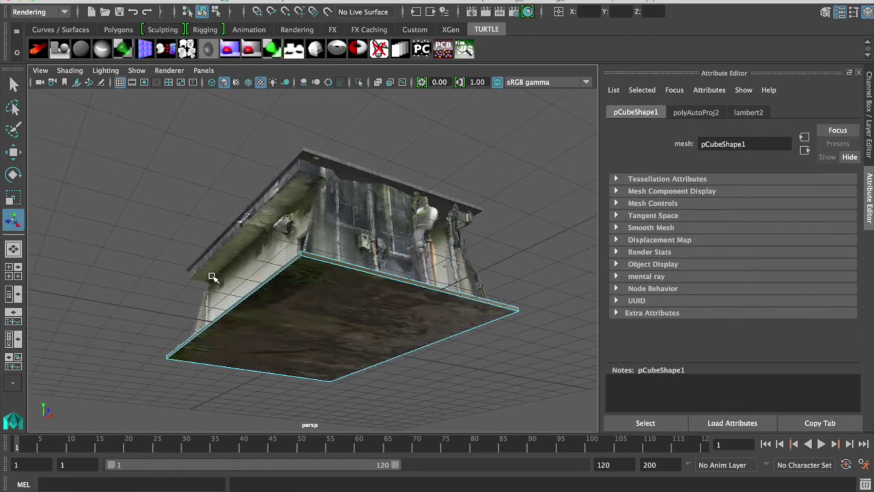
pyautogui.click(318, 293)
# - Show the four-view layout and open the UV Editor framed on the slab's UV shells
pyautogui.press('space')
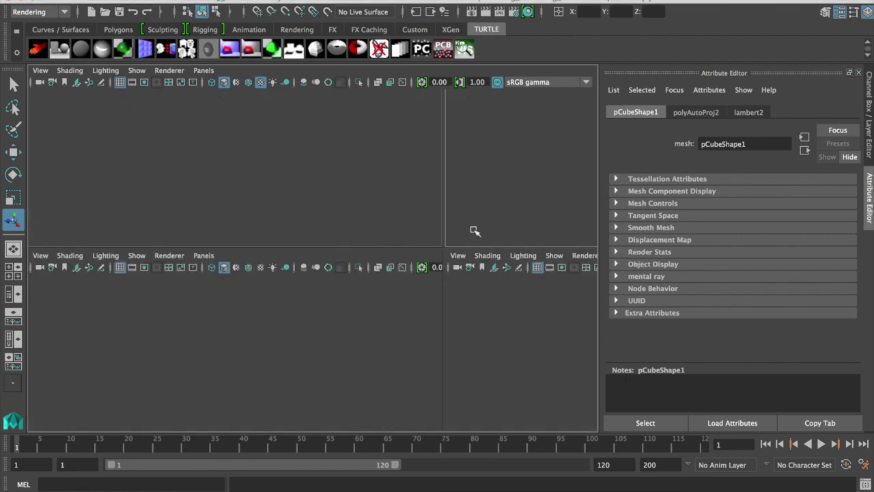
pyautogui.hotkey('ctrl', 'F11')
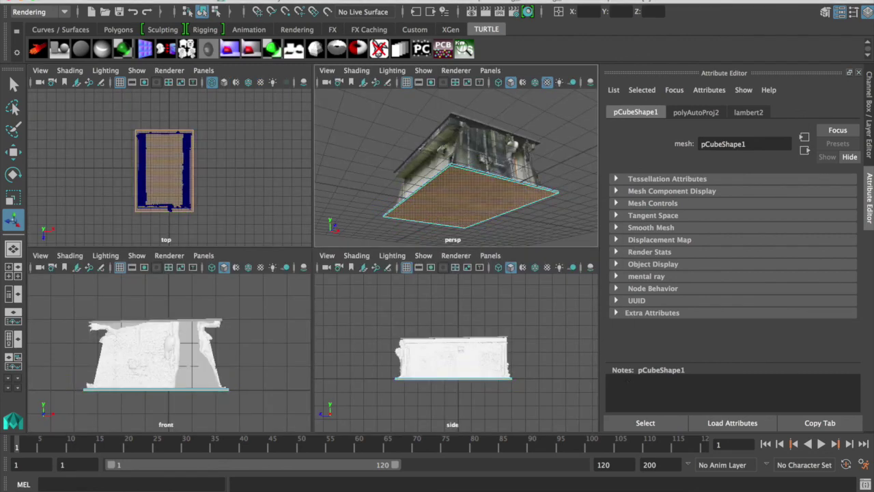
pyautogui.click(280, 1)
pyautogui.click(390, 162)
pyautogui.scroll(3, 487, 269)
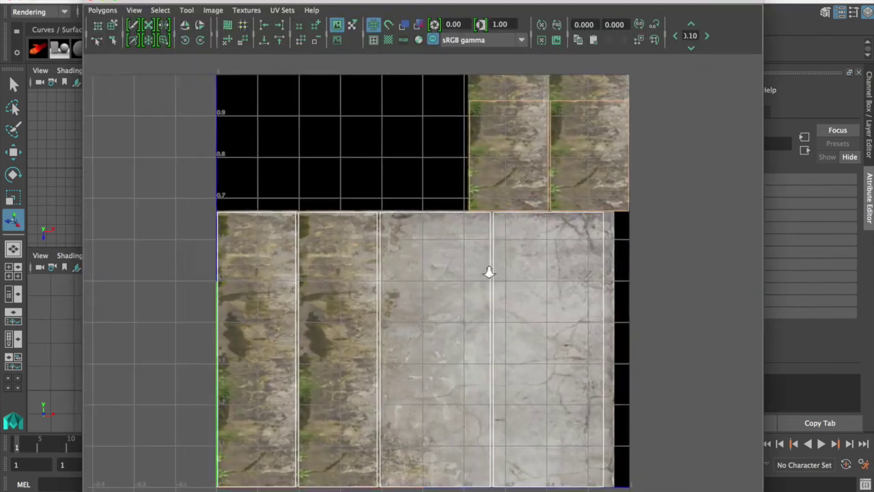
pyautogui.keyDown('alt'); pyautogui.moveTo(487, 174); pyautogui.dragTo(394, 195, button='middle'); pyautogui.keyUp('alt')
# - Move the slab's upper-right UV shells down onto the lighter concrete area of the texture
pyautogui.rightClick(399, 164)
pyautogui.moveTo(400, 166); pyautogui.dragTo(441, 162, button='right')
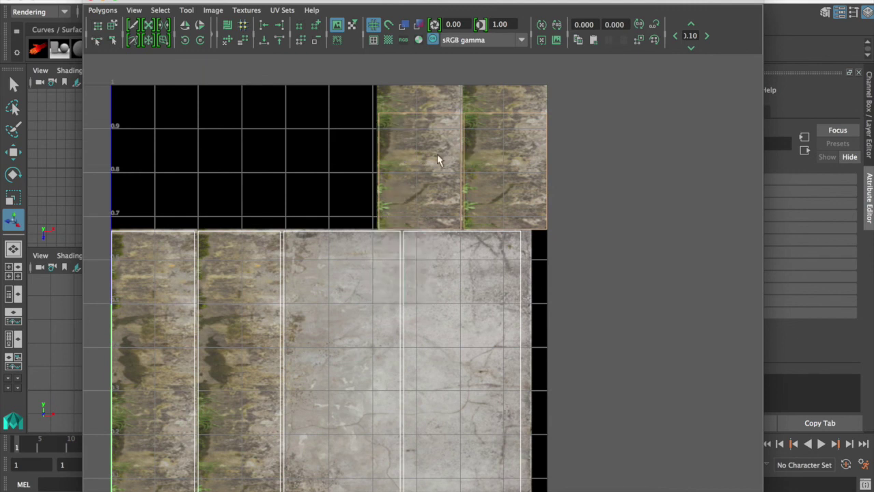
pyautogui.moveTo(360, 106); pyautogui.dragTo(582, 229)
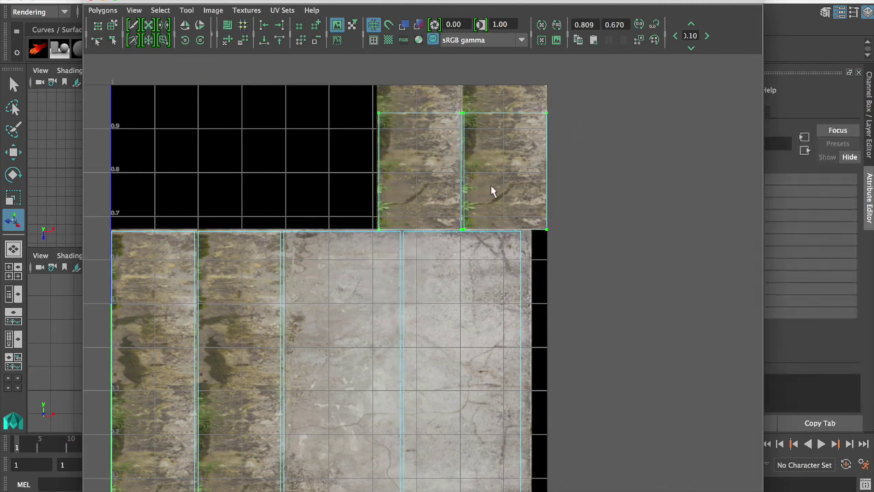
pyautogui.press('w')
pyautogui.keyDown('alt'); pyautogui.moveTo(464, 186); pyautogui.dragTo(450, 136, button='middle'); pyautogui.keyUp('alt')
pyautogui.moveTo(449, 137); pyautogui.dragTo(376, 340)
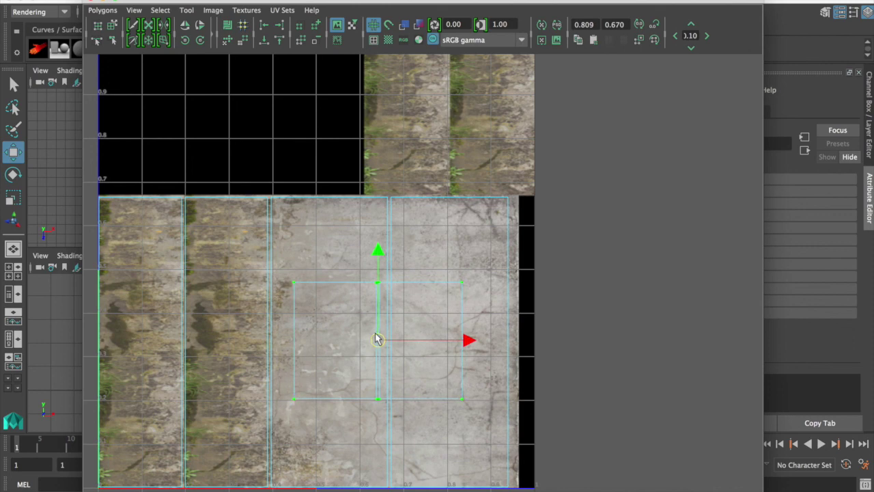
pyautogui.click(394, 280)
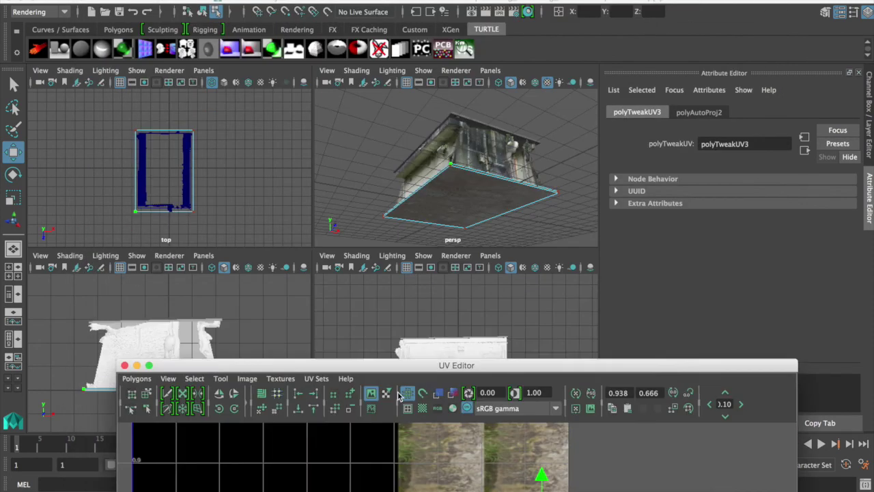
pyautogui.moveTo(410, 365); pyautogui.dragTo(426, 489)
# - Maximize the perspective view and marquee-select the whole building together with its slab
pyautogui.press('space')
pyautogui.keyDown('alt'); pyautogui.moveTo(387, 253); pyautogui.dragTo(382, 321); pyautogui.keyUp('alt')
pyautogui.moveTo(335, 175); pyautogui.dragTo(398, 156, button='right')
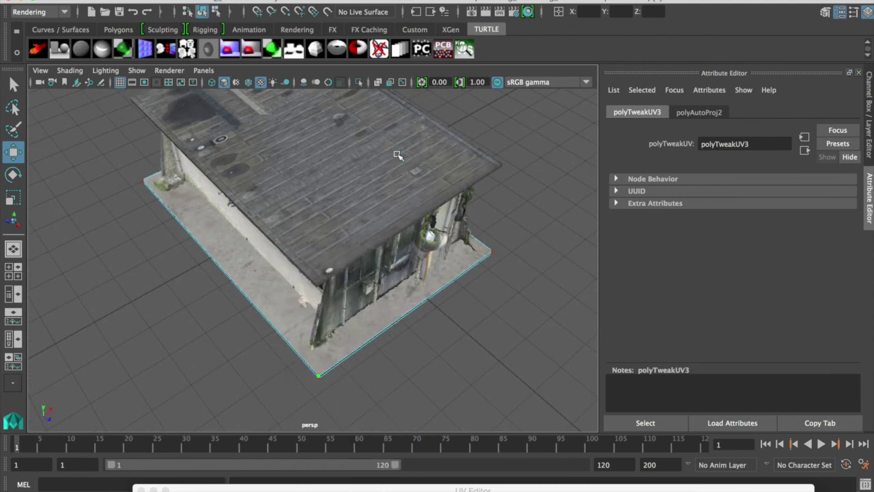
pyautogui.click(368, 365)
pyautogui.keyDown('alt'); pyautogui.moveTo(368, 366); pyautogui.dragTo(486, 318); pyautogui.keyUp('alt')
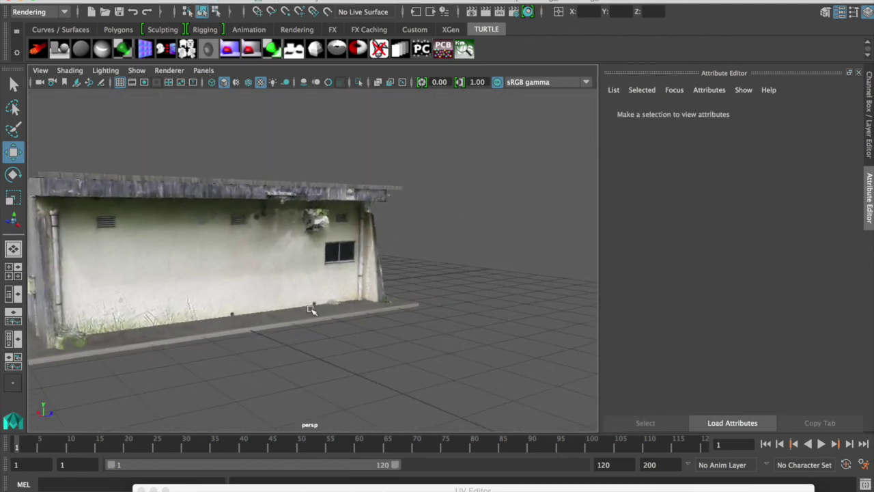
pyautogui.keyDown('alt'); pyautogui.moveTo(311, 310); pyautogui.dragTo(185, 273); pyautogui.keyUp('alt')
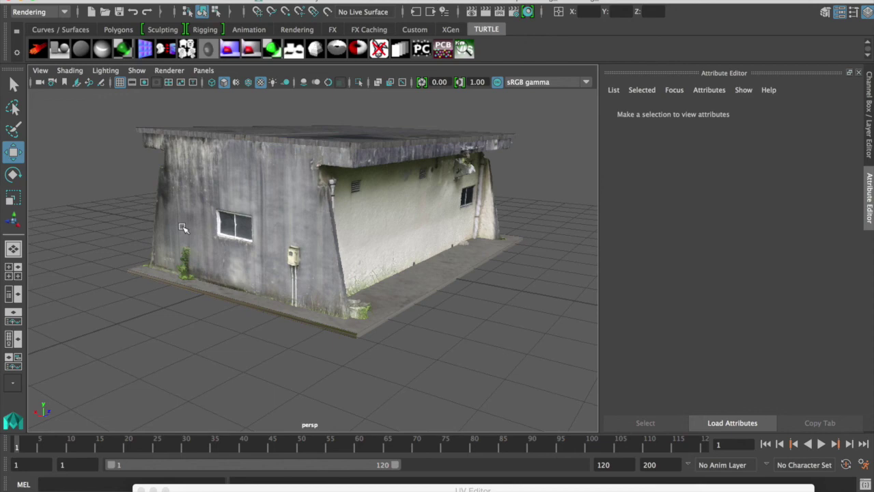
pyautogui.click(182, 189)
pyautogui.moveTo(121, 117); pyautogui.dragTo(268, 300)
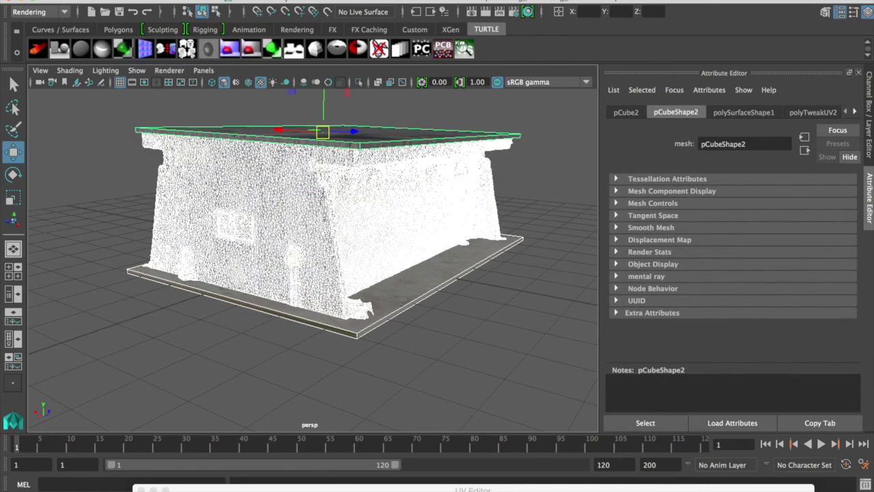
# - Delete the building's construction history, freeze its transformations, and reselect the whole mesh
pyautogui.click(96, 1)
pyautogui.moveTo(147, 124)
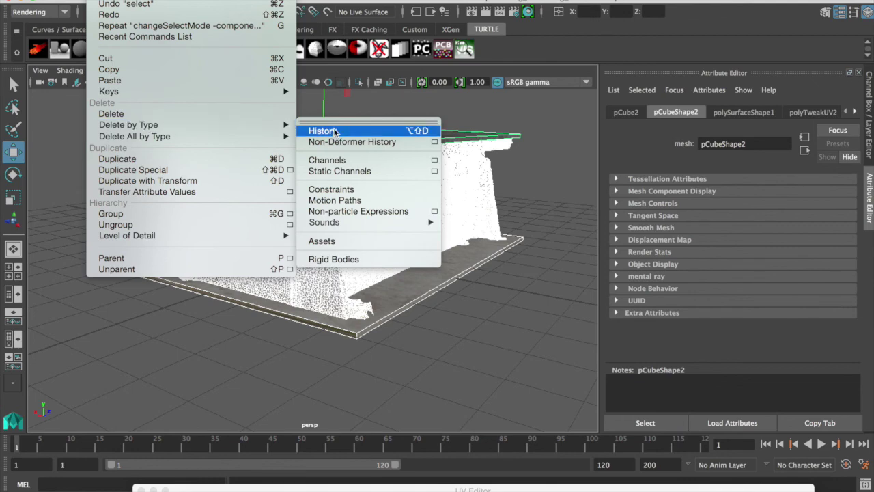
pyautogui.click(334, 131)
pyautogui.click(195, 1)
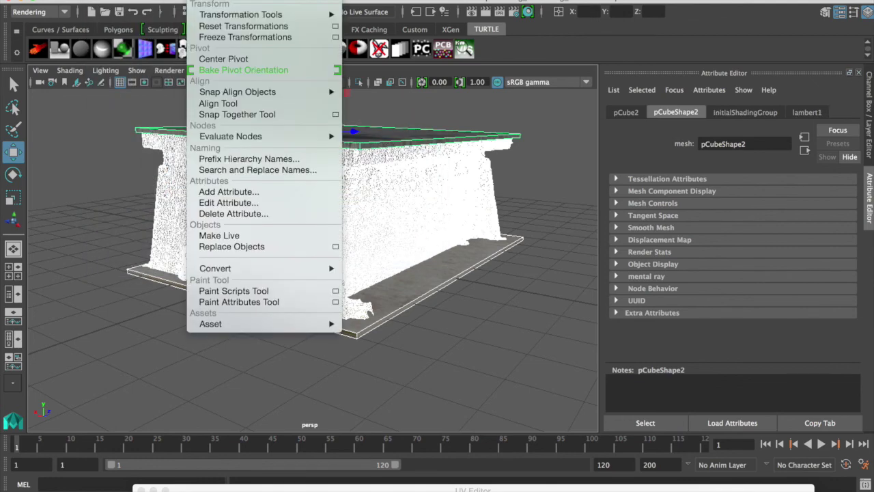
pyautogui.click(233, 35)
pyautogui.click(495, 369)
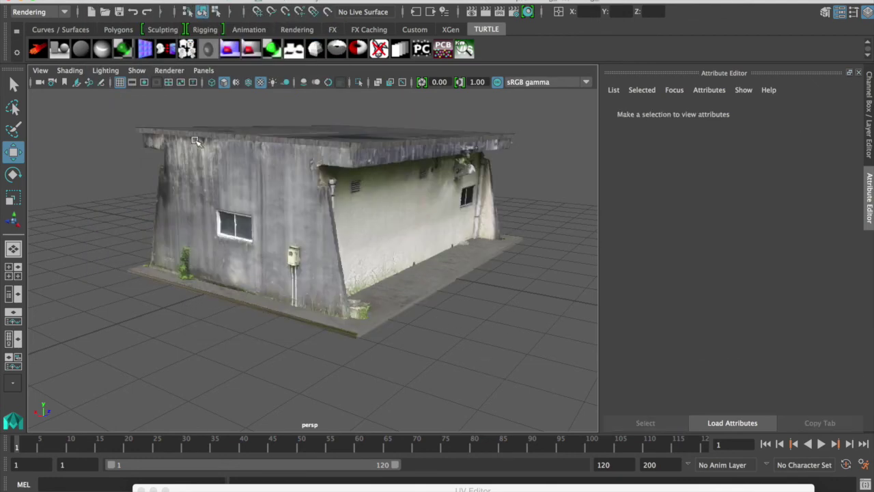
pyautogui.moveTo(114, 118); pyautogui.dragTo(418, 376)
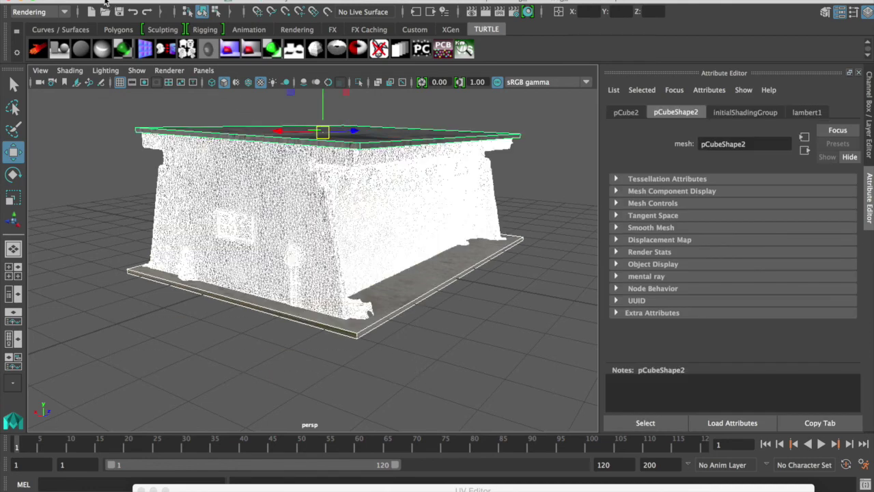
pyautogui.click(77, 1)
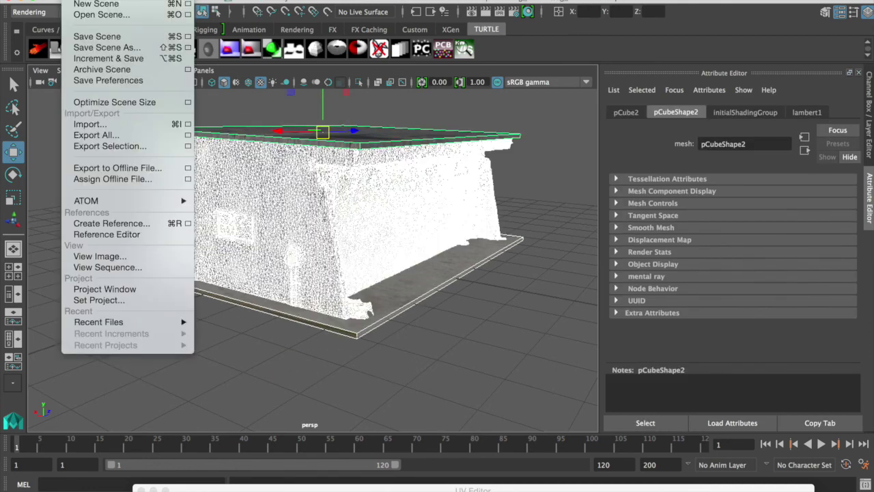
# - Export the whole scene as Final_Building (Maya ASCII) into the Desktop building_1 folder
pyautogui.click(133, 135)
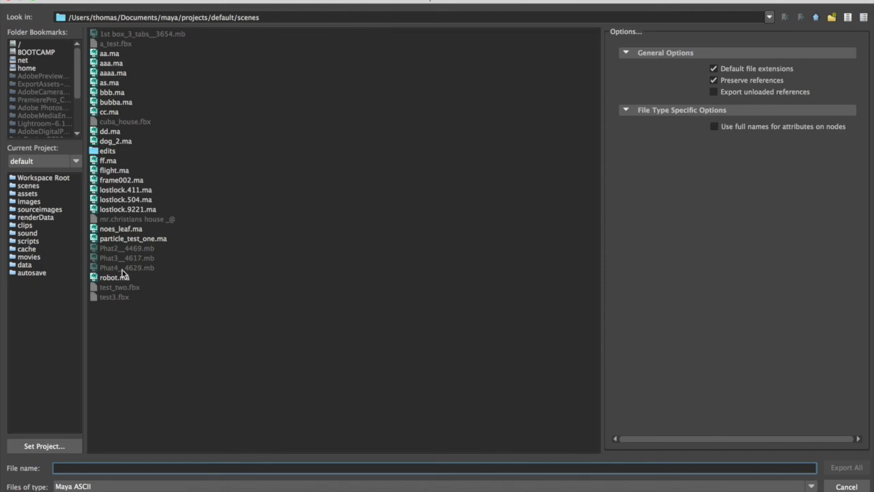
pyautogui.moveTo(76, 67); pyautogui.dragTo(76, 121)
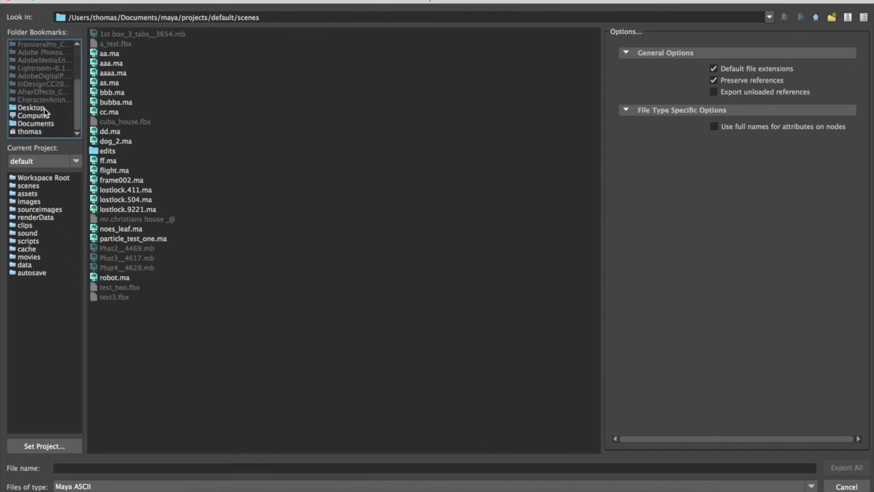
pyautogui.click(46, 108)
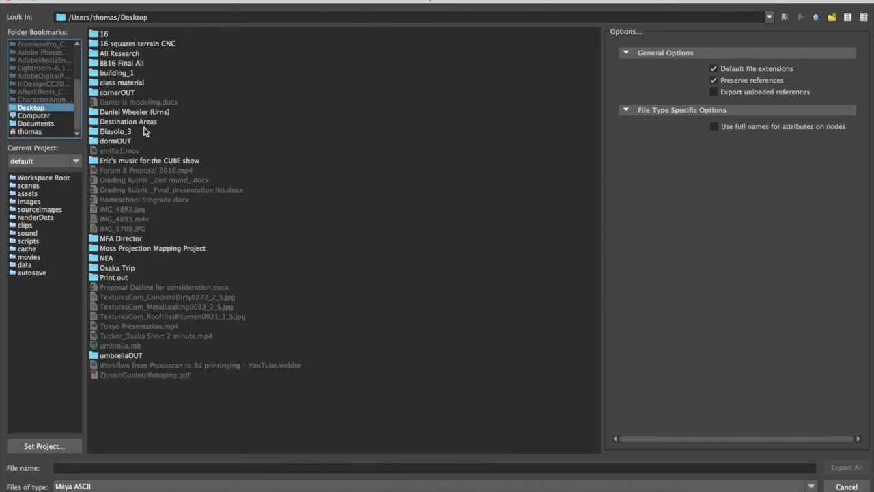
pyautogui.doubleClick(142, 71)
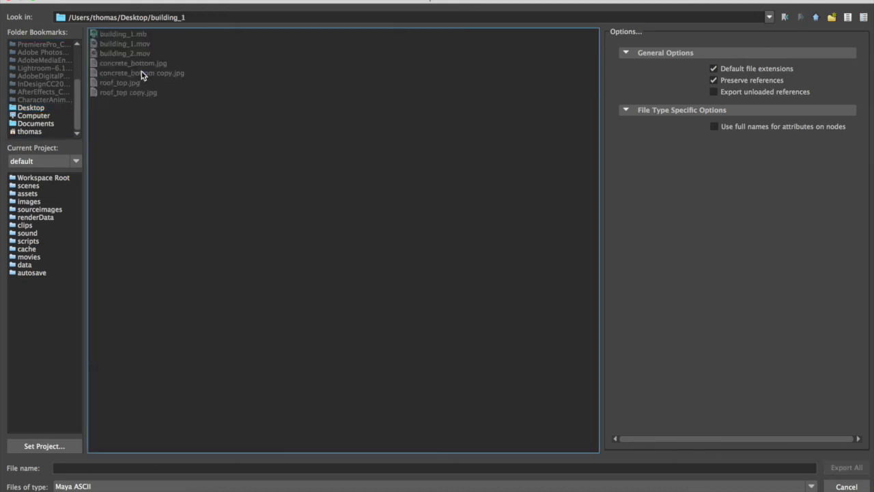
pyautogui.click(207, 469)
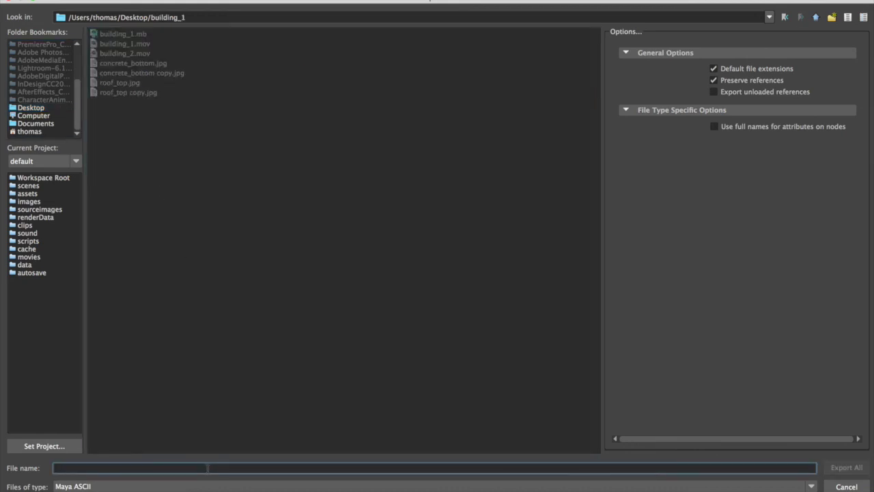
pyautogui.write('Final_Building')
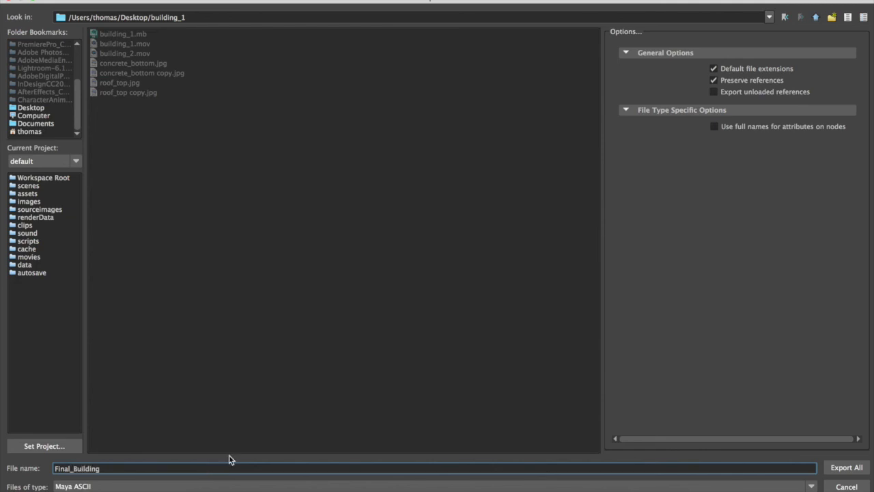
pyautogui.click(837, 465)
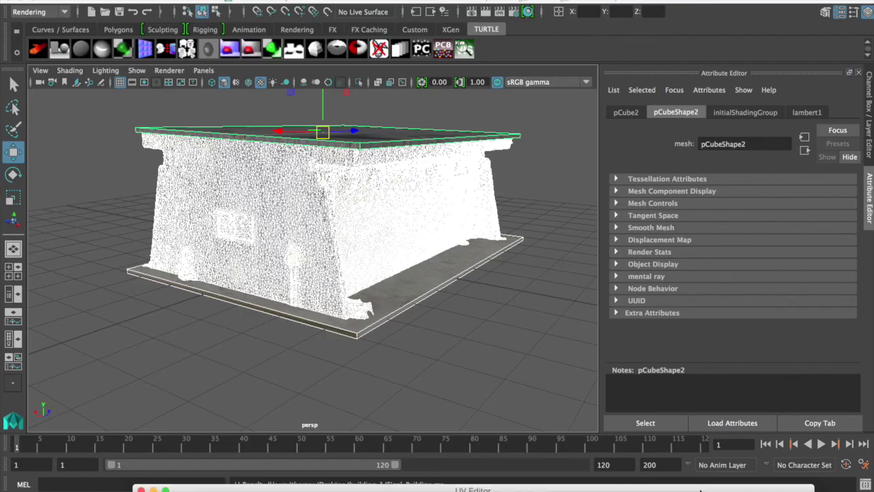
pyautogui.moveTo(700, 490); pyautogui.dragTo(602, 454)
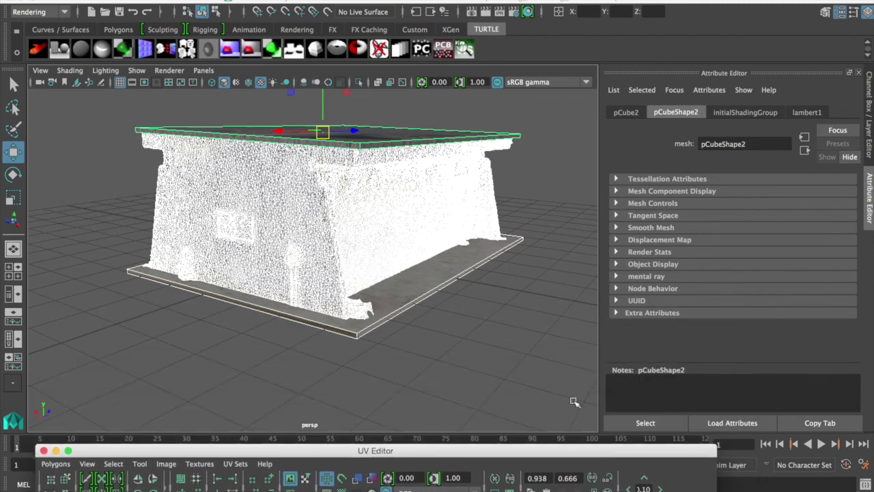
pyautogui.click(553, 371)
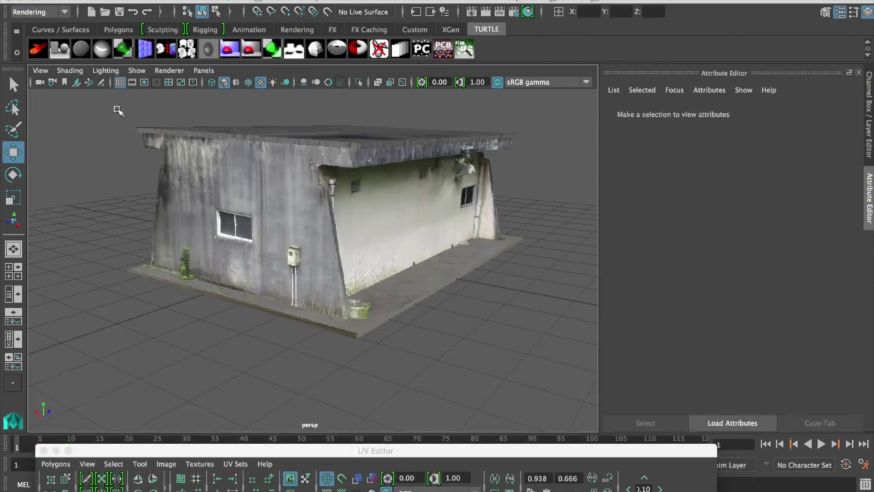
pyautogui.moveTo(106, 108); pyautogui.dragTo(480, 386)
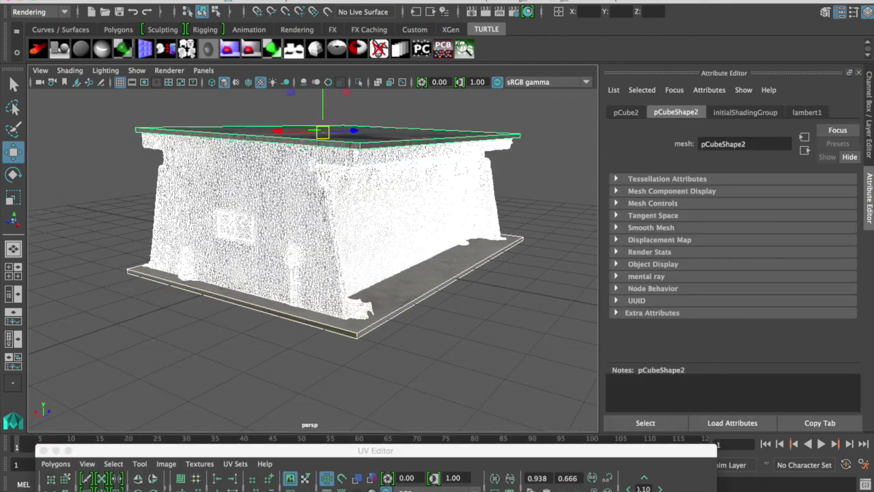
pyautogui.click(75, 0)
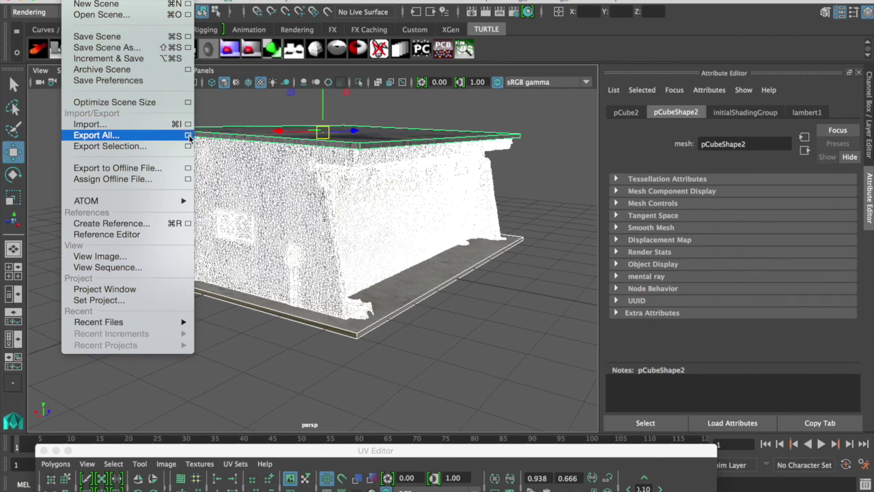
pyautogui.click(188, 136)
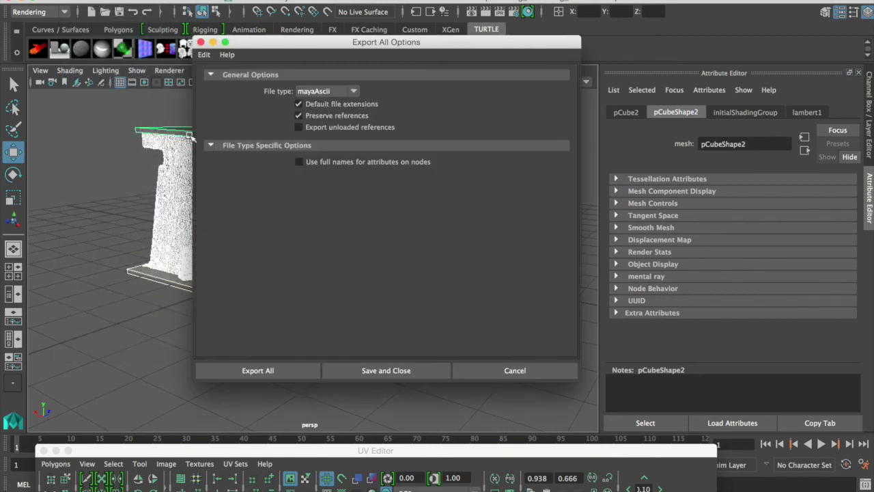
pyautogui.click(352, 92)
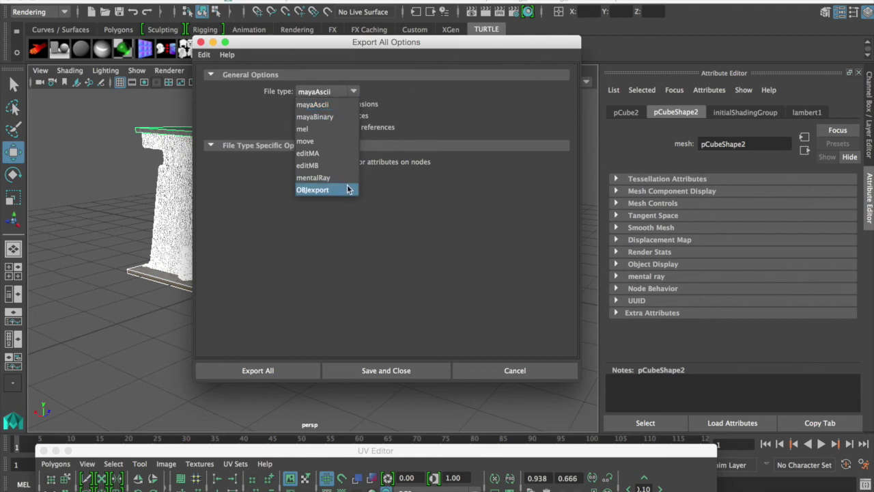
pyautogui.click(399, 203)
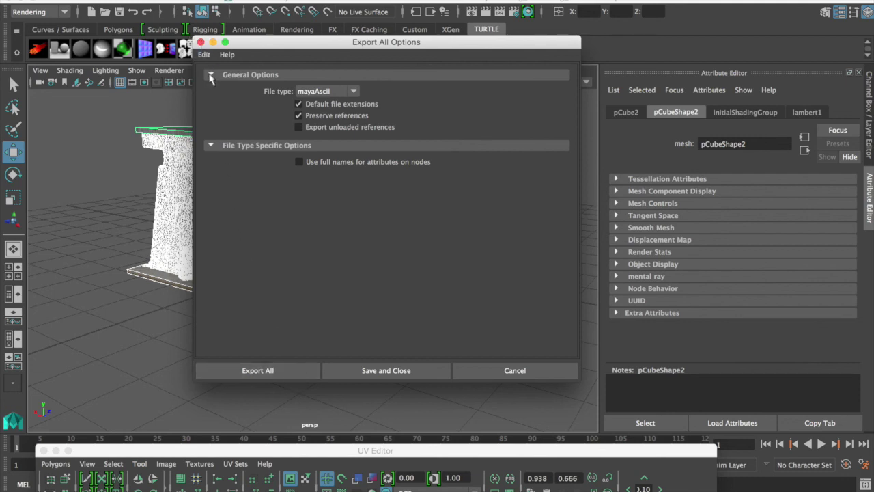
pyautogui.click(354, 91)
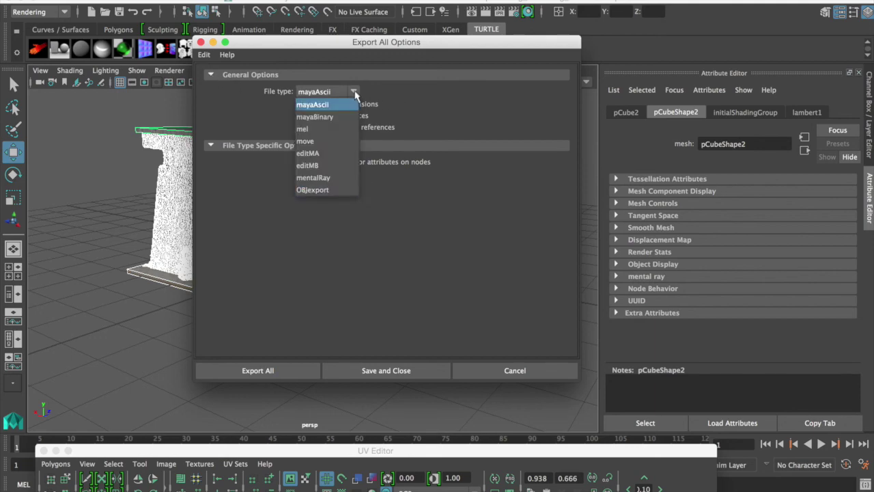
pyautogui.click(406, 101)
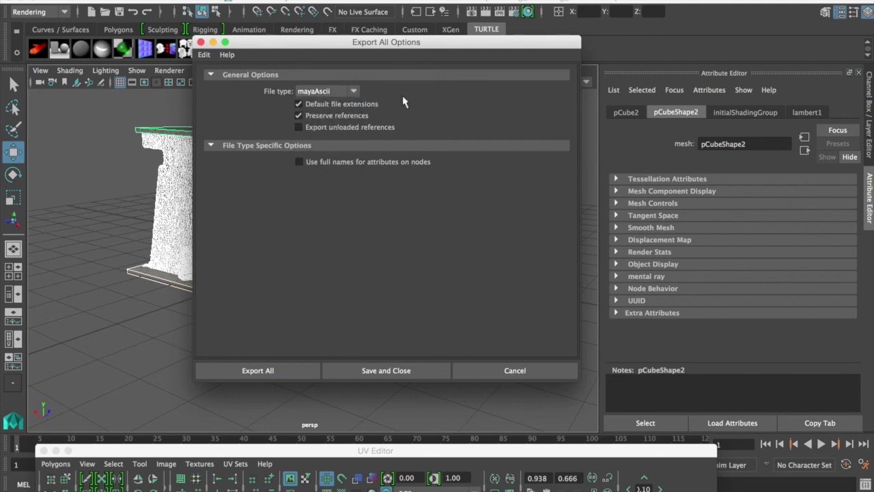
pyautogui.click(201, 43)
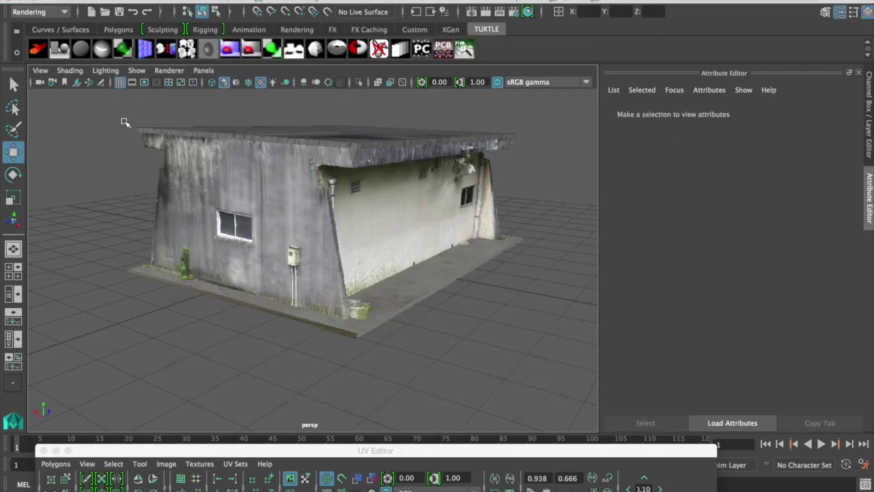
pyautogui.moveTo(125, 123); pyautogui.dragTo(238, 298)
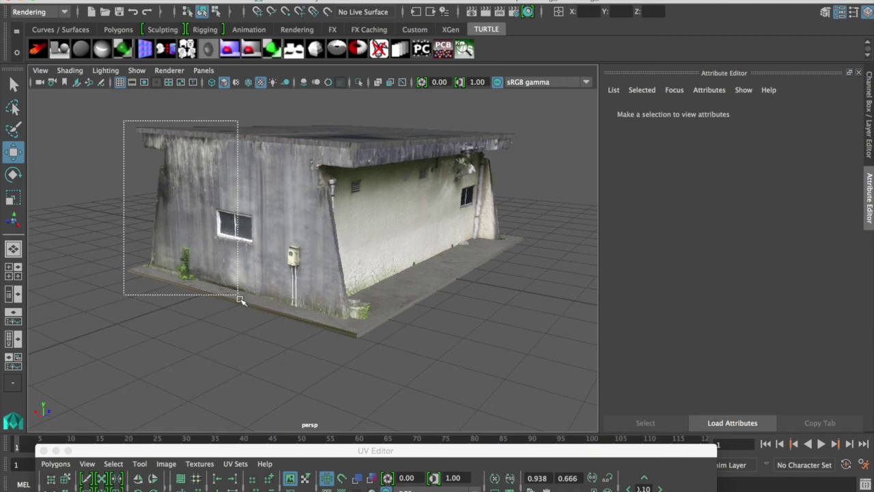
pyautogui.moveTo(238, 299); pyautogui.dragTo(276, 353)
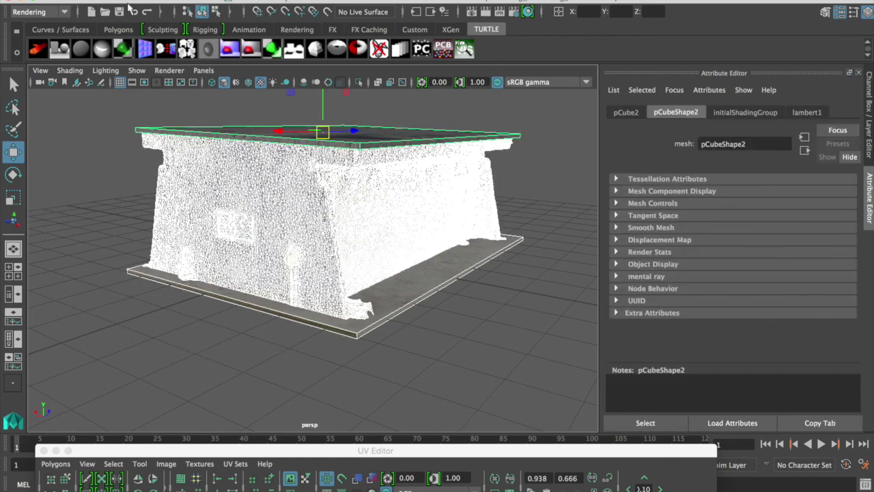
# - Switch back to the Modeling menu set and combine the building pieces with Mesh > Combine
pyautogui.click(40, 12)
pyautogui.click(30, 14)
pyautogui.click(329, 1)
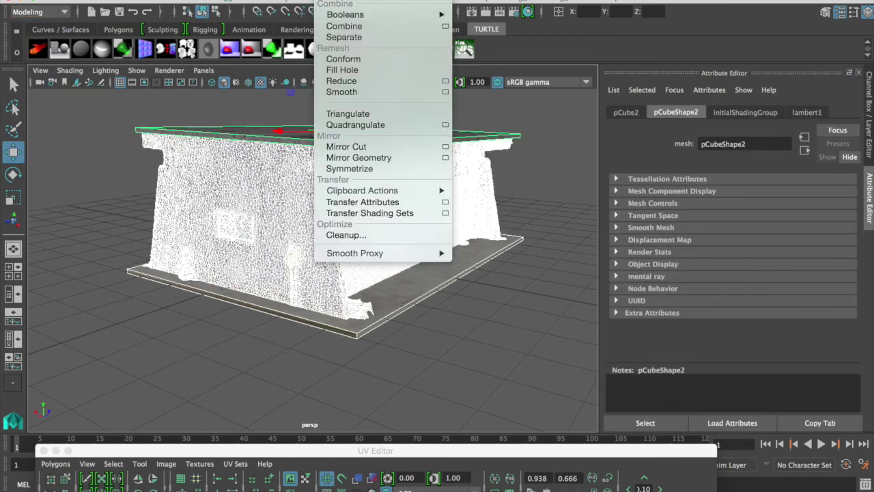
pyautogui.click(344, 26)
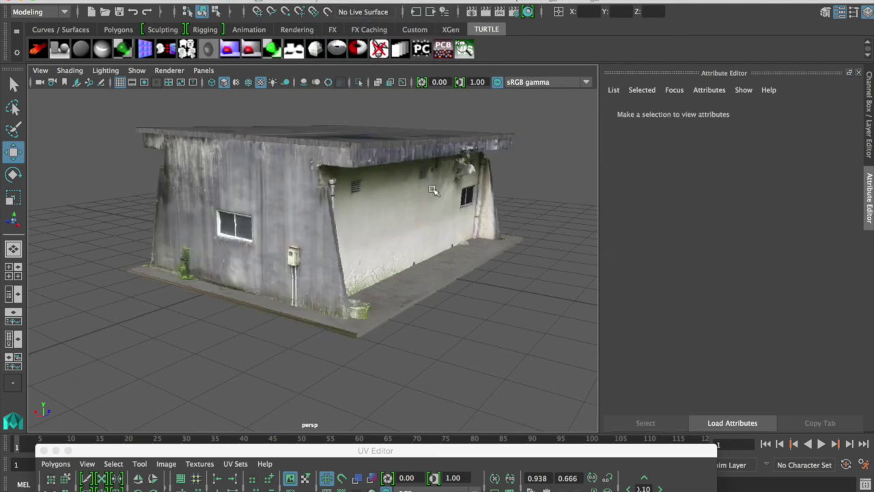
pyautogui.click(433, 190)
pyautogui.click(75, 1)
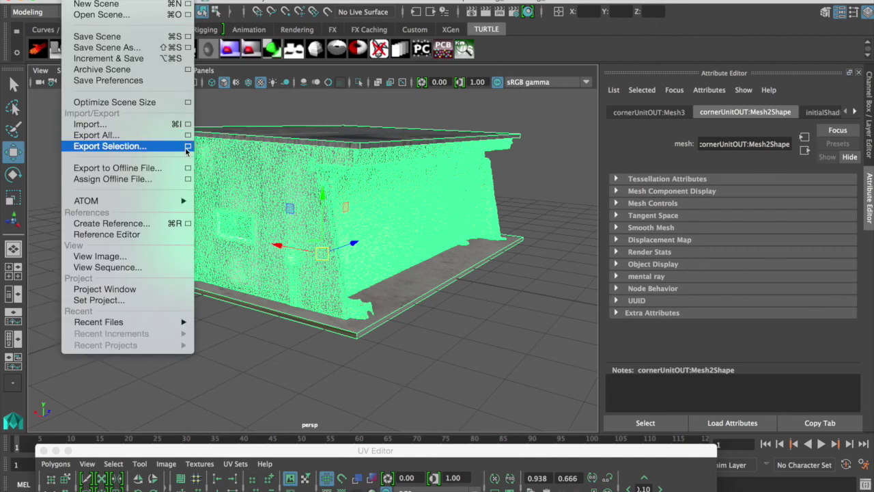
pyautogui.click(188, 146)
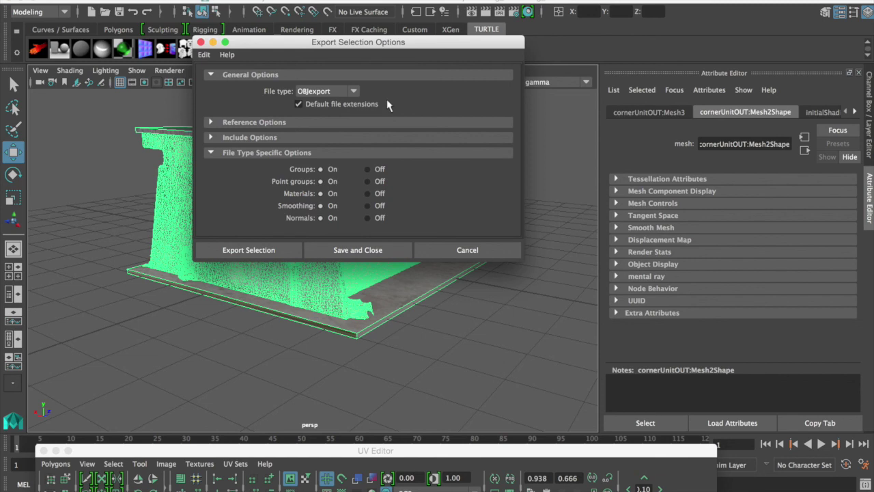
pyautogui.click(353, 90)
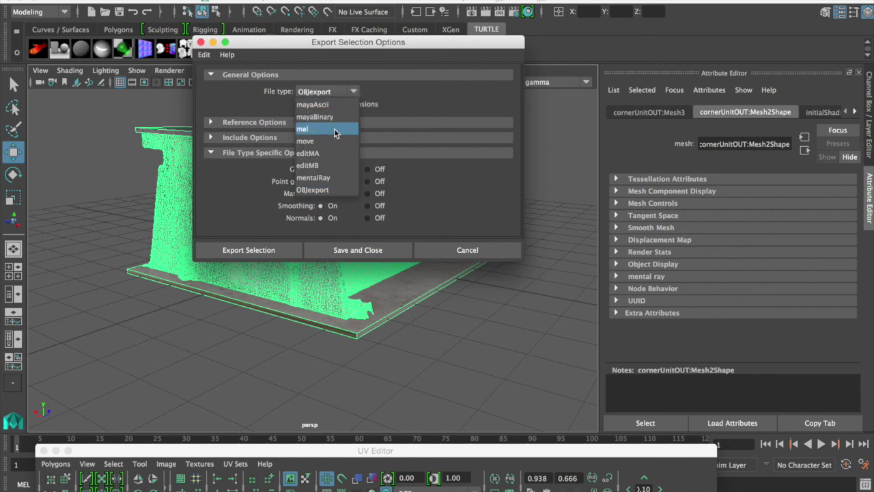
pyautogui.click(417, 98)
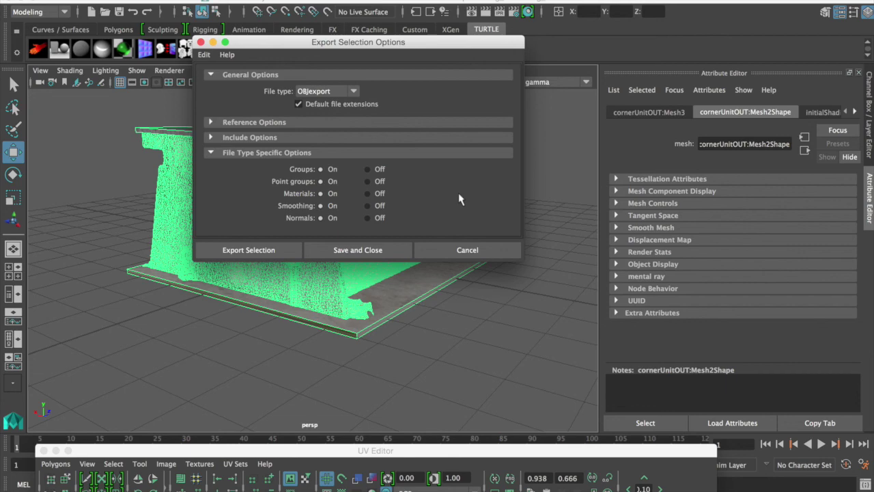
pyautogui.click(467, 250)
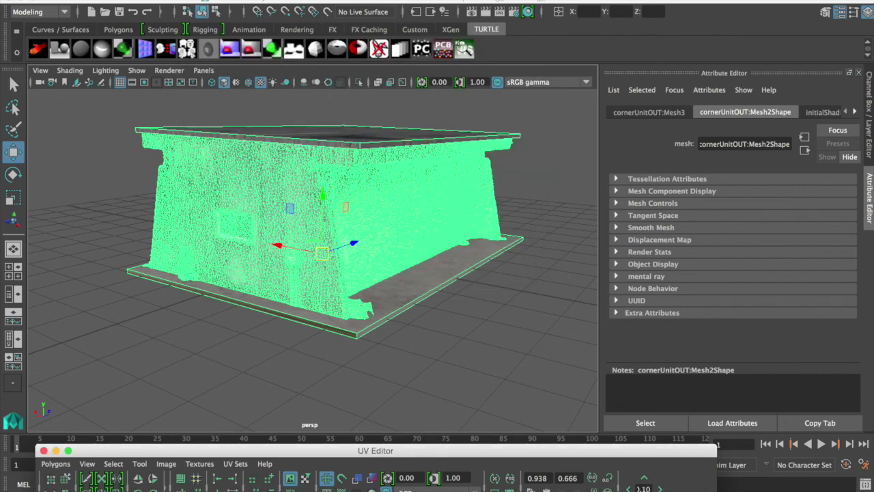
pyautogui.click(286, 0)
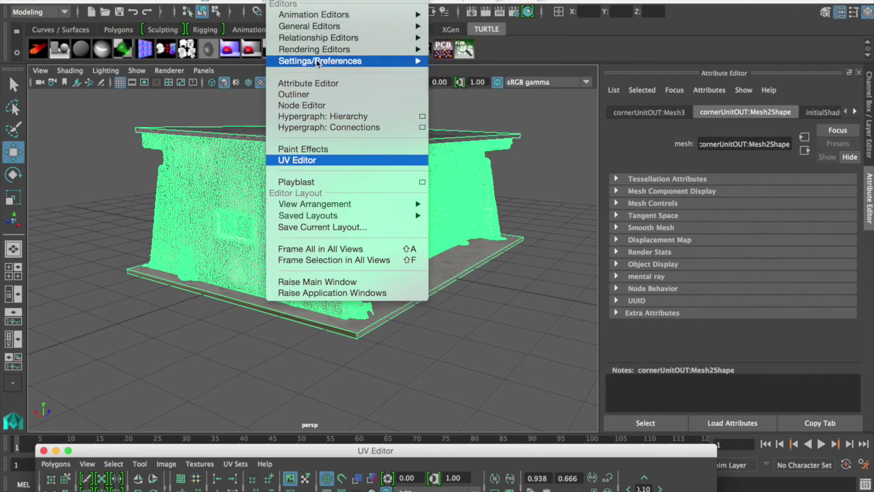
# - Load the fbxmaya.bundle plug-in in the Plug-in Manager, then close it
pyautogui.moveTo(318, 63)
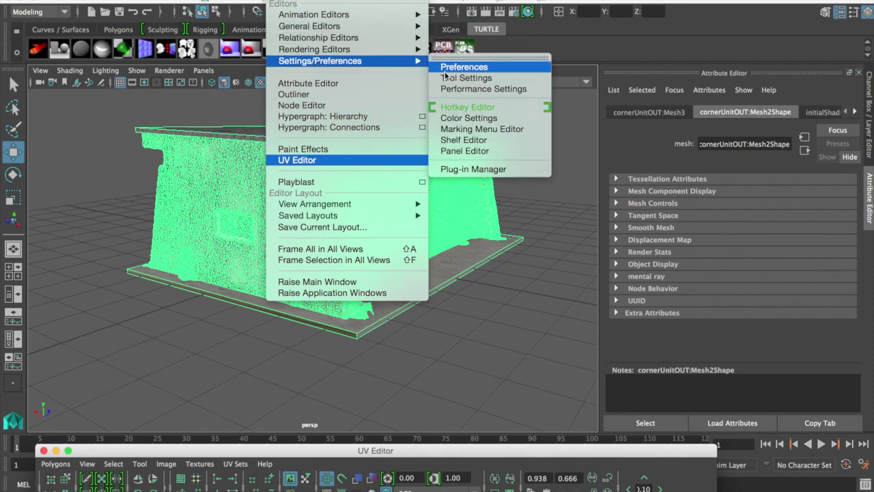
pyautogui.click(469, 169)
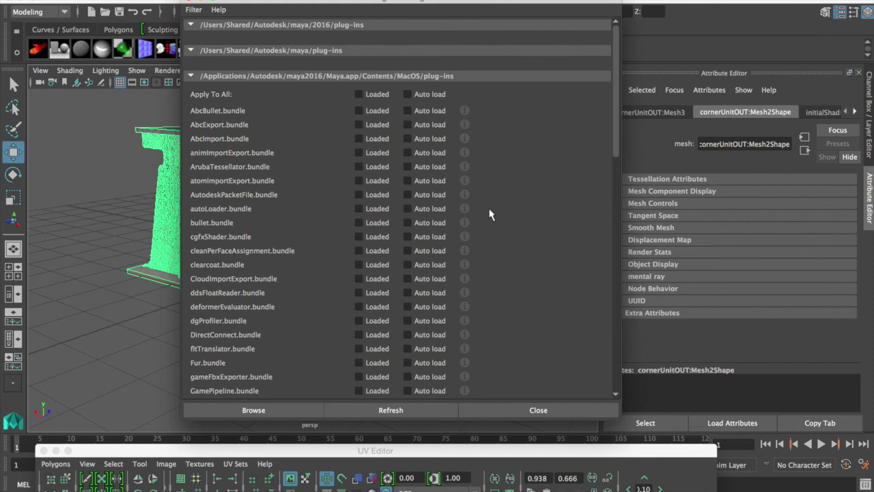
pyautogui.scroll(-5, 505, 233)
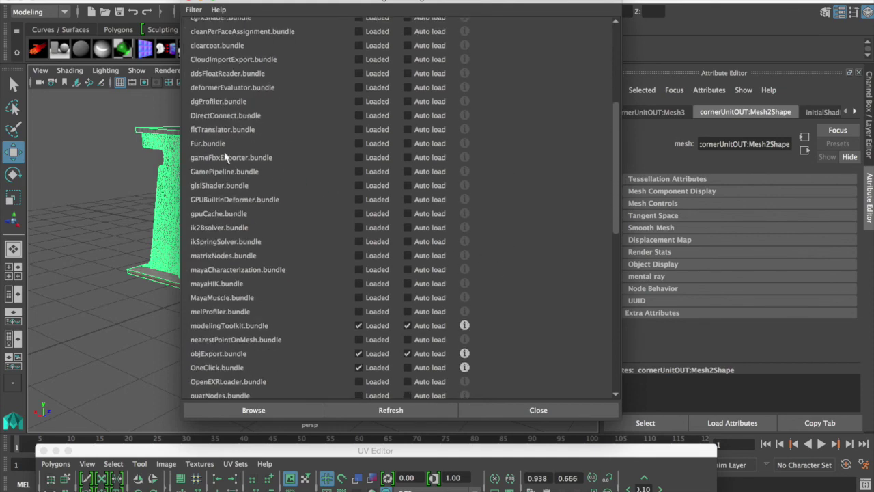
pyautogui.scroll(-8, 289, 197)
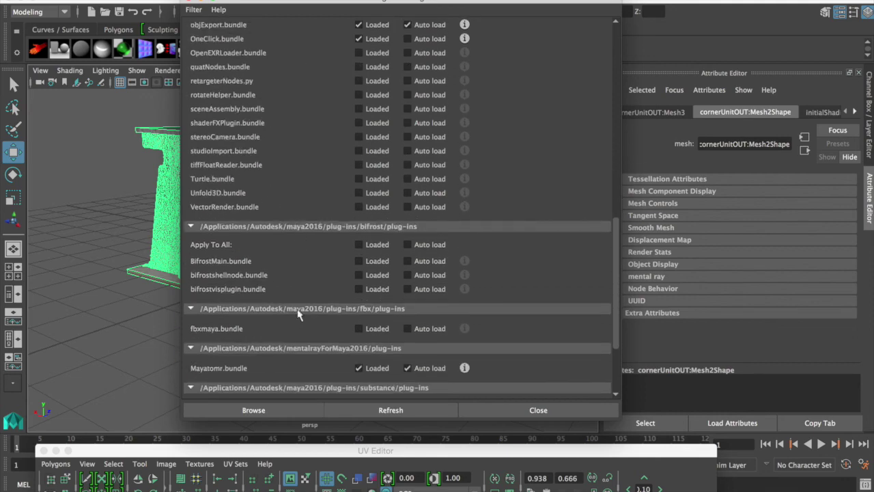
pyautogui.click(359, 329)
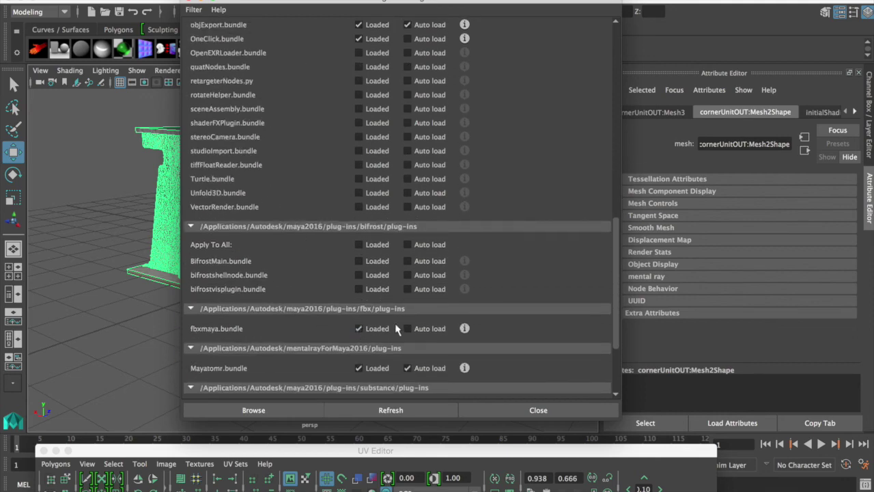
pyautogui.click(187, 1)
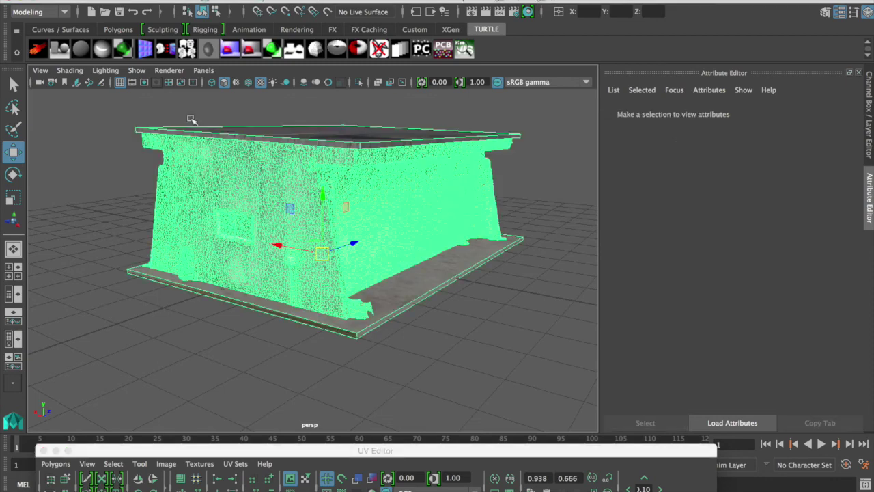
# - Set the Export Selection file type to FBX export and bring up its file browser
pyautogui.click(72, 0)
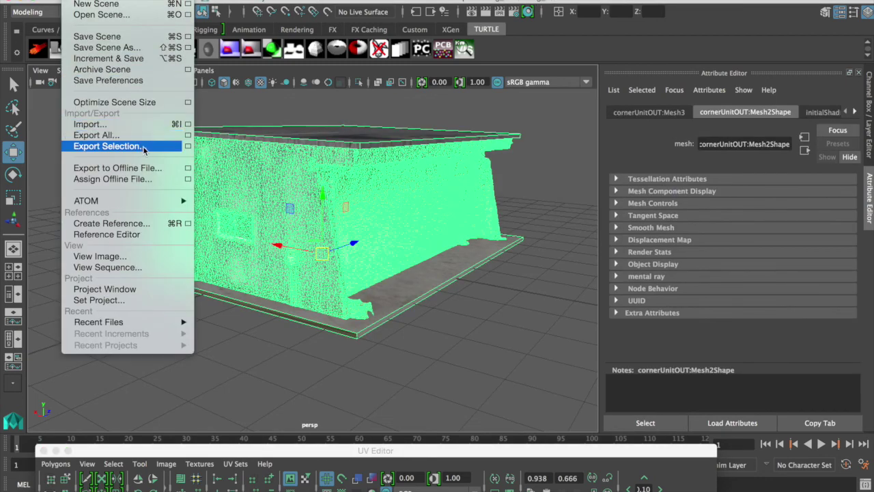
pyautogui.click(188, 146)
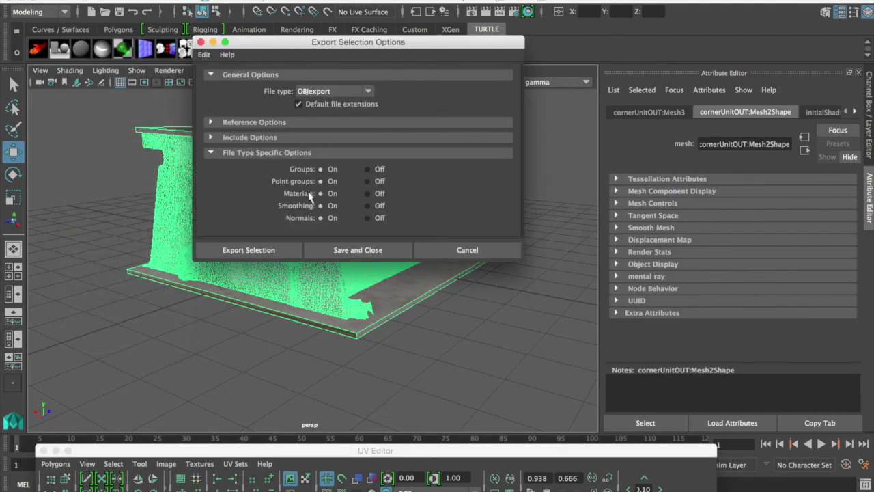
pyautogui.click(333, 93)
pyautogui.click(361, 203)
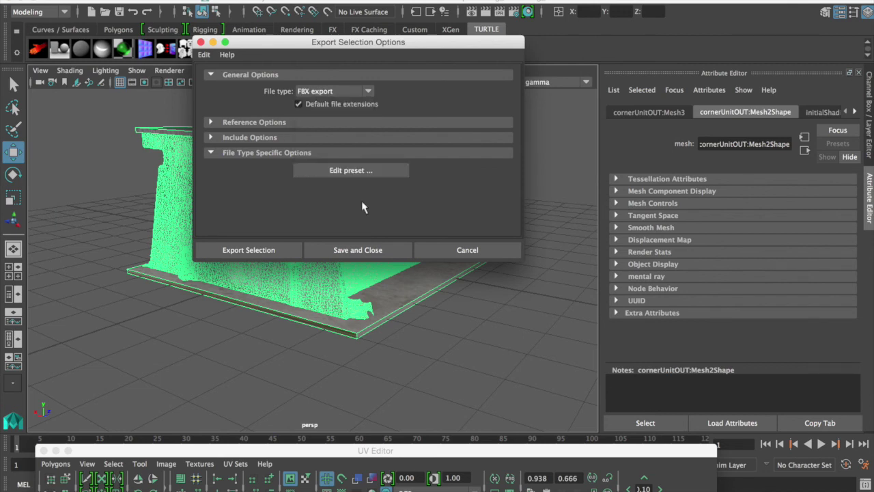
pyautogui.click(211, 123)
pyautogui.click(211, 204)
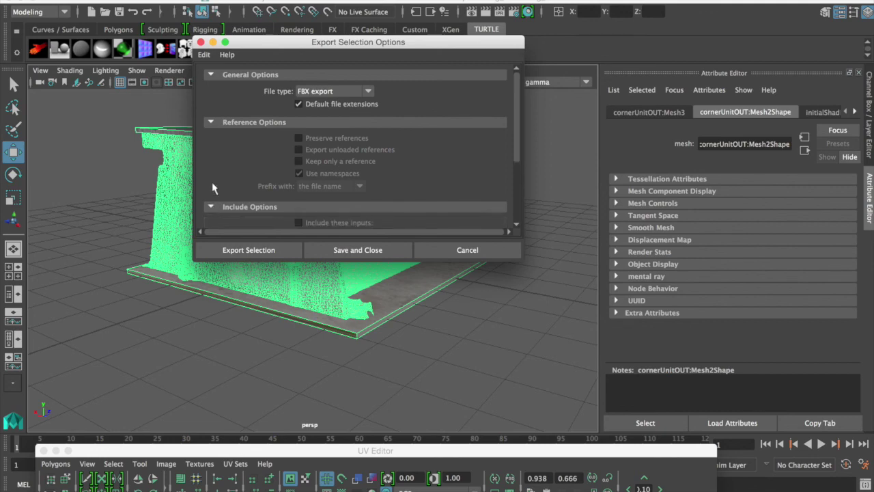
pyautogui.scroll(-5, 225, 157)
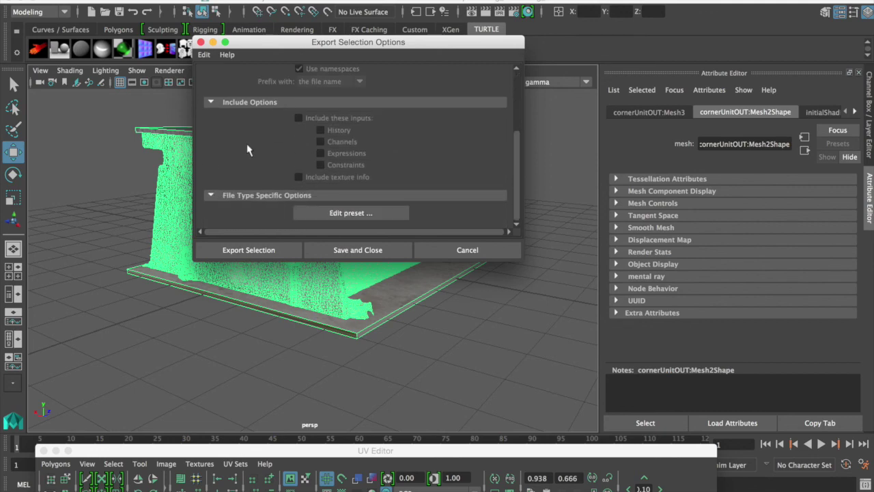
pyautogui.click(256, 250)
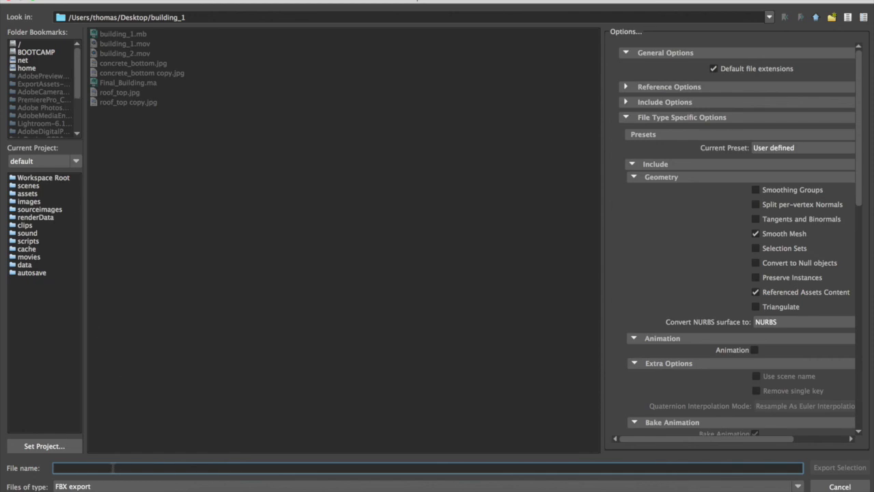
# - Export the selected building as the Final_building FBX with Embed Media enabled
pyautogui.write('Final_')
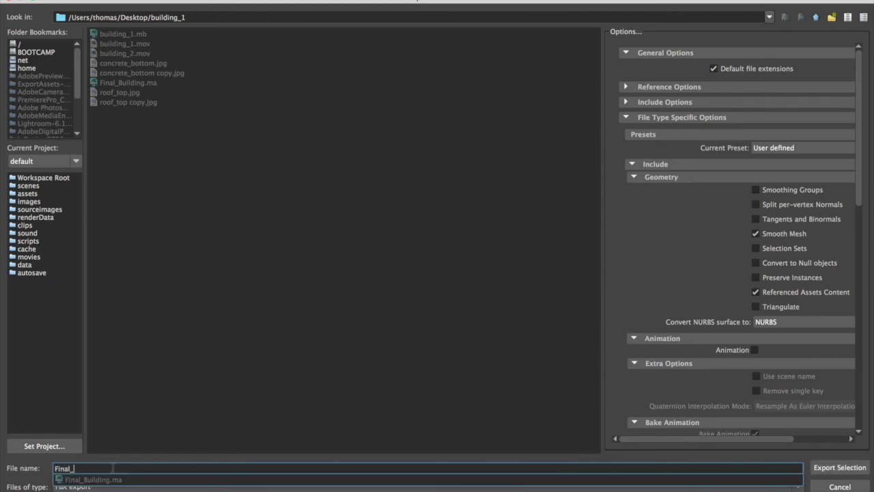
pyautogui.write('building')
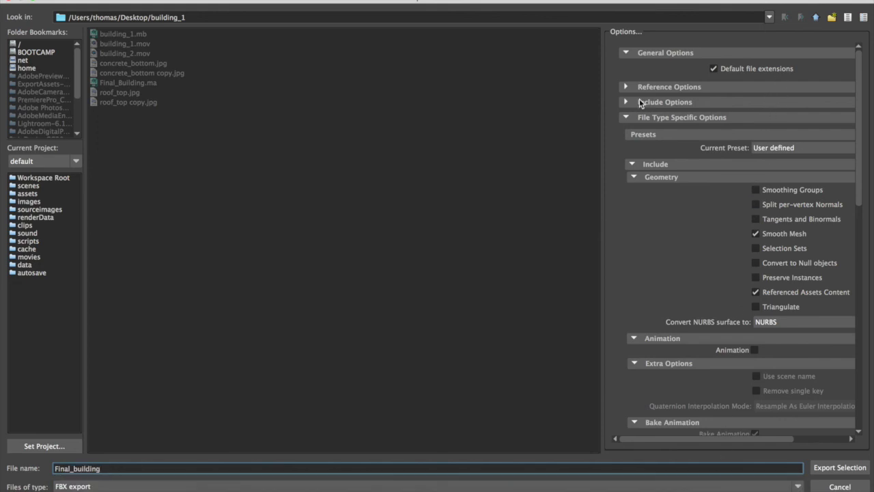
pyautogui.click(624, 87)
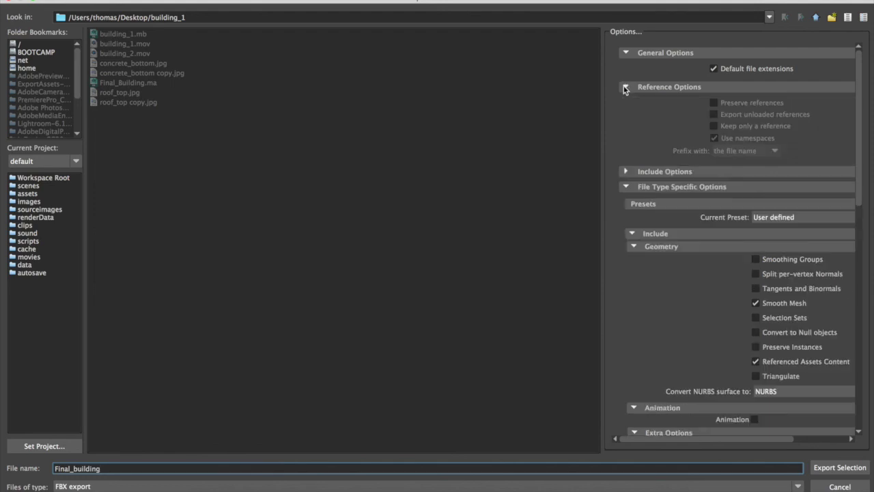
pyautogui.click(623, 87)
pyautogui.click(625, 102)
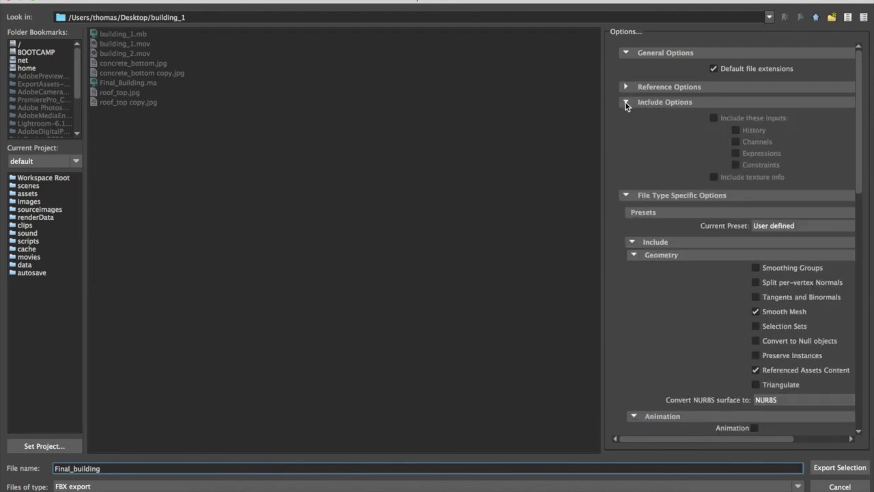
pyautogui.click(626, 103)
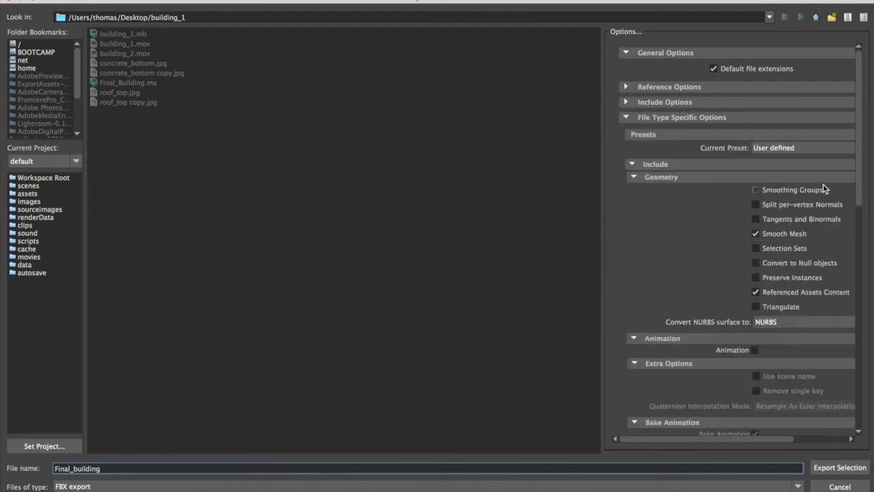
pyautogui.moveTo(858, 194); pyautogui.dragTo(842, 398)
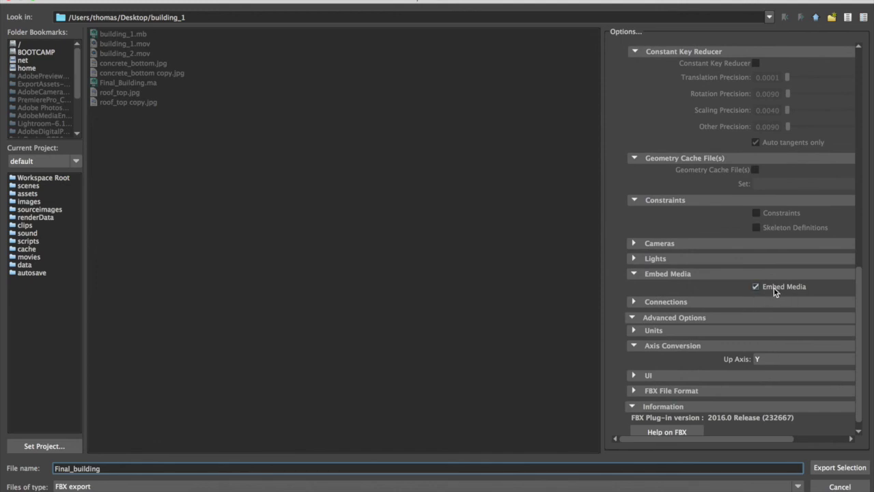
pyautogui.click(834, 468)
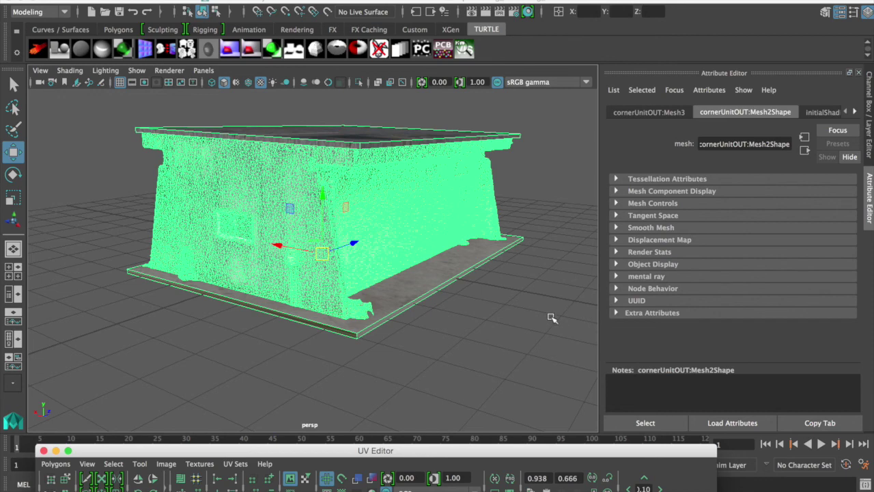
# - Close the UV Editor and start a new empty scene, saving changes to building_1.mb
pyautogui.click(43, 451)
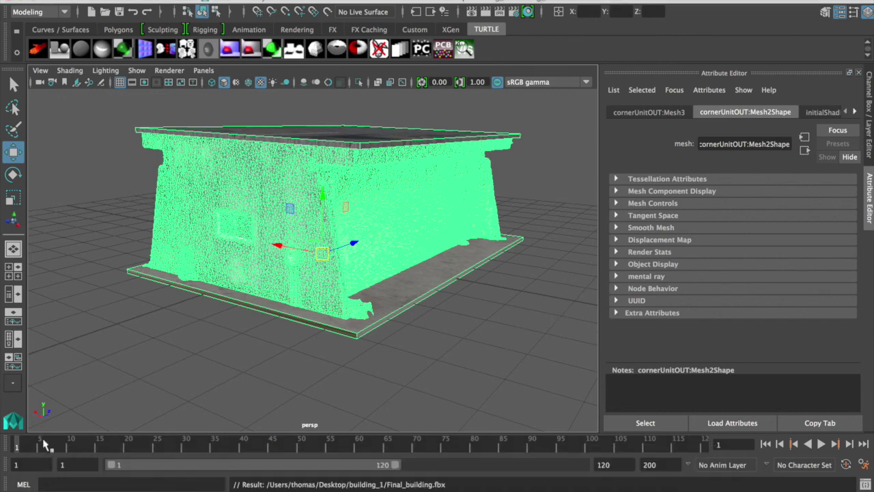
pyautogui.click(64, 2)
pyautogui.click(78, 4)
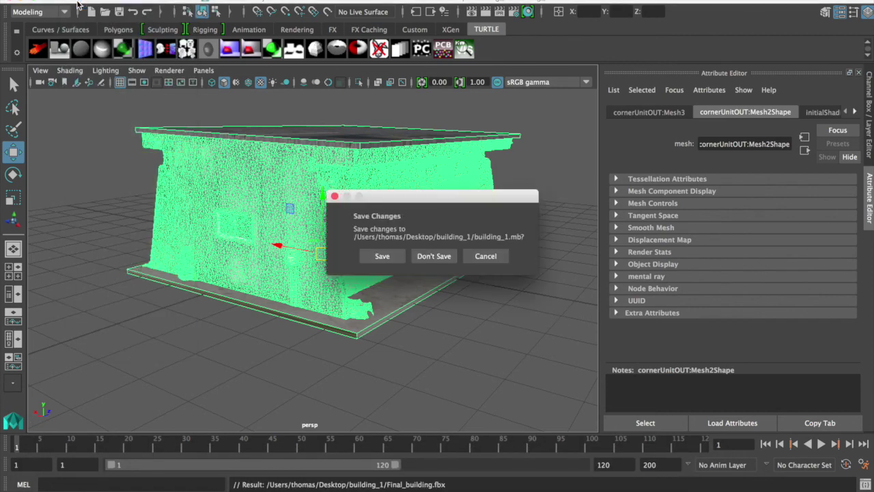
pyautogui.click(384, 257)
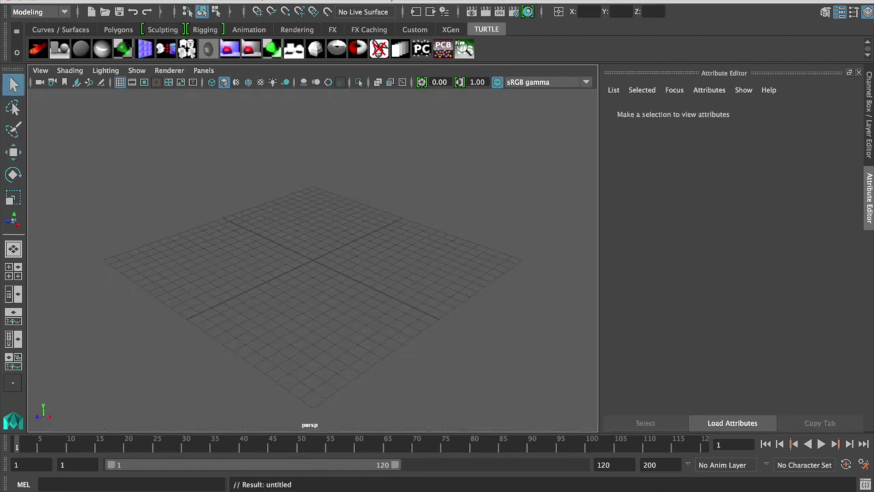
# - Import Final_building.fbx into the new scene
pyautogui.click(68, 2)
pyautogui.click(103, 121)
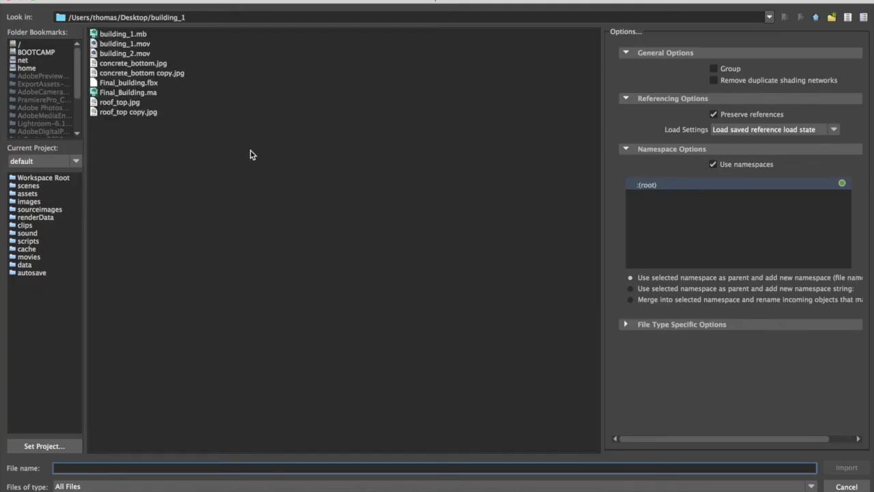
pyautogui.click(118, 85)
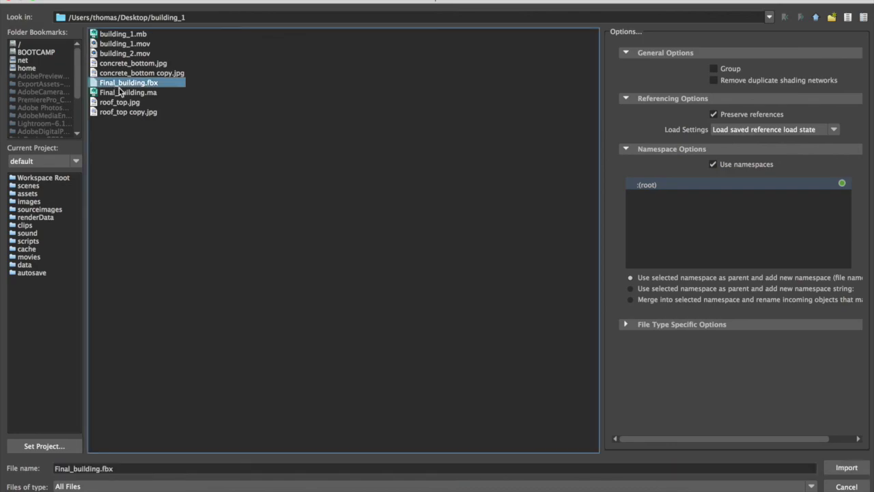
pyautogui.click(847, 470)
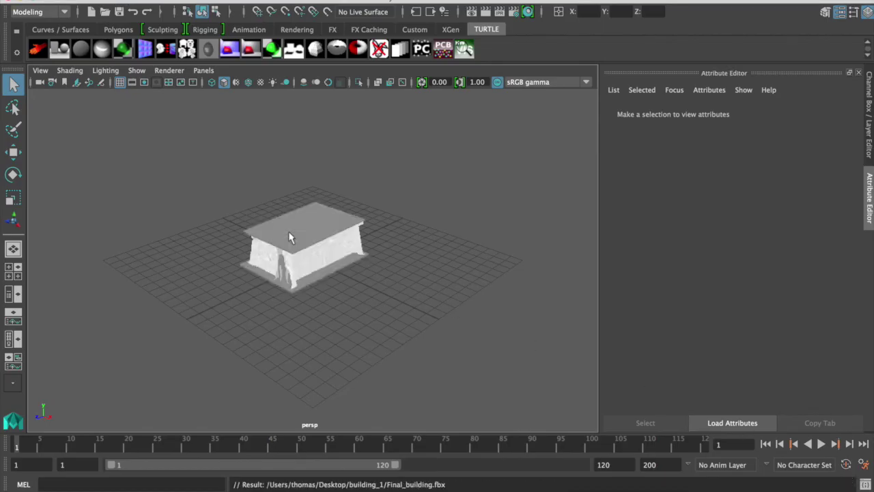
# - Frame the imported building in view and switch to textured display
pyautogui.click(301, 250)
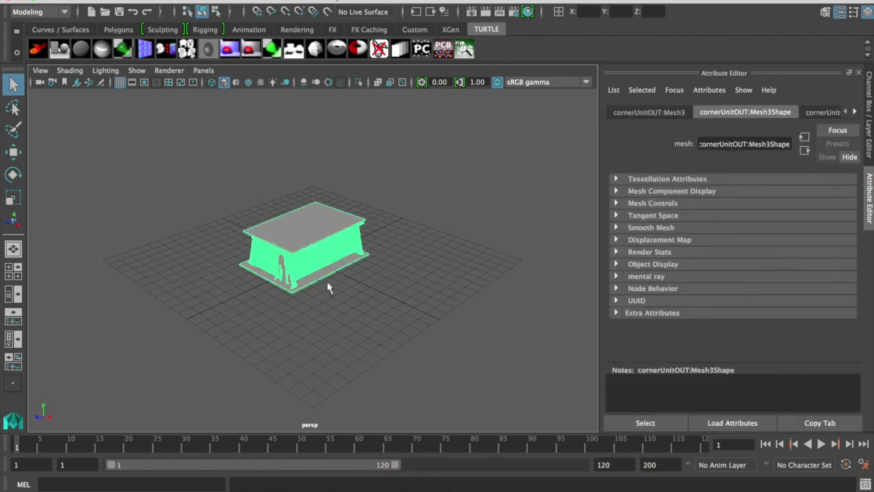
pyautogui.press('f')
pyautogui.click(437, 345)
pyautogui.keyDown('alt'); pyautogui.moveTo(445, 347); pyautogui.dragTo(265, 326); pyautogui.keyUp('alt')
pyautogui.press('6')
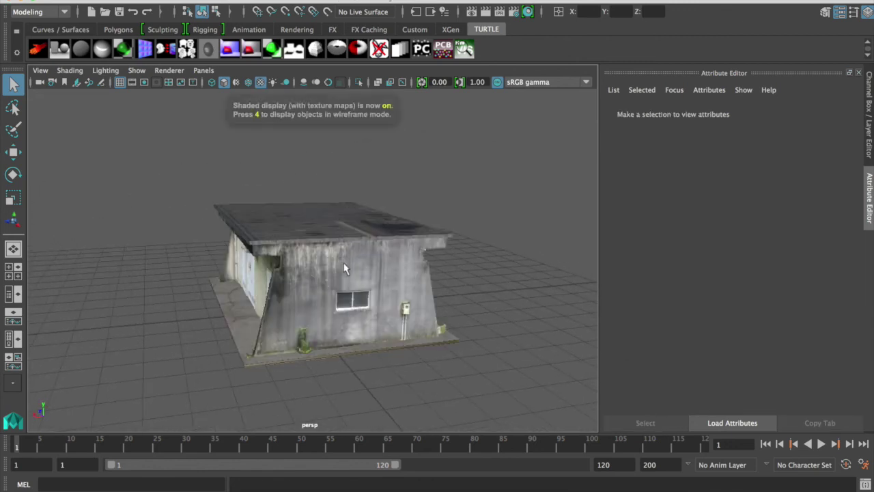
# - Tumble and dolly around the building to inspect the textured walls, roof and base
pyautogui.keyDown('alt'); pyautogui.moveTo(345, 268); pyautogui.dragTo(260, 182); pyautogui.keyUp('alt')
pyautogui.keyDown('alt'); pyautogui.moveTo(259, 182); pyautogui.dragTo(420, 196, button='right'); pyautogui.keyUp('alt')
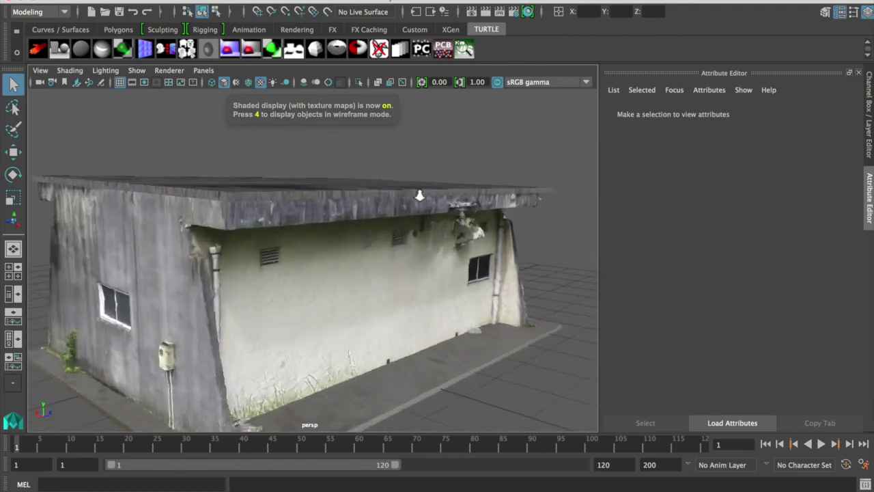
pyautogui.keyDown('alt'); pyautogui.moveTo(419, 195); pyautogui.dragTo(468, 220); pyautogui.keyUp('alt')
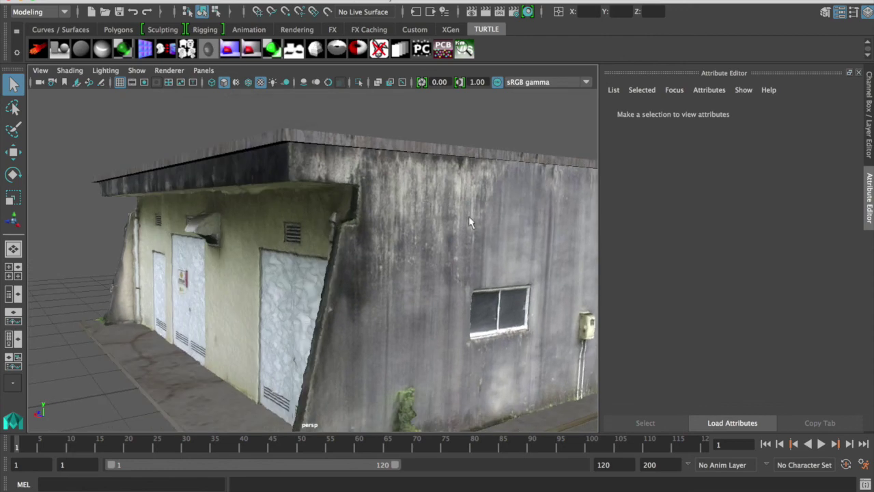
pyautogui.keyDown('alt'); pyautogui.moveTo(469, 217); pyautogui.dragTo(264, 204, button='right'); pyautogui.keyUp('alt')
pyautogui.moveTo(263, 205)
pyautogui.keyDown('alt'); pyautogui.mouseDown()
pyautogui.moveTo(332, 221)
pyautogui.moveTo(429, 214)
pyautogui.moveTo(262, 211)
pyautogui.moveTo(252, 193)
pyautogui.mouseUp(); pyautogui.keyUp('alt')
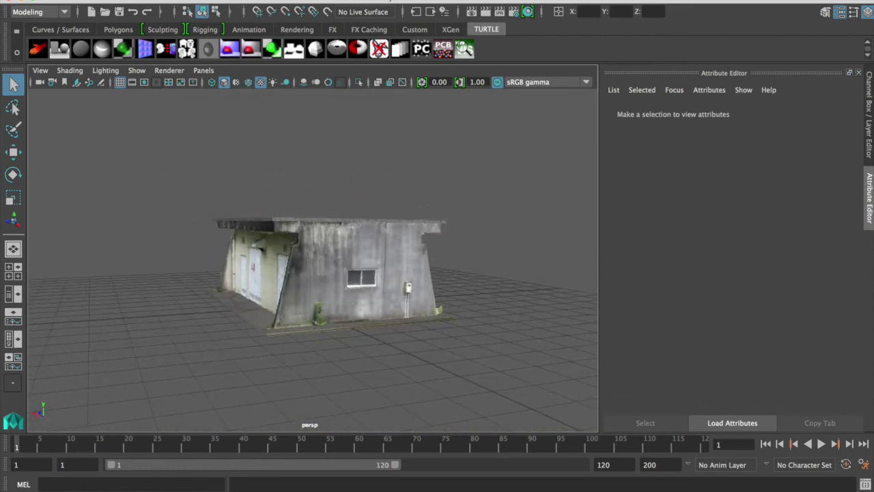
pyautogui.click(89, 124)
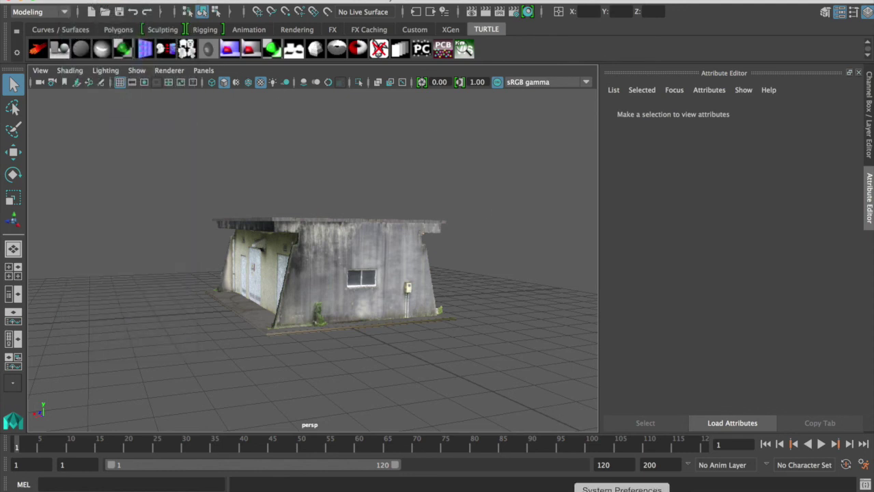